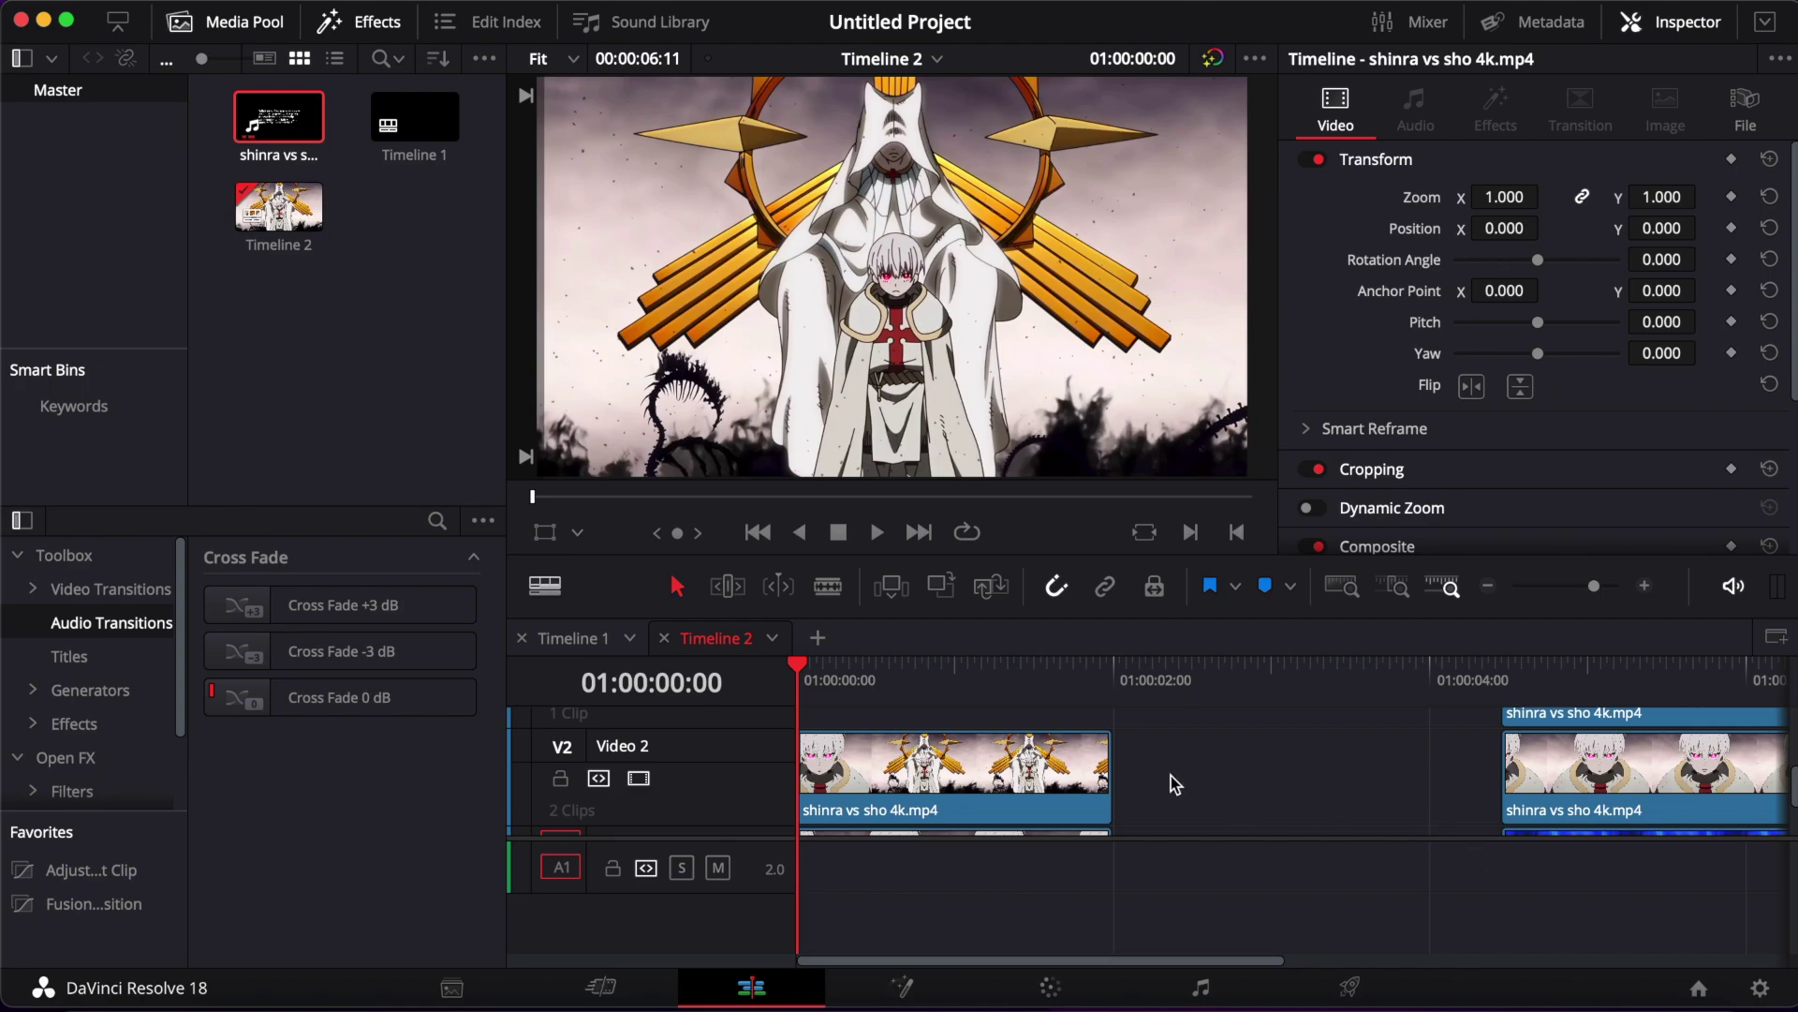
Preview the Screen Recording from 2022-06-11 at 11.14.23 AM in the desktop folder "Transitions I wanna try", and close the folder
scroll(1171, 775, up, 2)
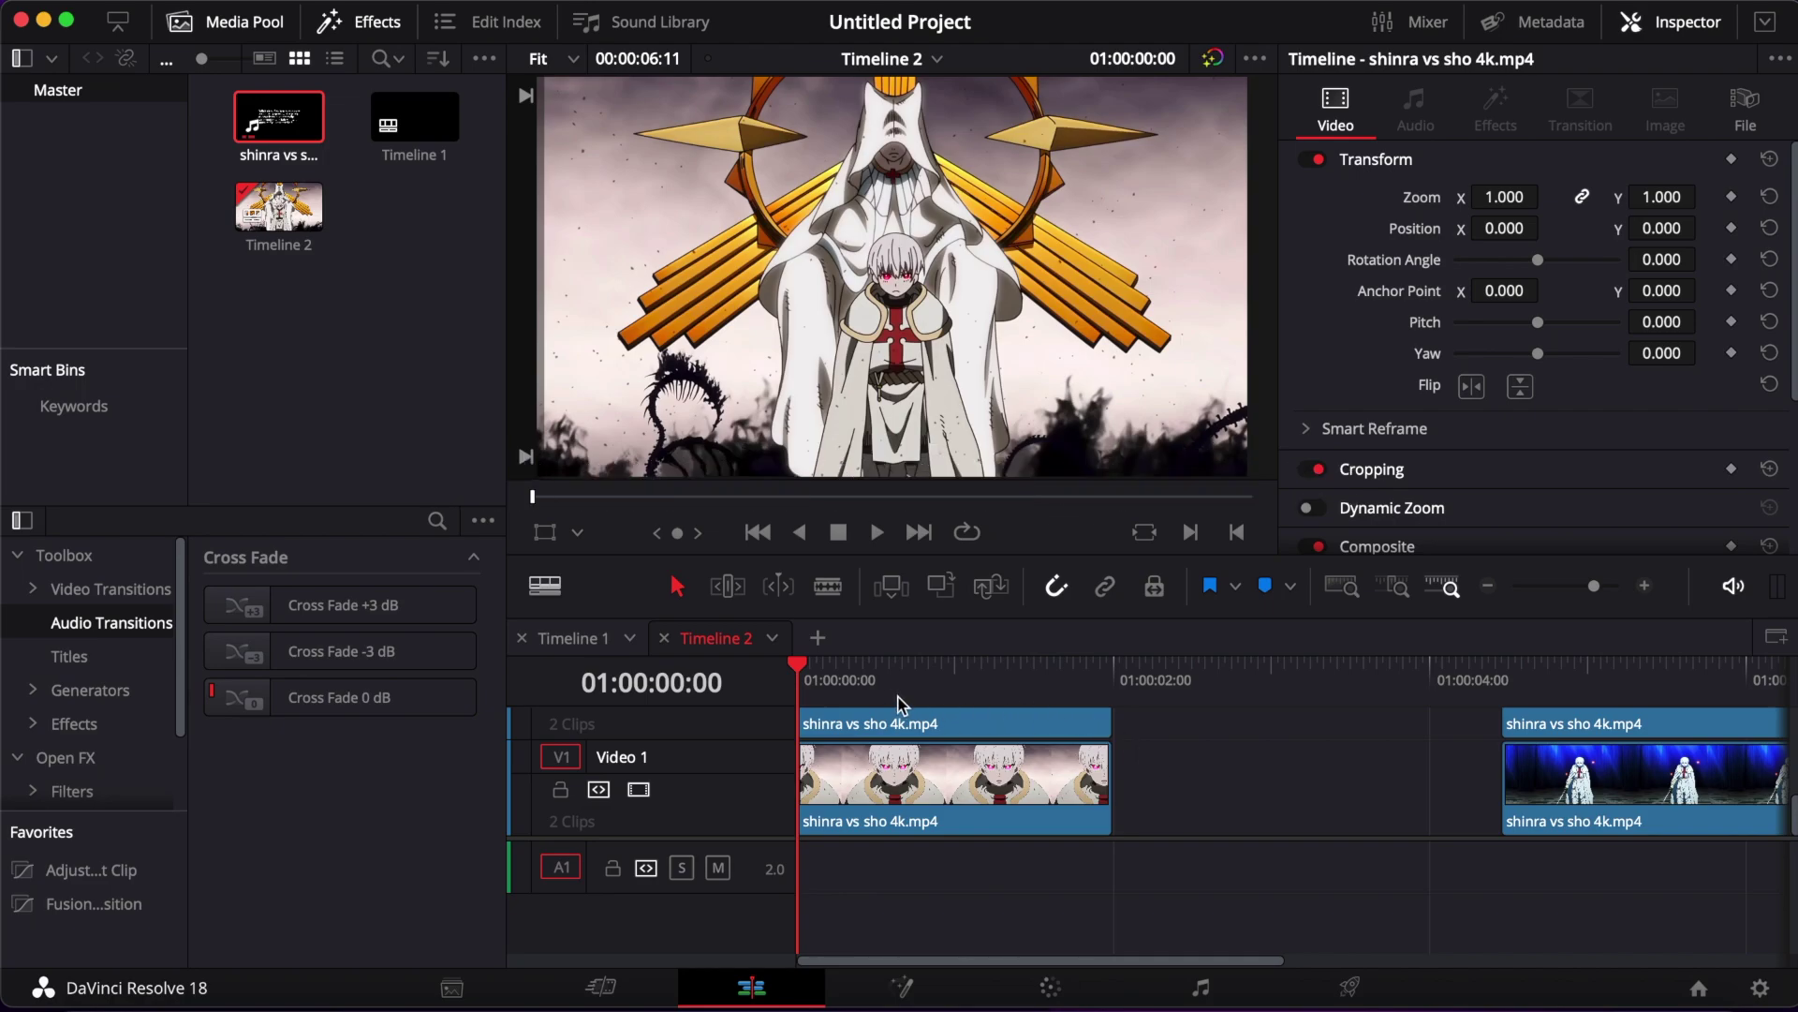
mouse_move(820, 684)
mouse_down()
mouse_move(1112, 698)
mouse_move(797, 698)
mouse_up()
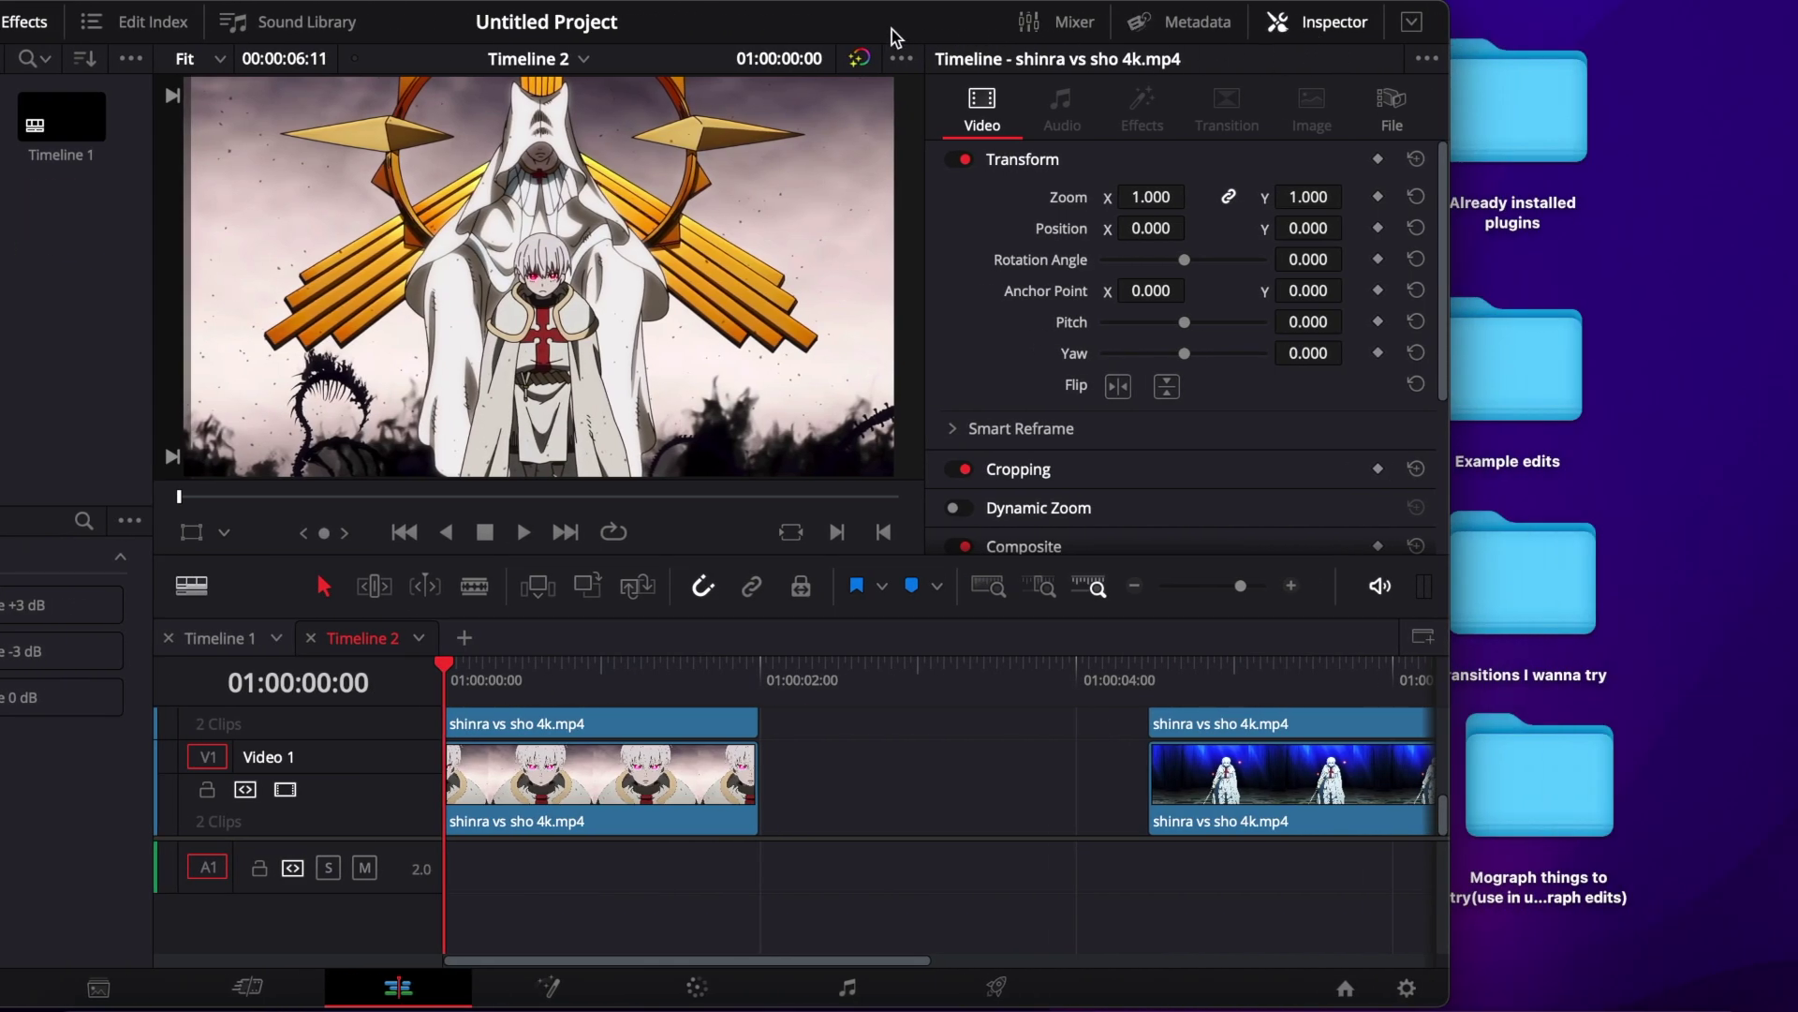
drag(892, 30, 662, 33)
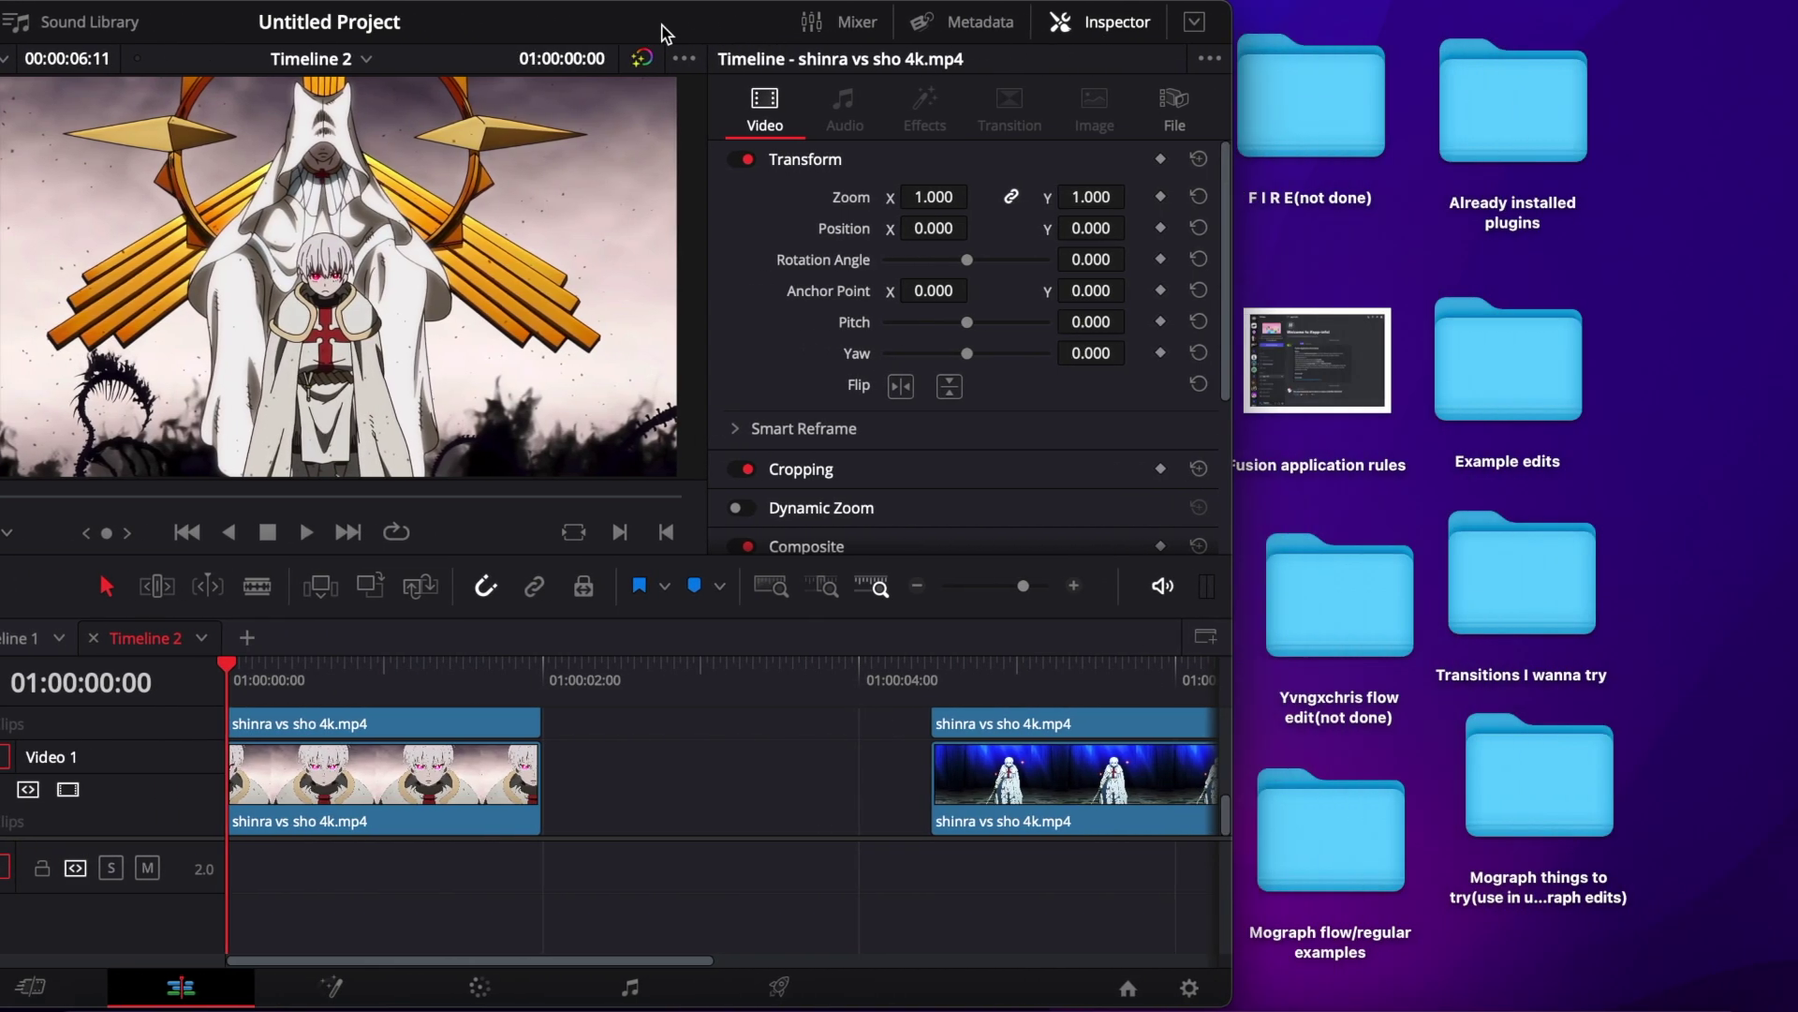
double_click(1538, 565)
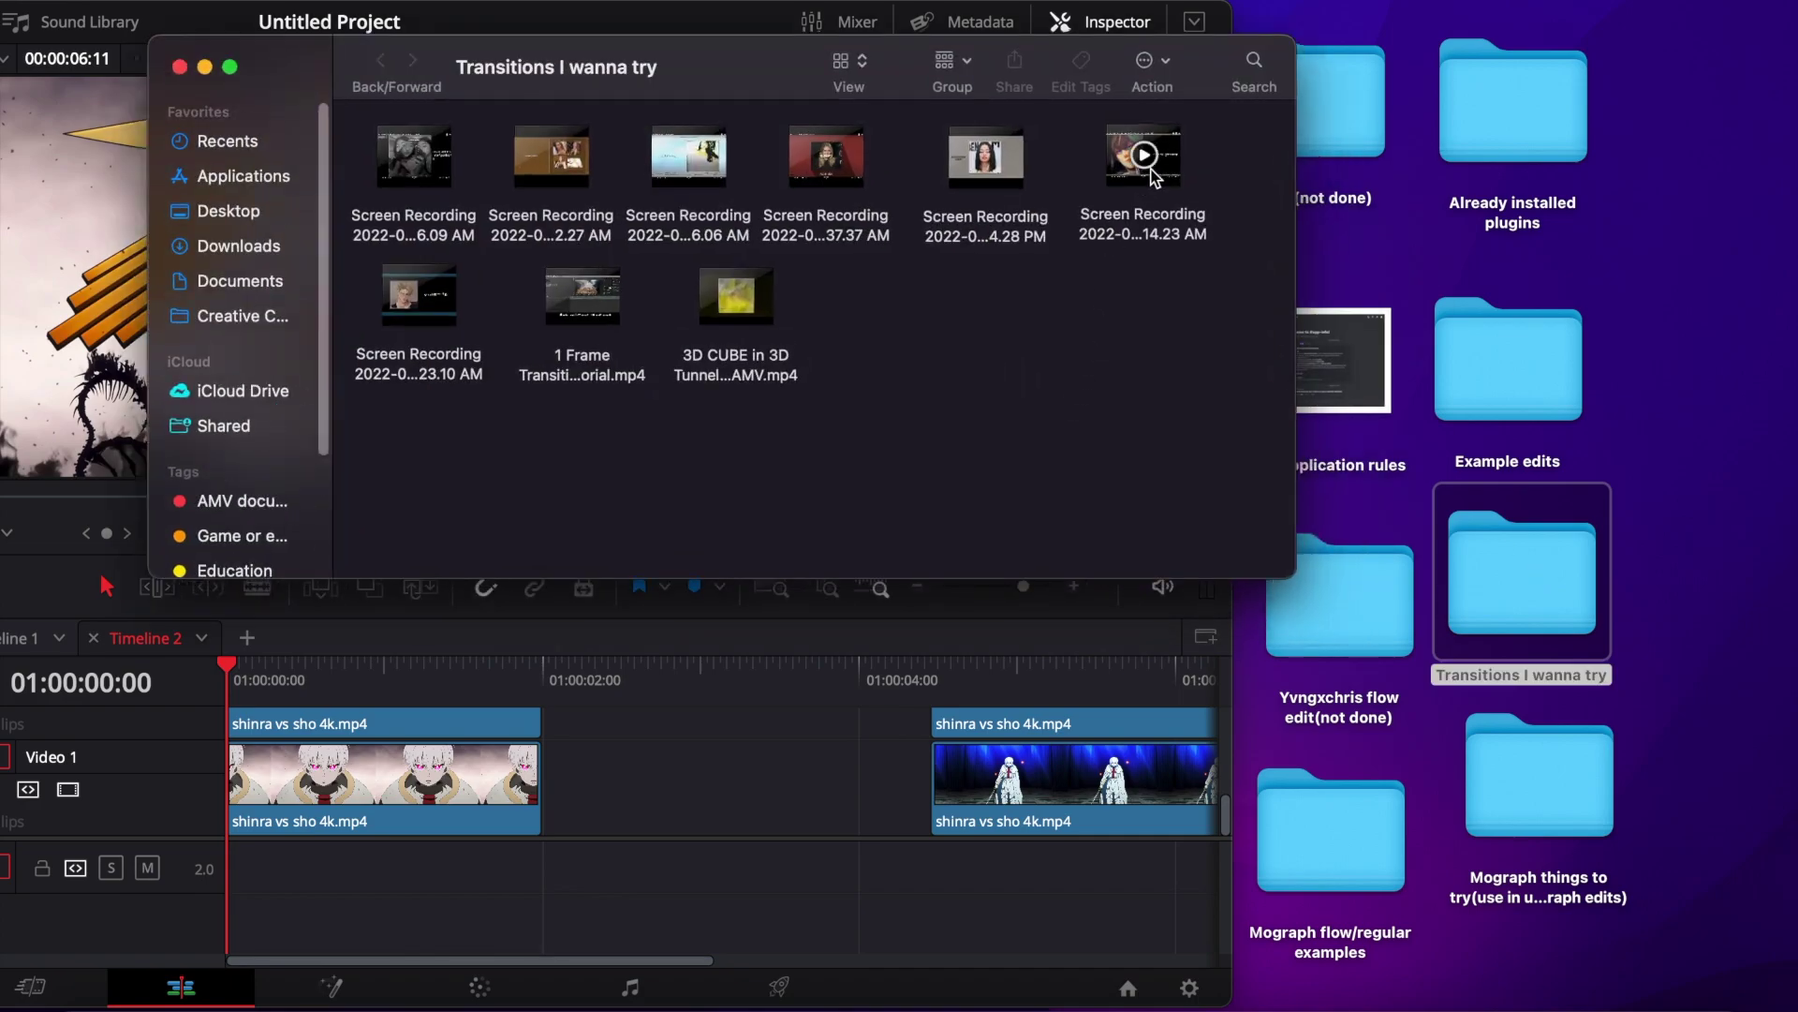
click(1148, 220)
key(space)
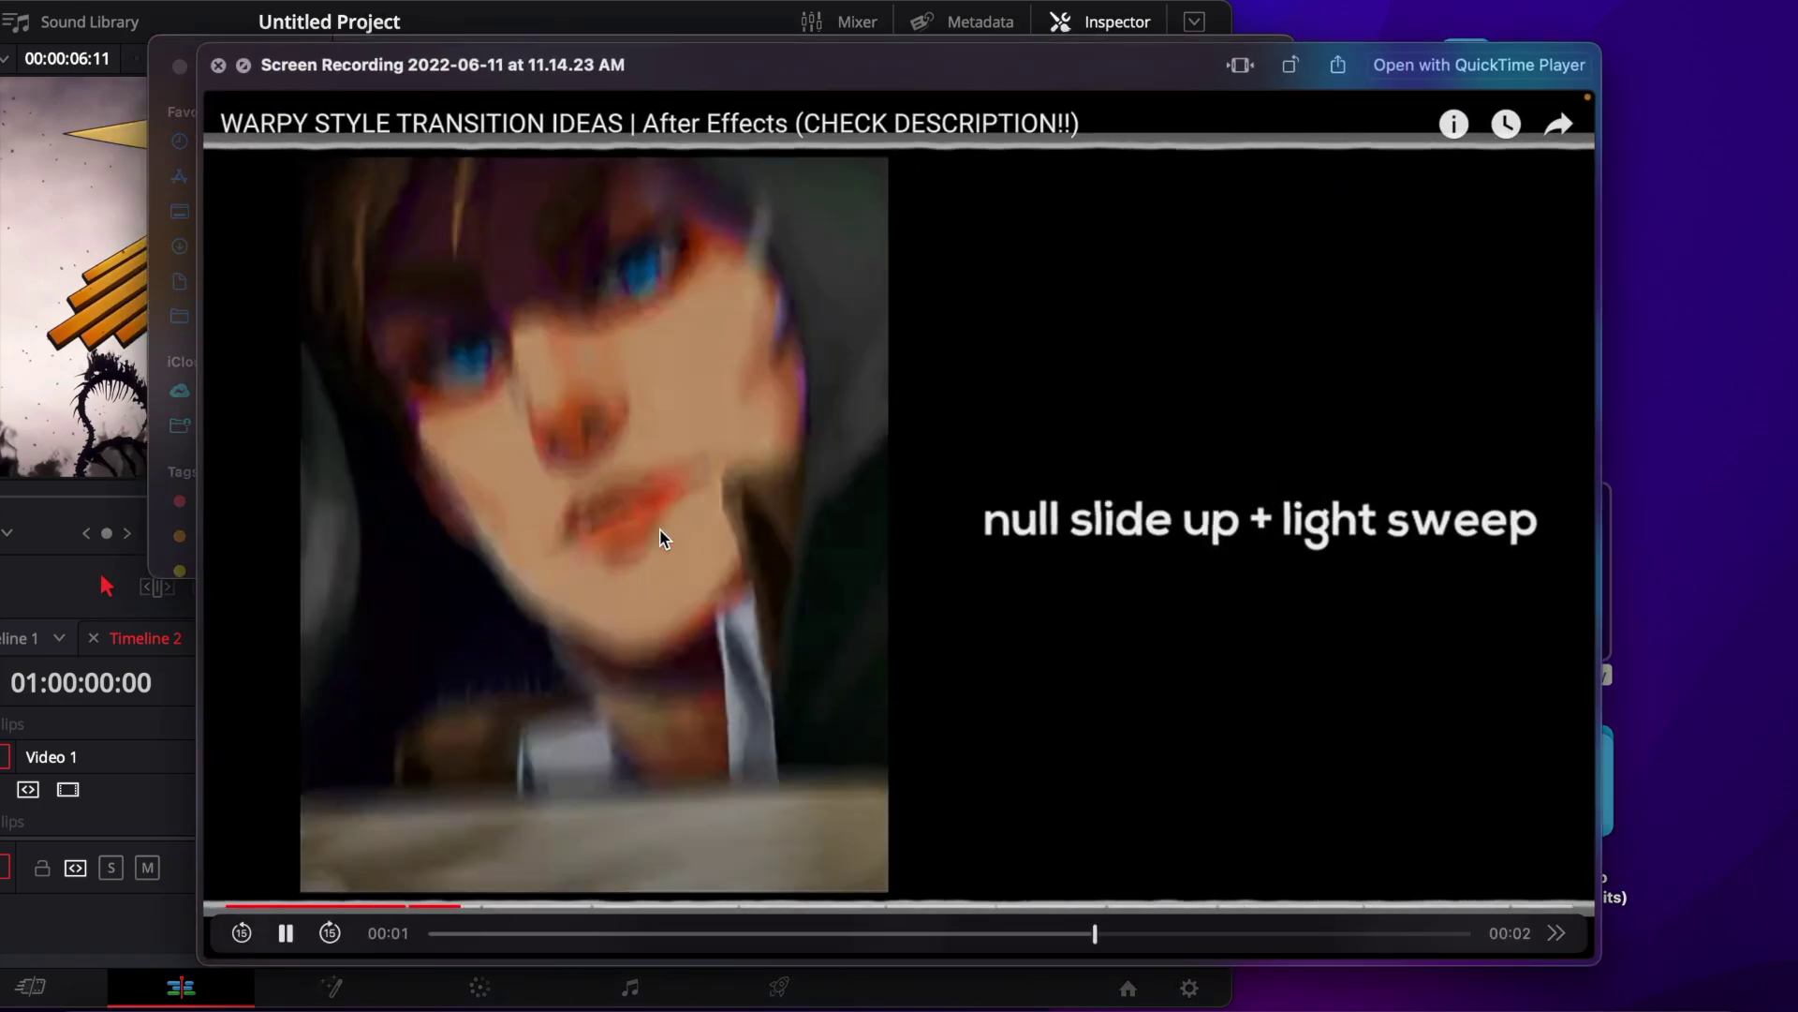
key(space)
click(1215, 264)
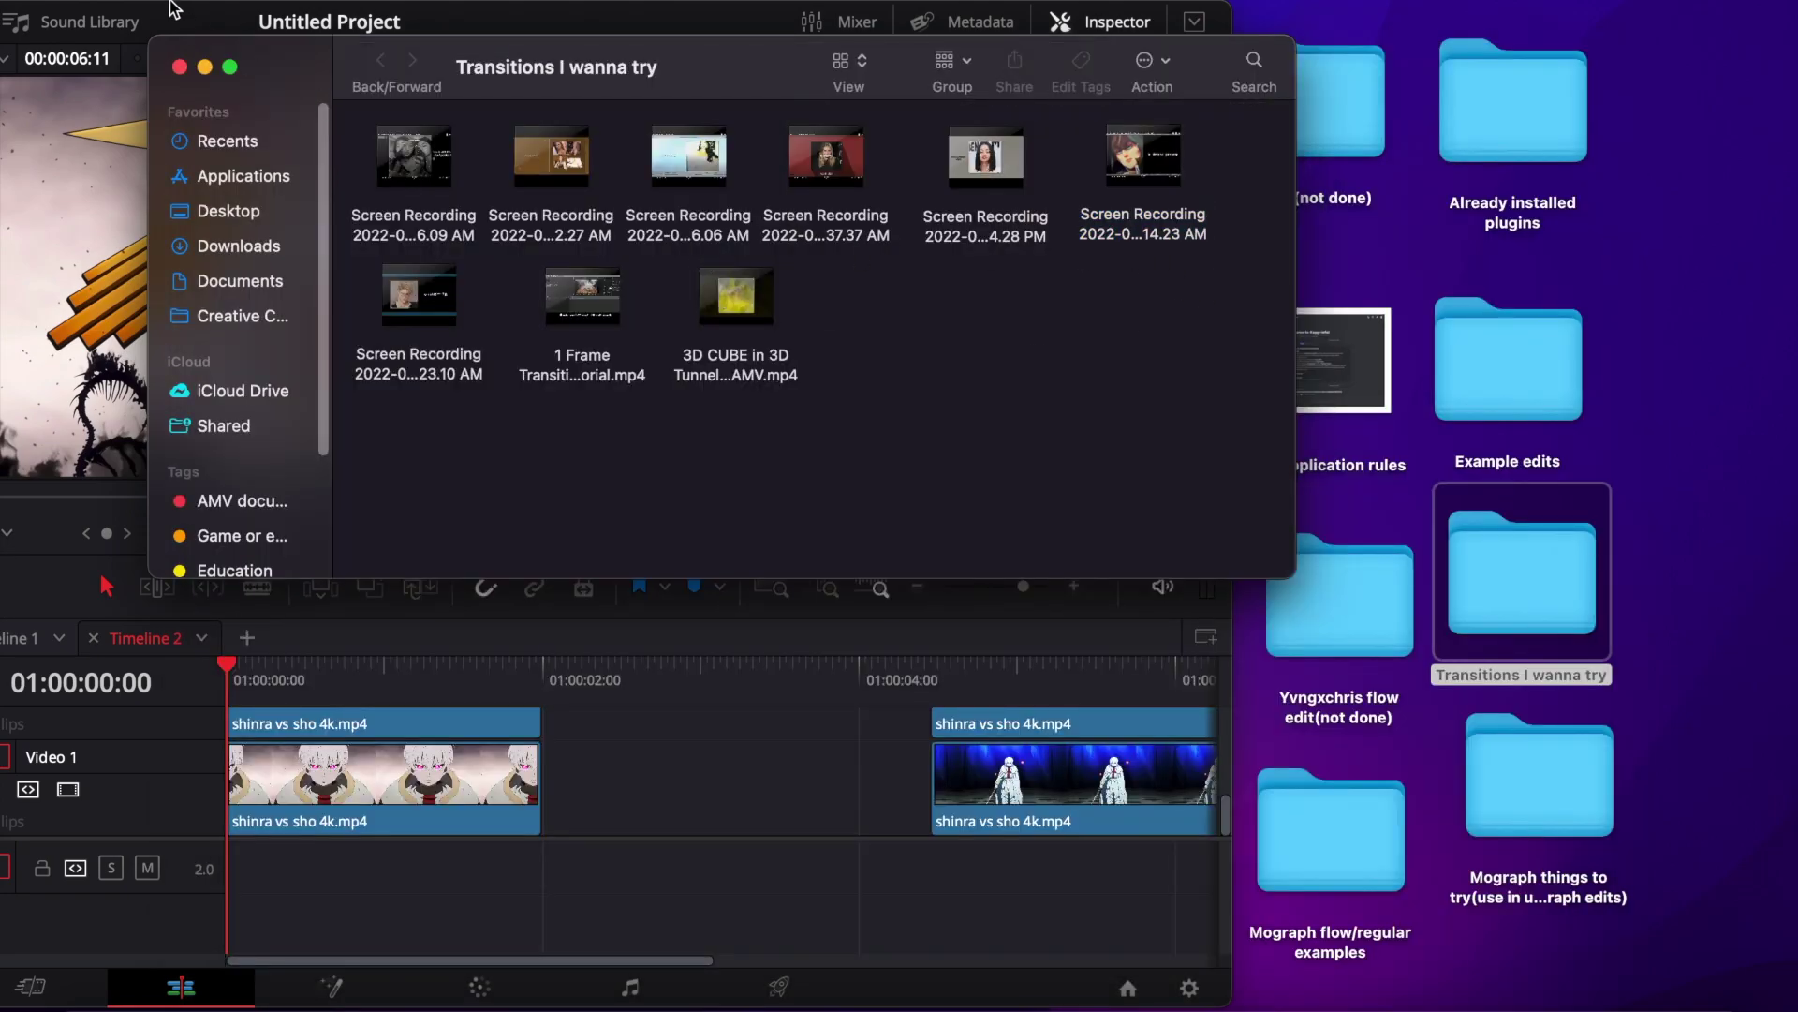
click(180, 67)
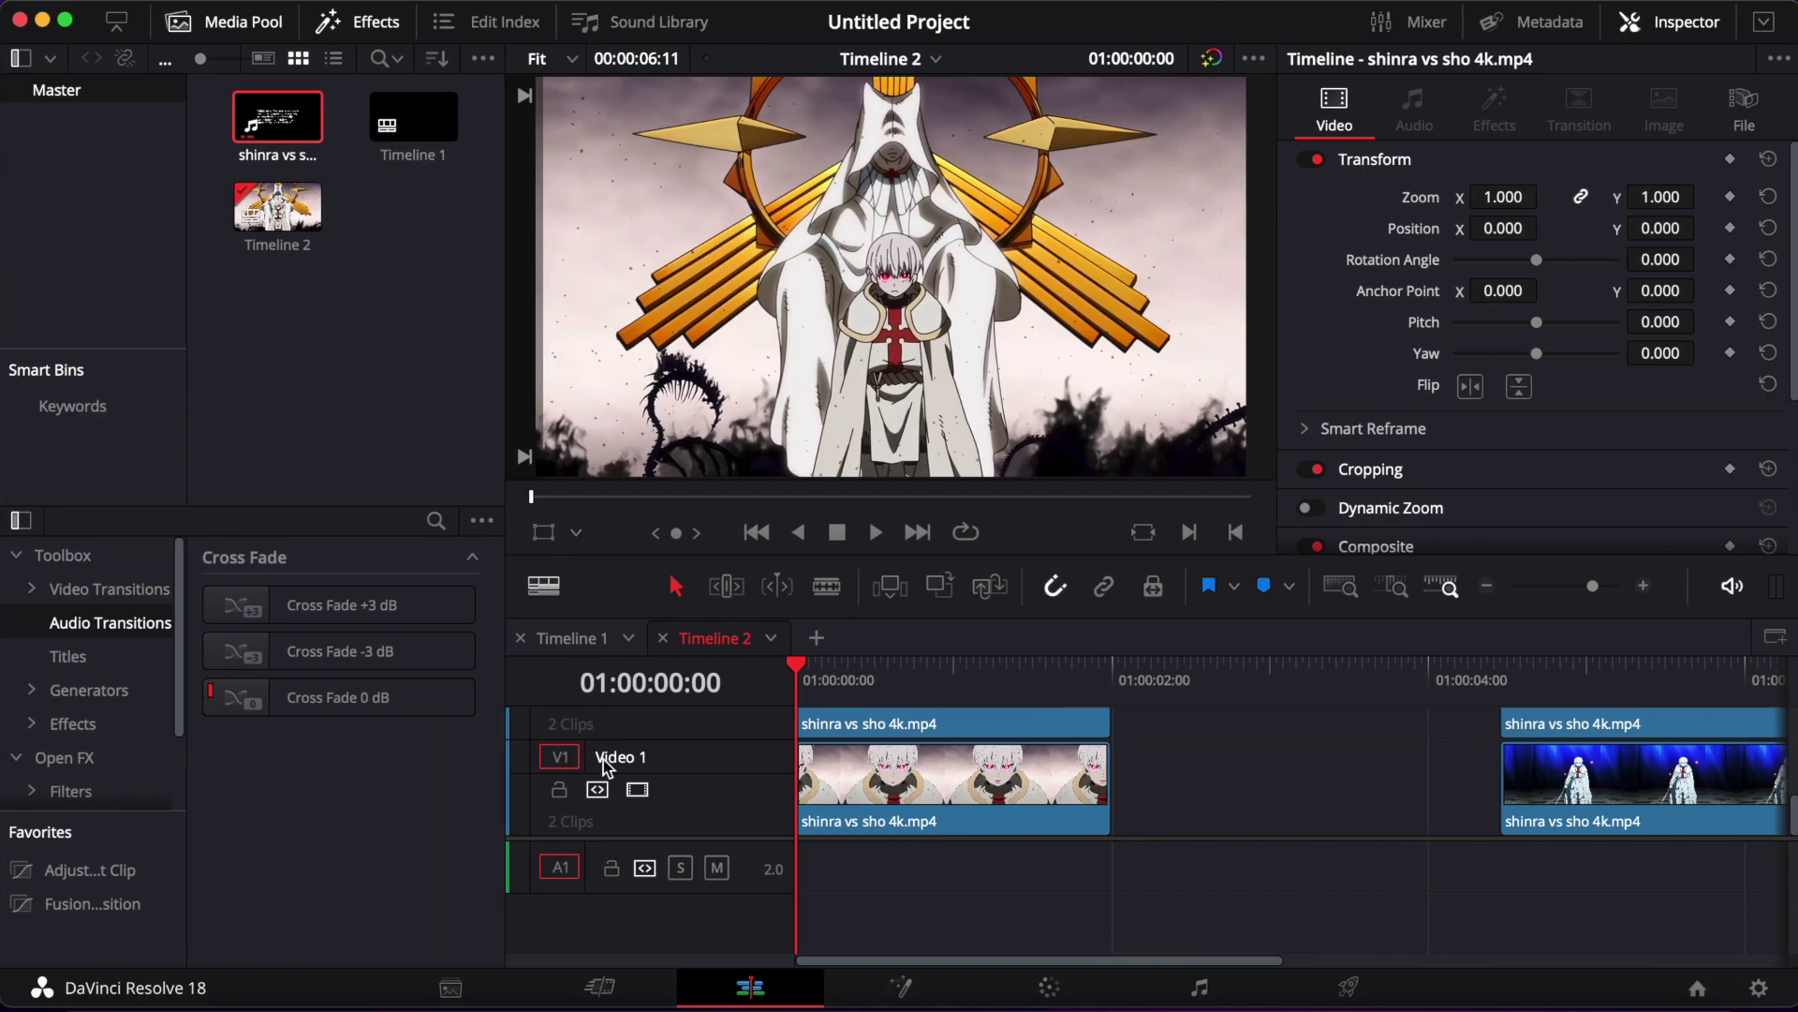
Convert the first clip on the Video 2 track into a compound clip with the default name
scroll(1184, 753, up, 3)
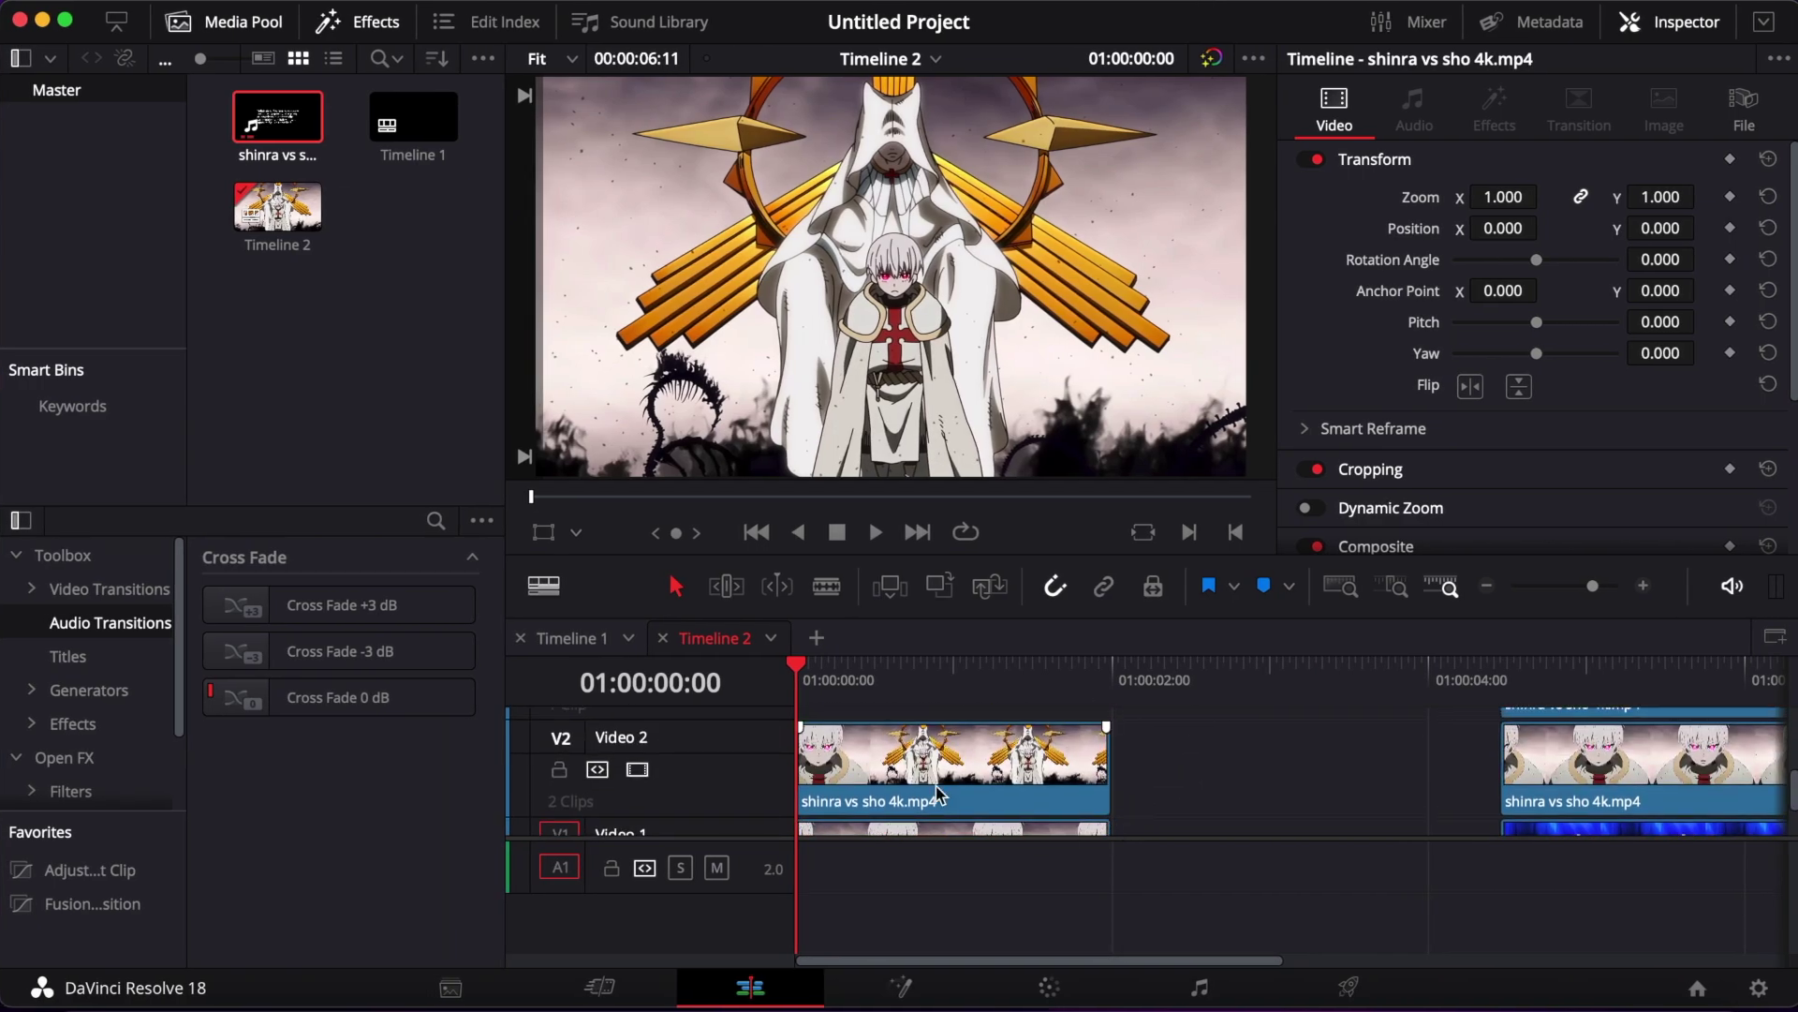
scroll(1077, 802, down, 2)
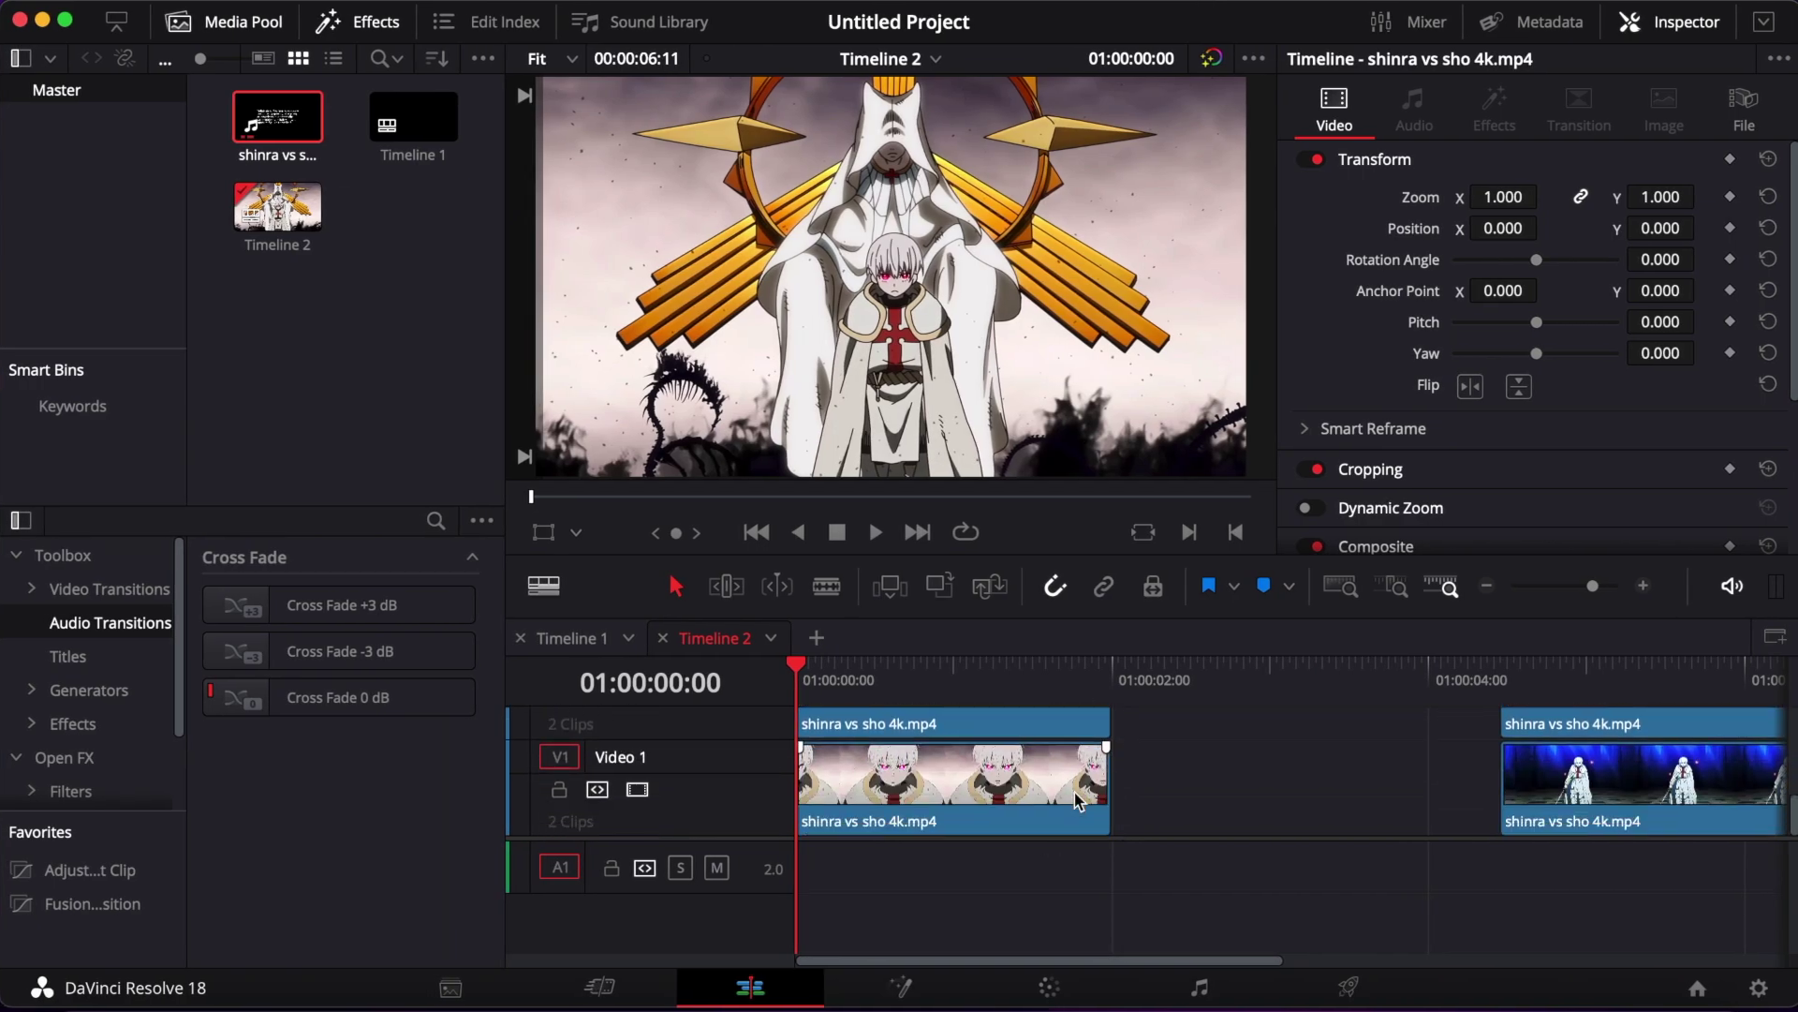
scroll(1073, 799, up, 1)
right_click(957, 785)
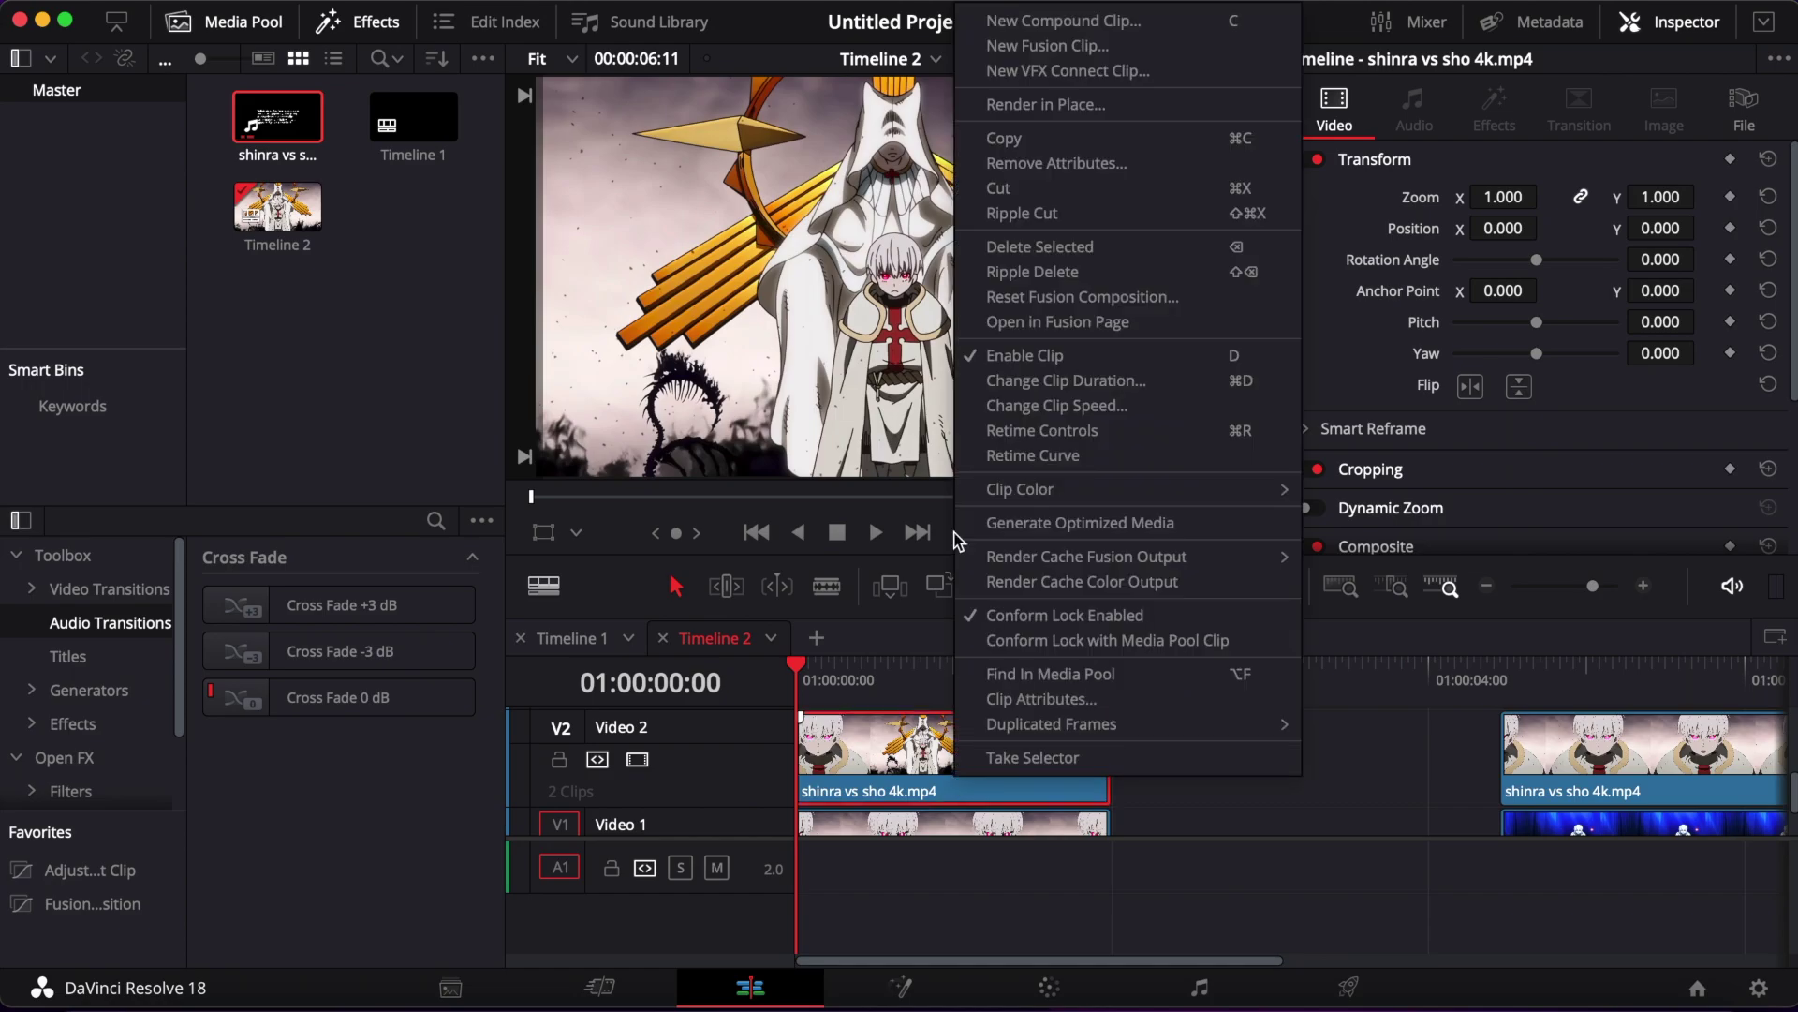
click(1141, 27)
click(1039, 599)
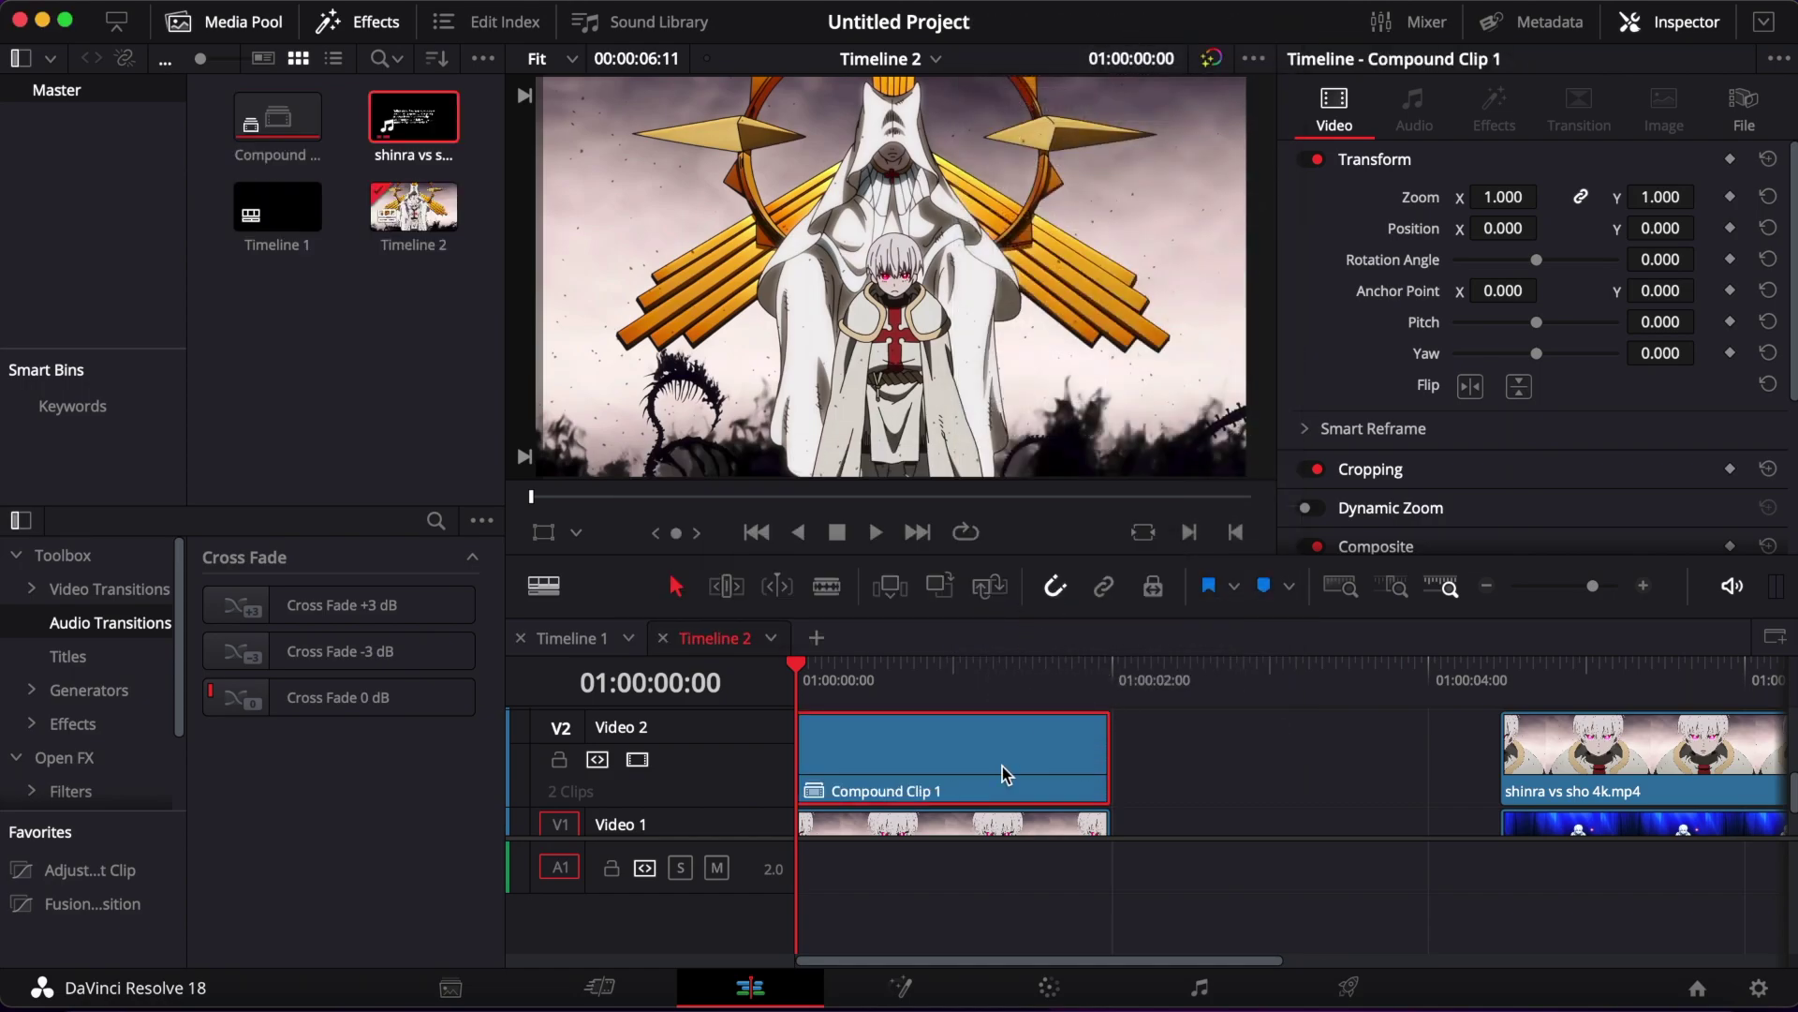
Convert the first clip on the Video 1 track into its own compound clip
scroll(997, 801, down, 1)
right_click(997, 796)
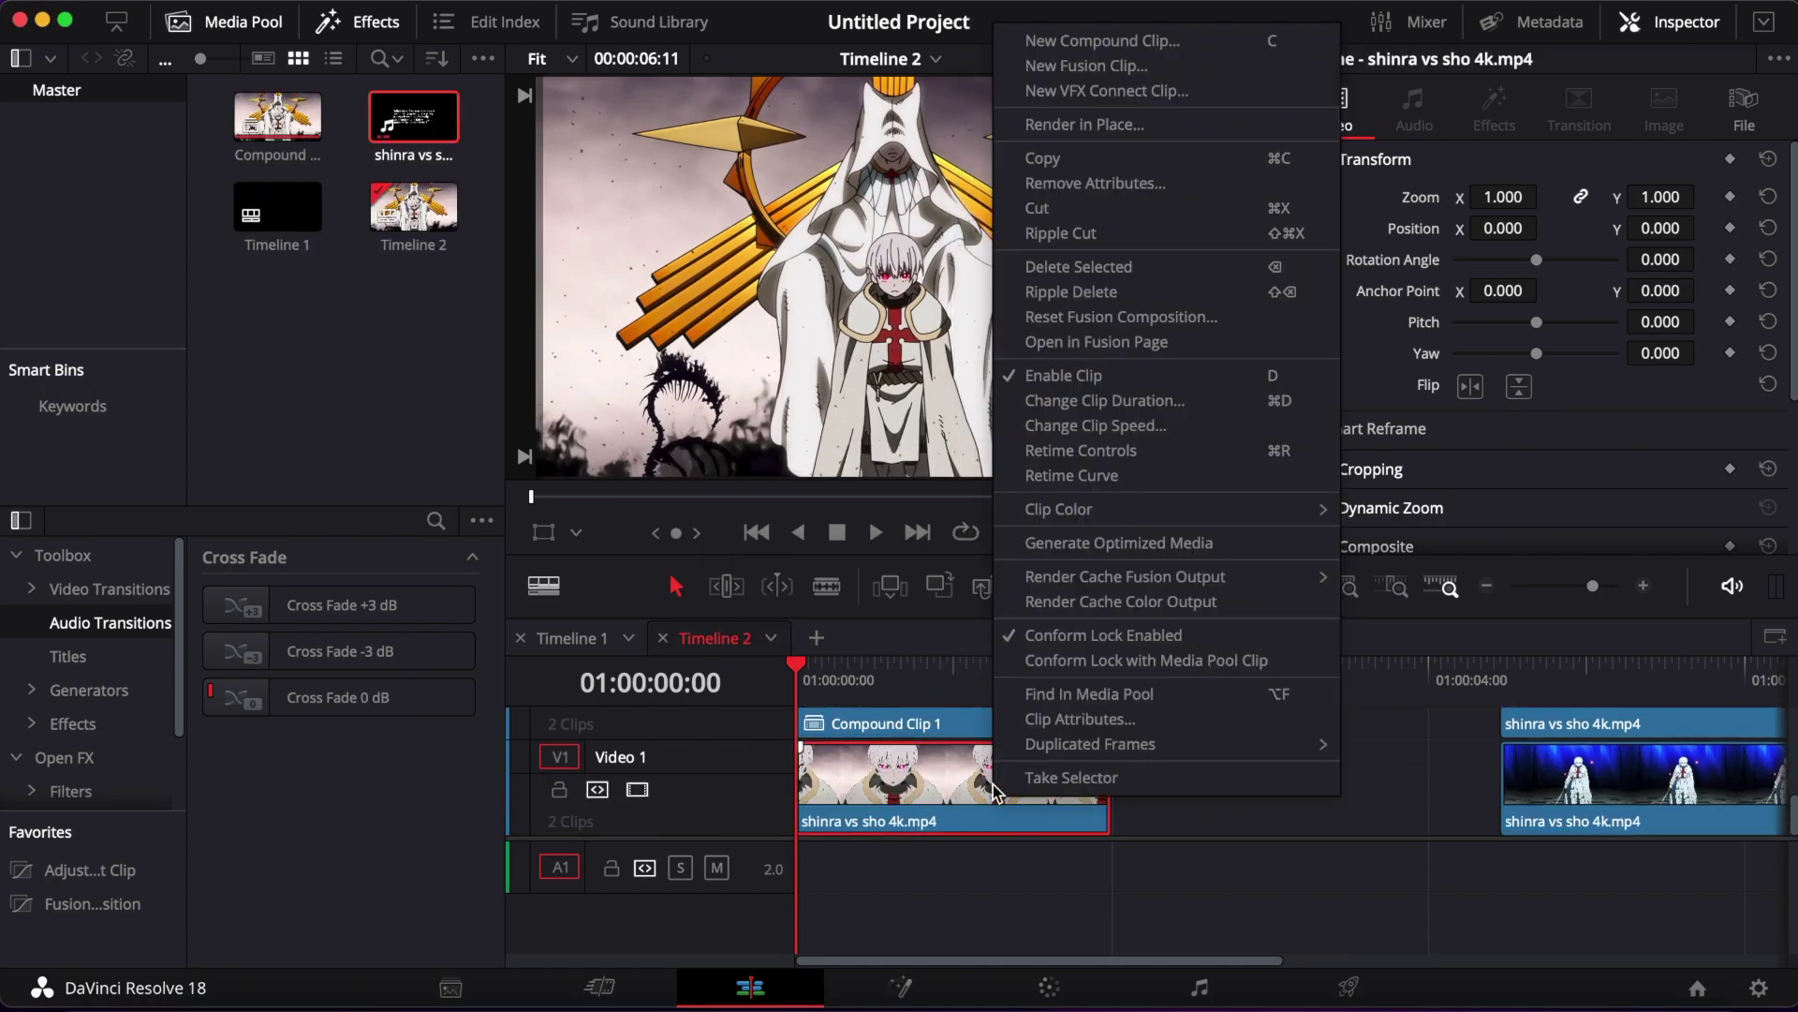
click(1145, 40)
click(1079, 607)
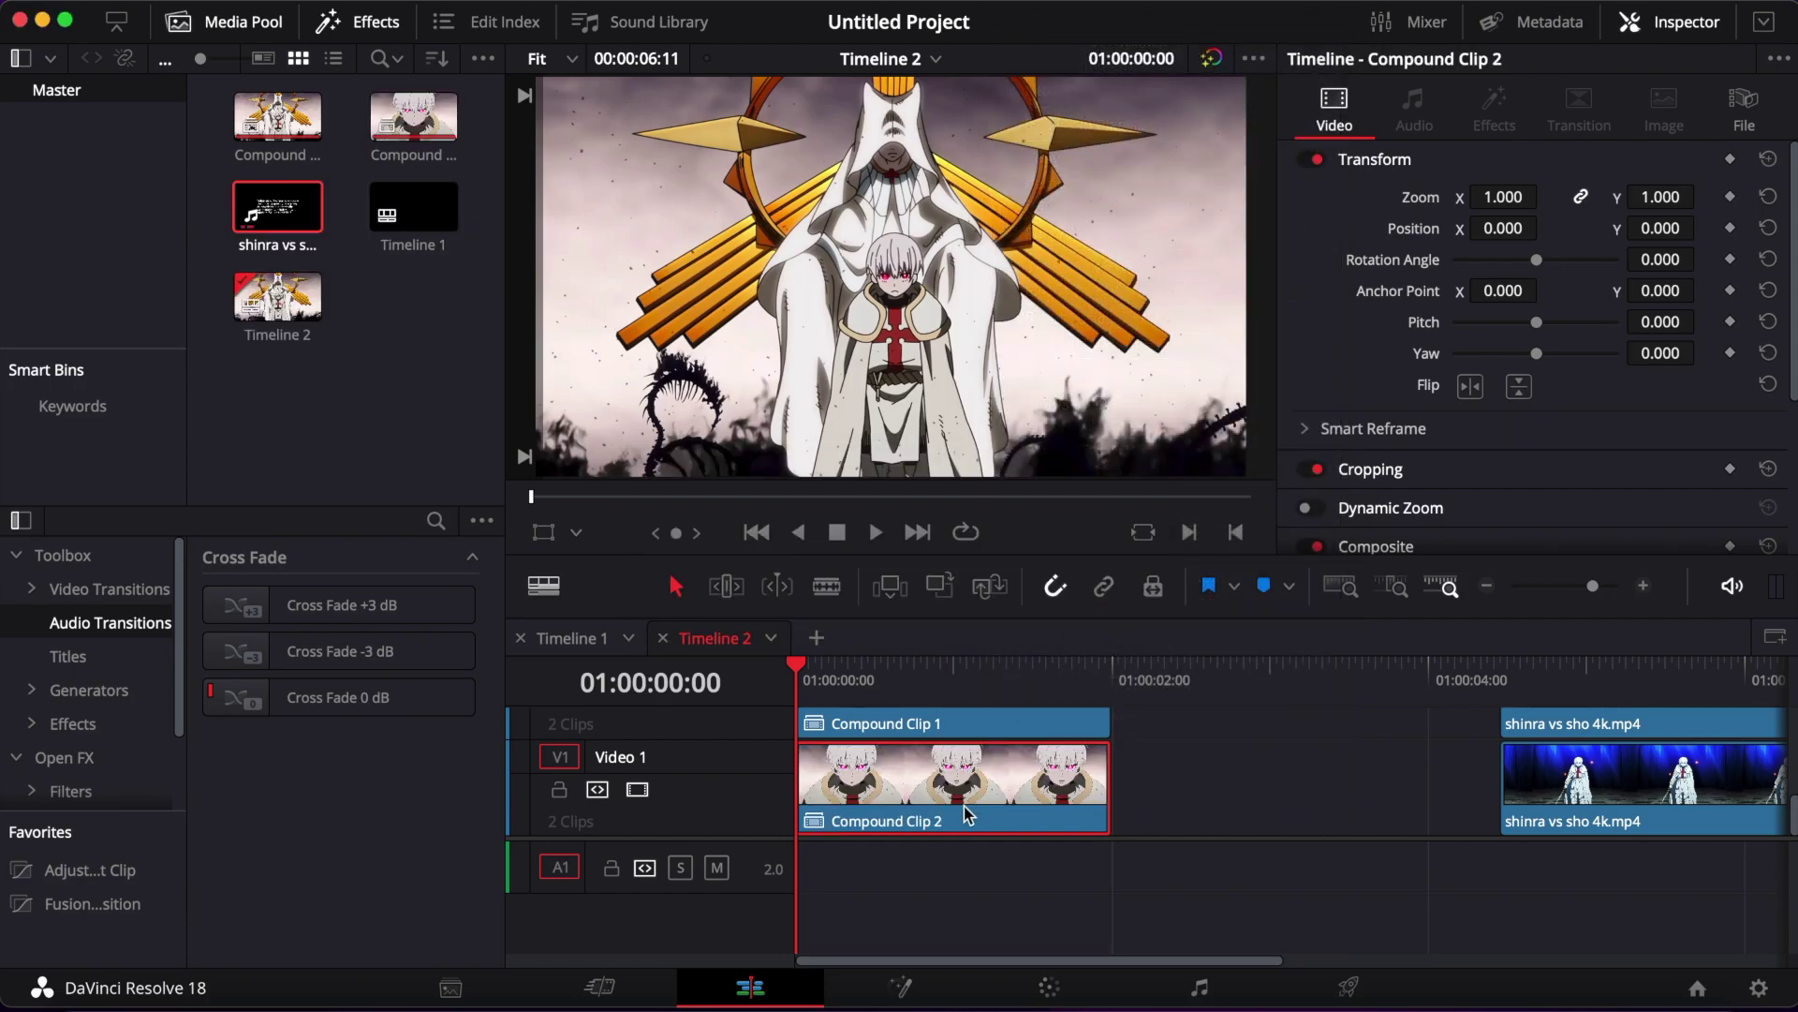
Add a Fusion Composition to the Video 4 track, aligned with the start of the timeline at 01:00:00:00
scroll(964, 813, up, 3)
scroll(968, 814, up, 1)
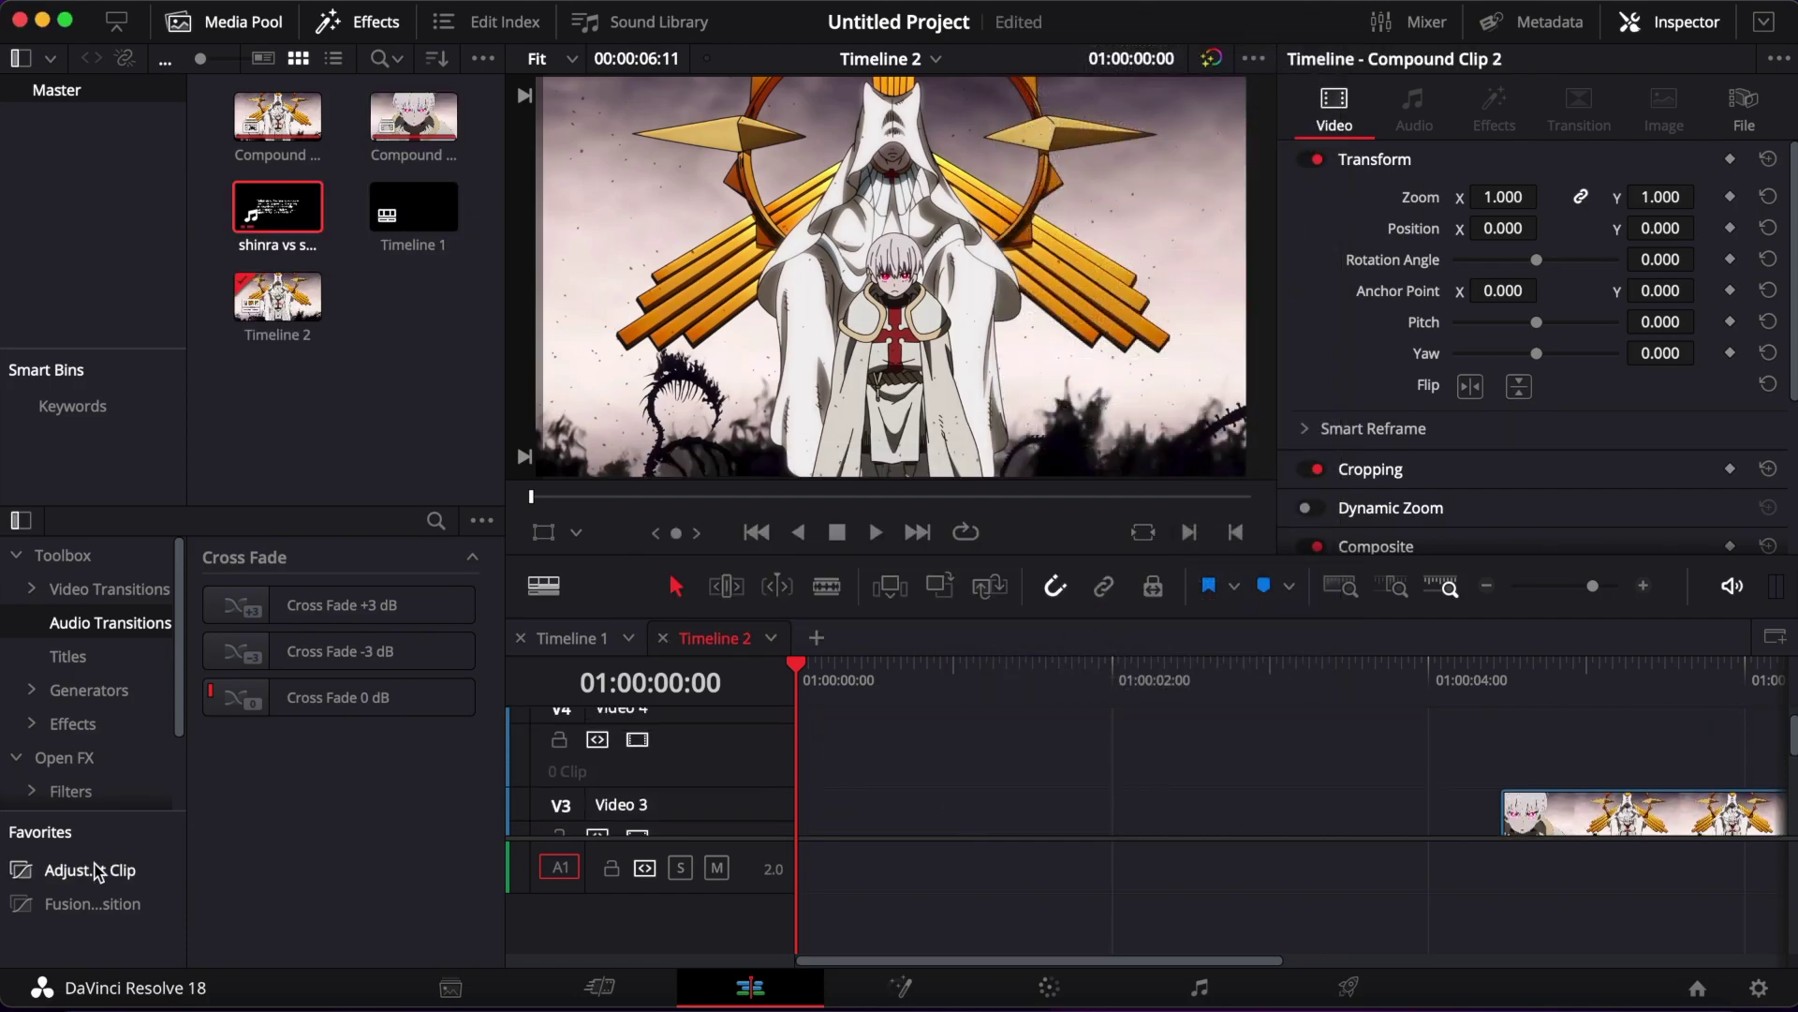
click(67, 913)
drag(862, 642, 851, 742)
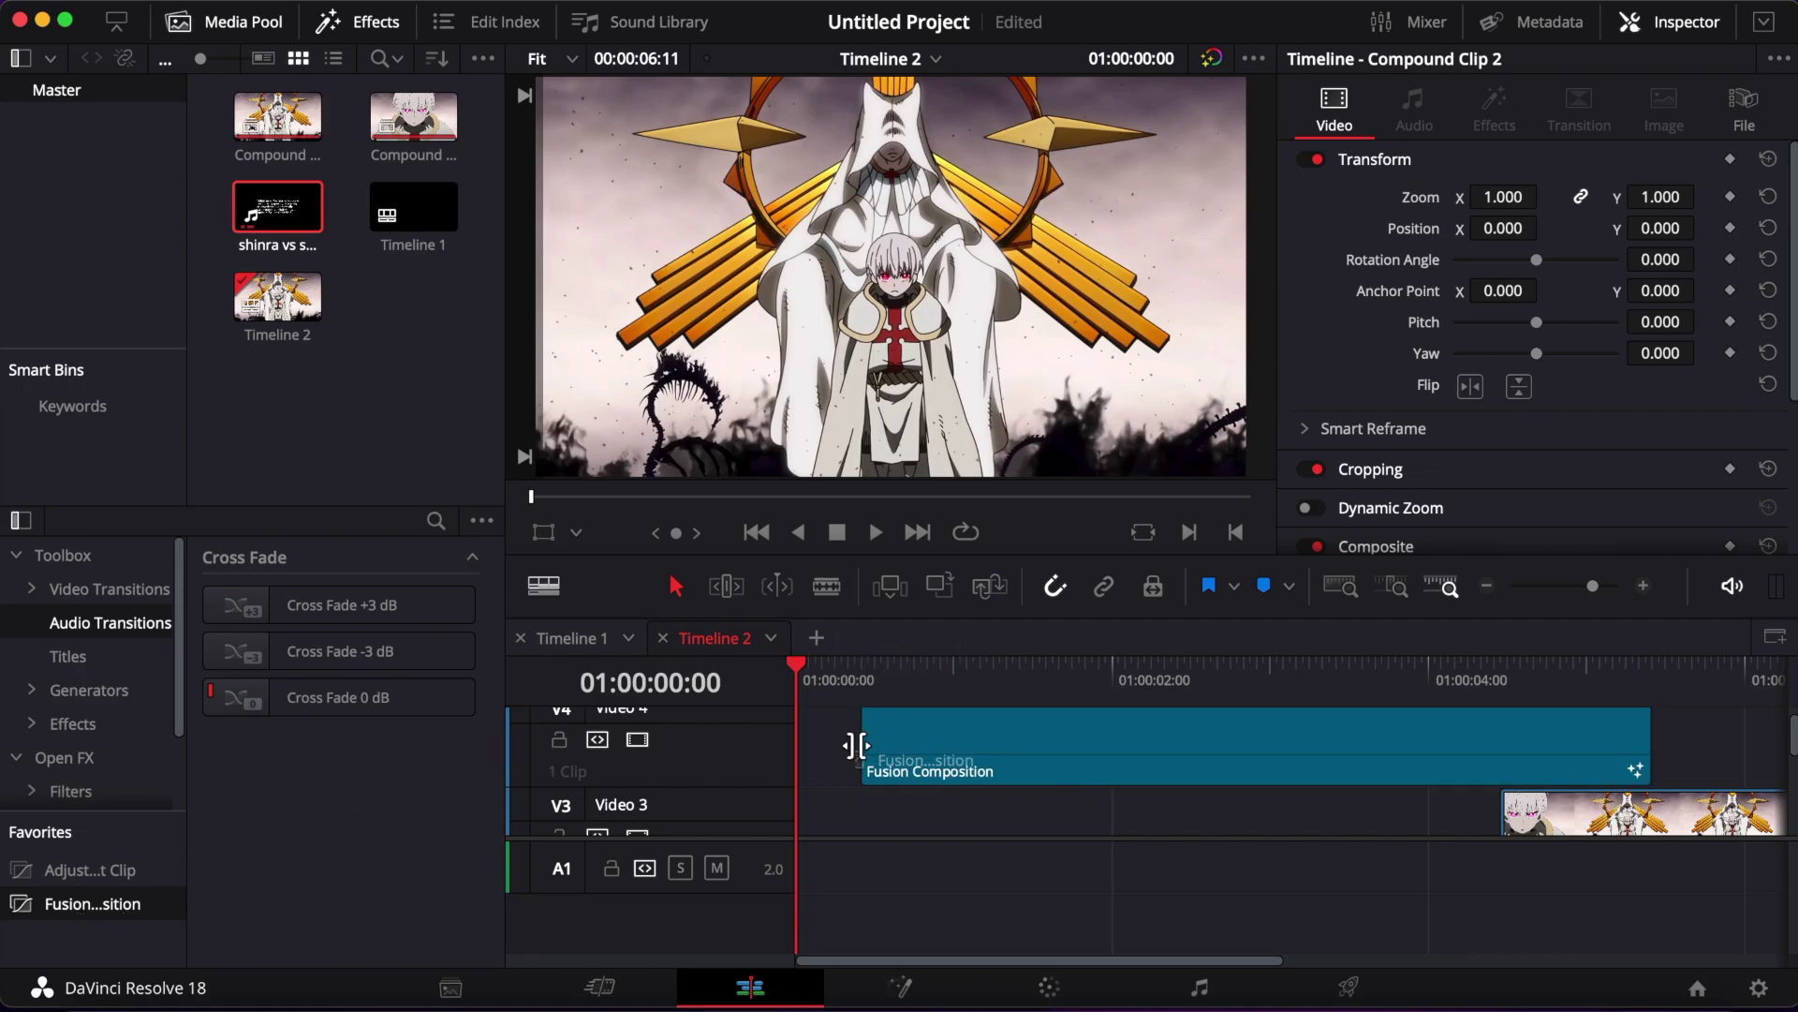
drag(1036, 744, 963, 759)
Split the Fusion Composition at 01:00:02:00, where the compound clips end, and delete the excess part after the cut
scroll(963, 759, down, 2)
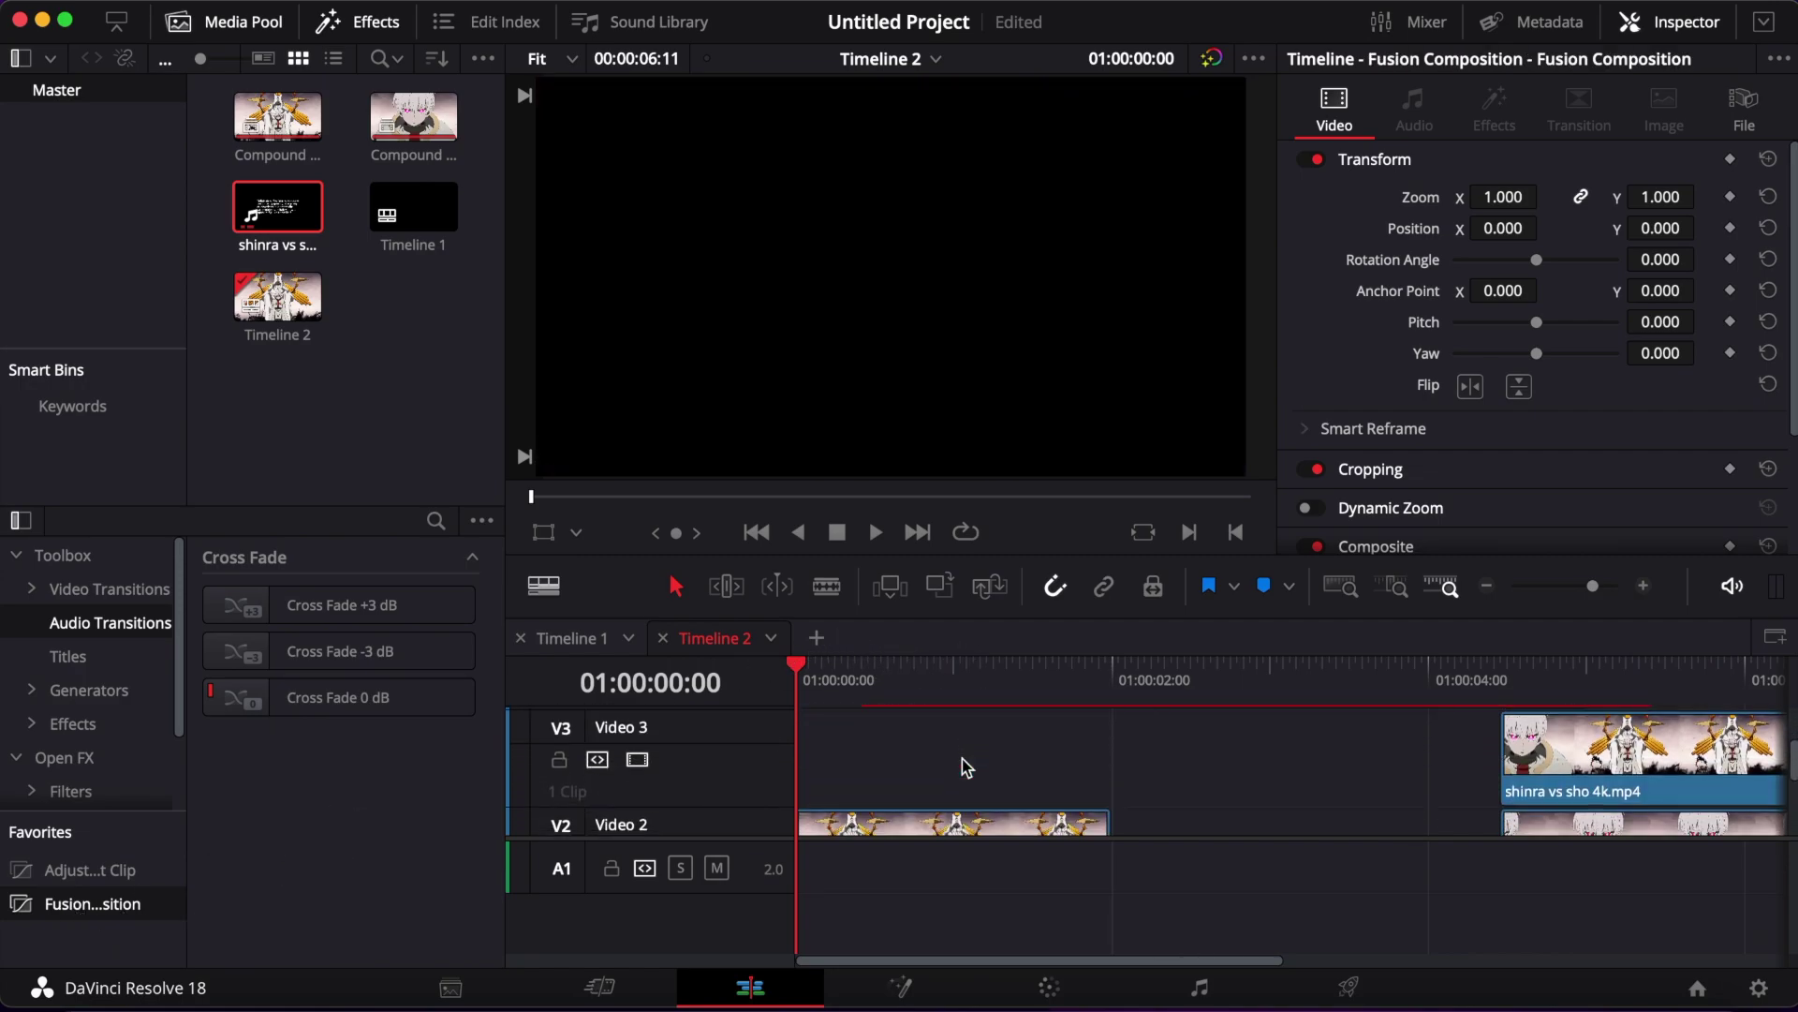
click(1136, 684)
scroll(1158, 768, up, 2)
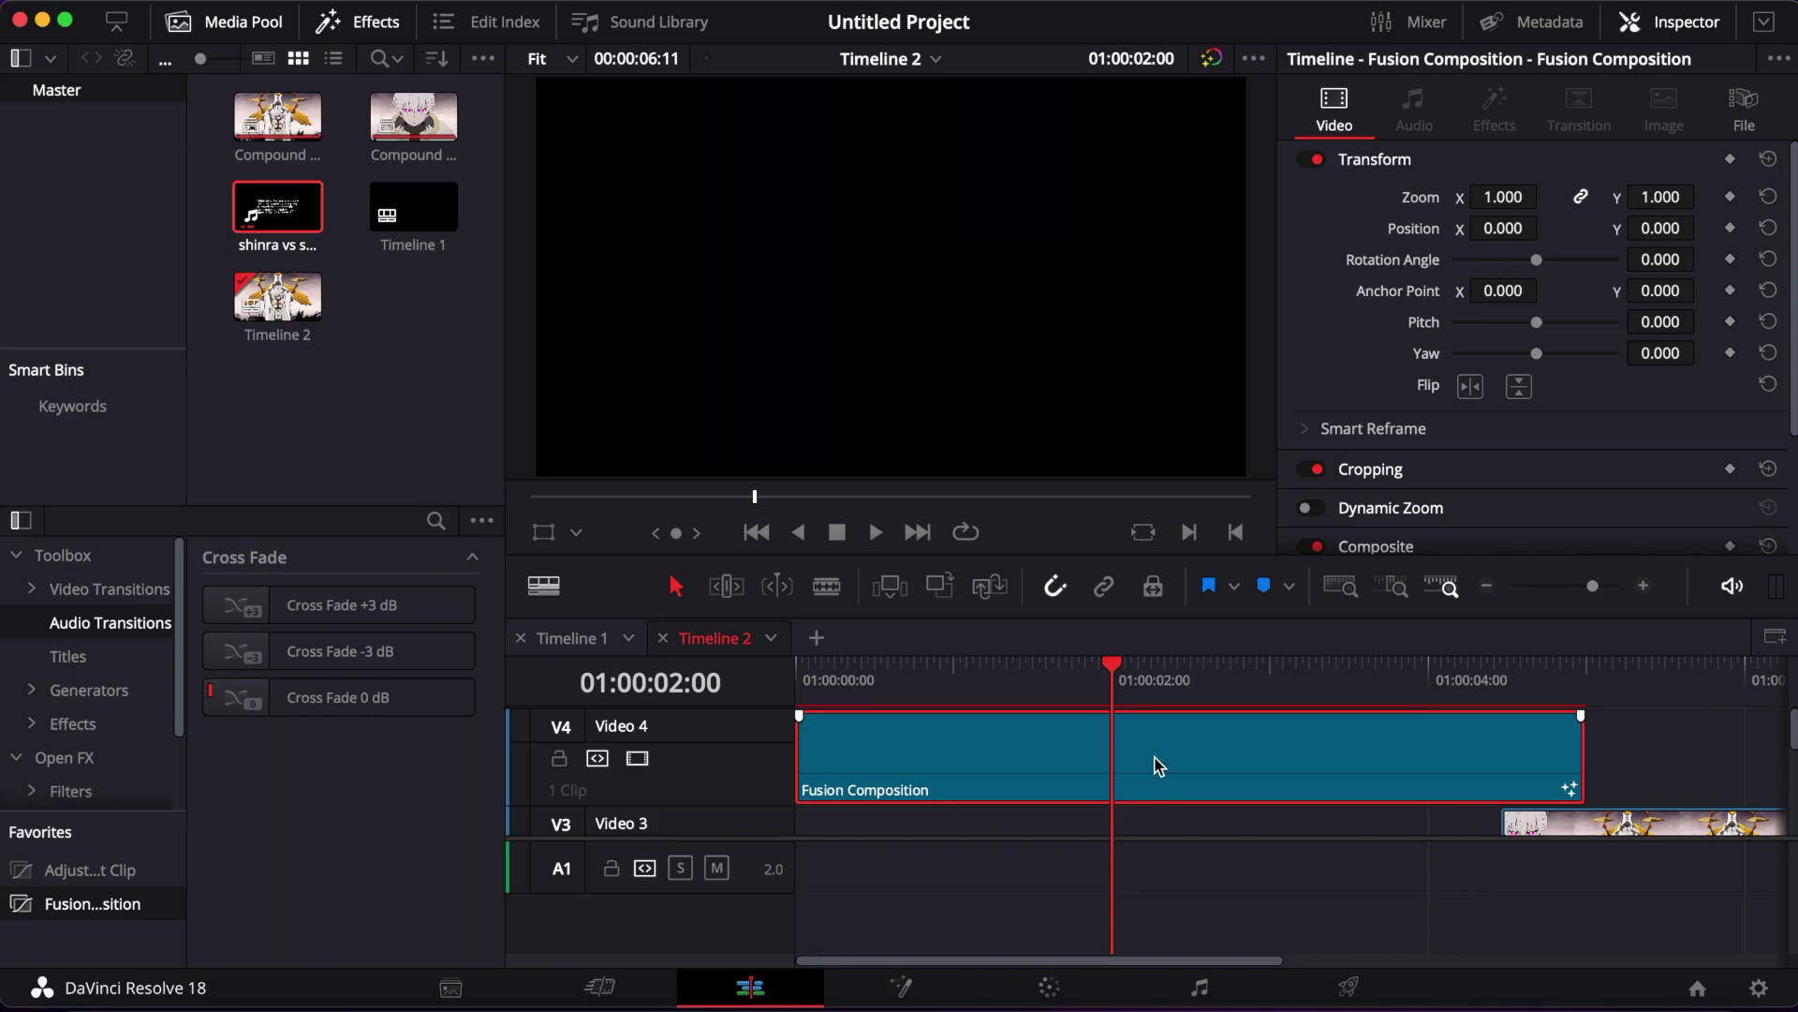
key(super+b)
click(1246, 766)
key(Delete)
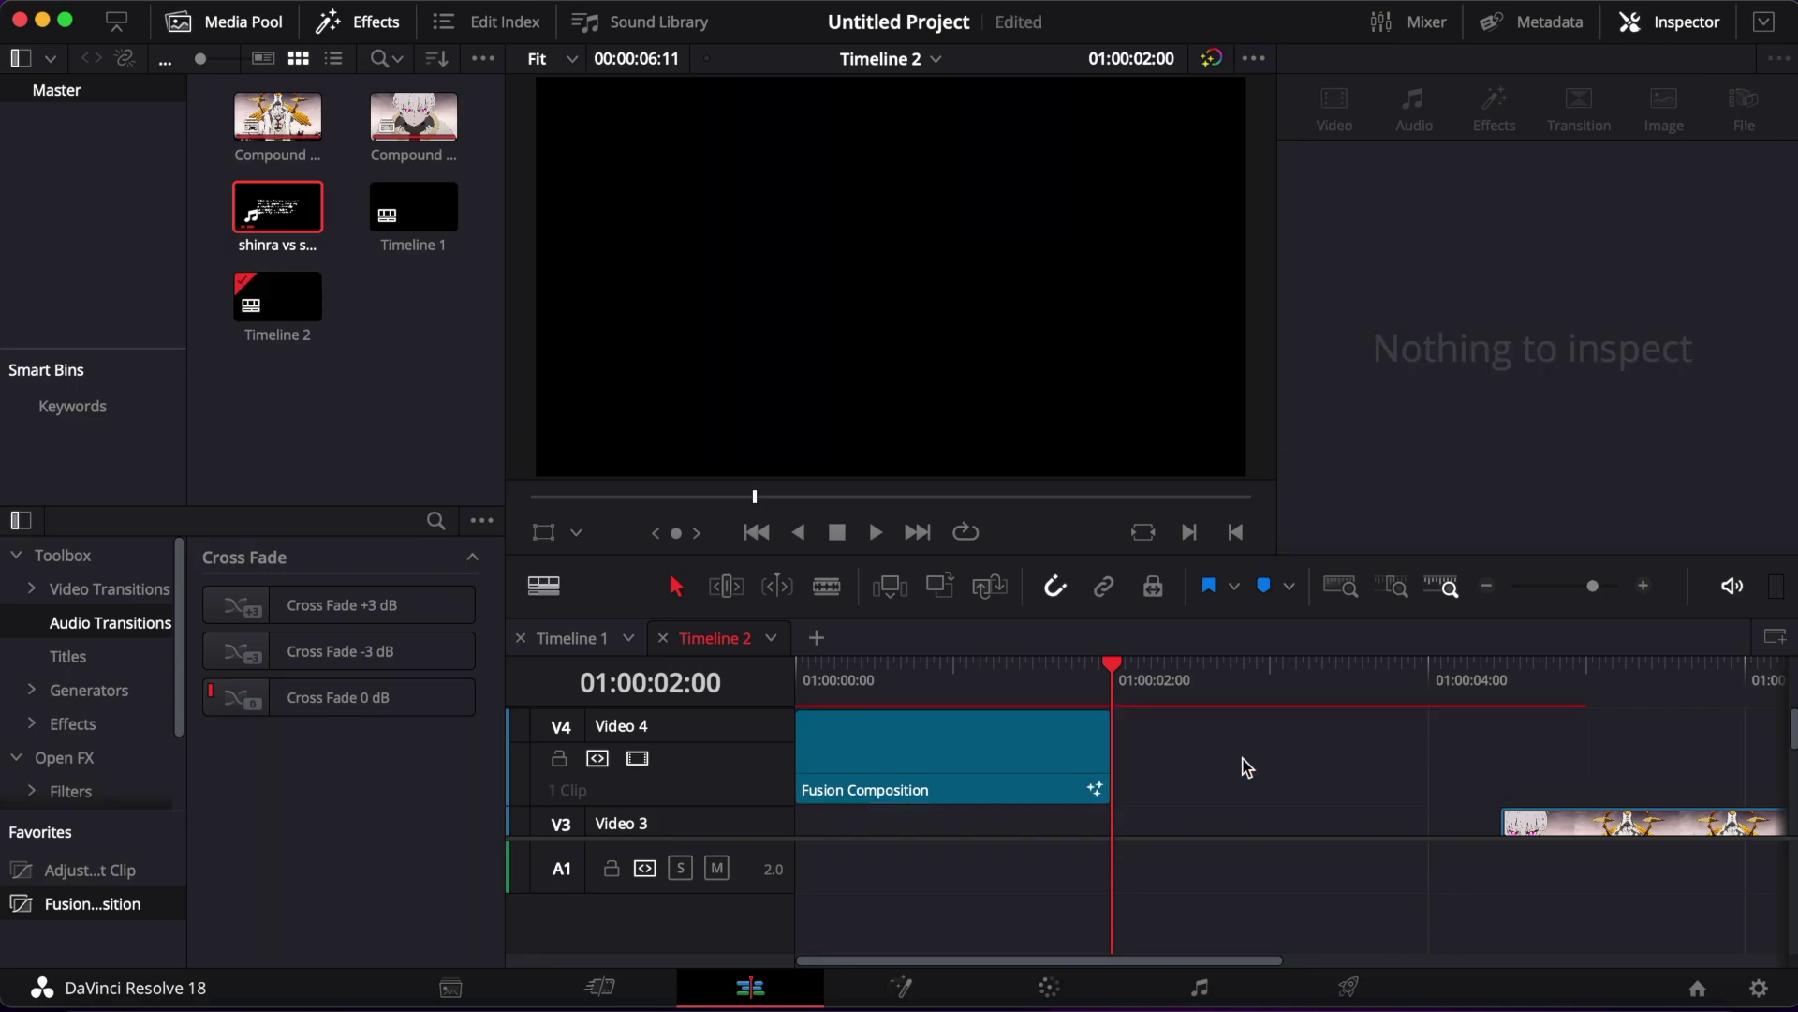
Move the Fusion Composition down to Video 3 directly above the compound clips, and return the playhead to the timeline start
scroll(959, 793, down, 2)
drag(949, 740, 948, 792)
scroll(949, 792, down, 2)
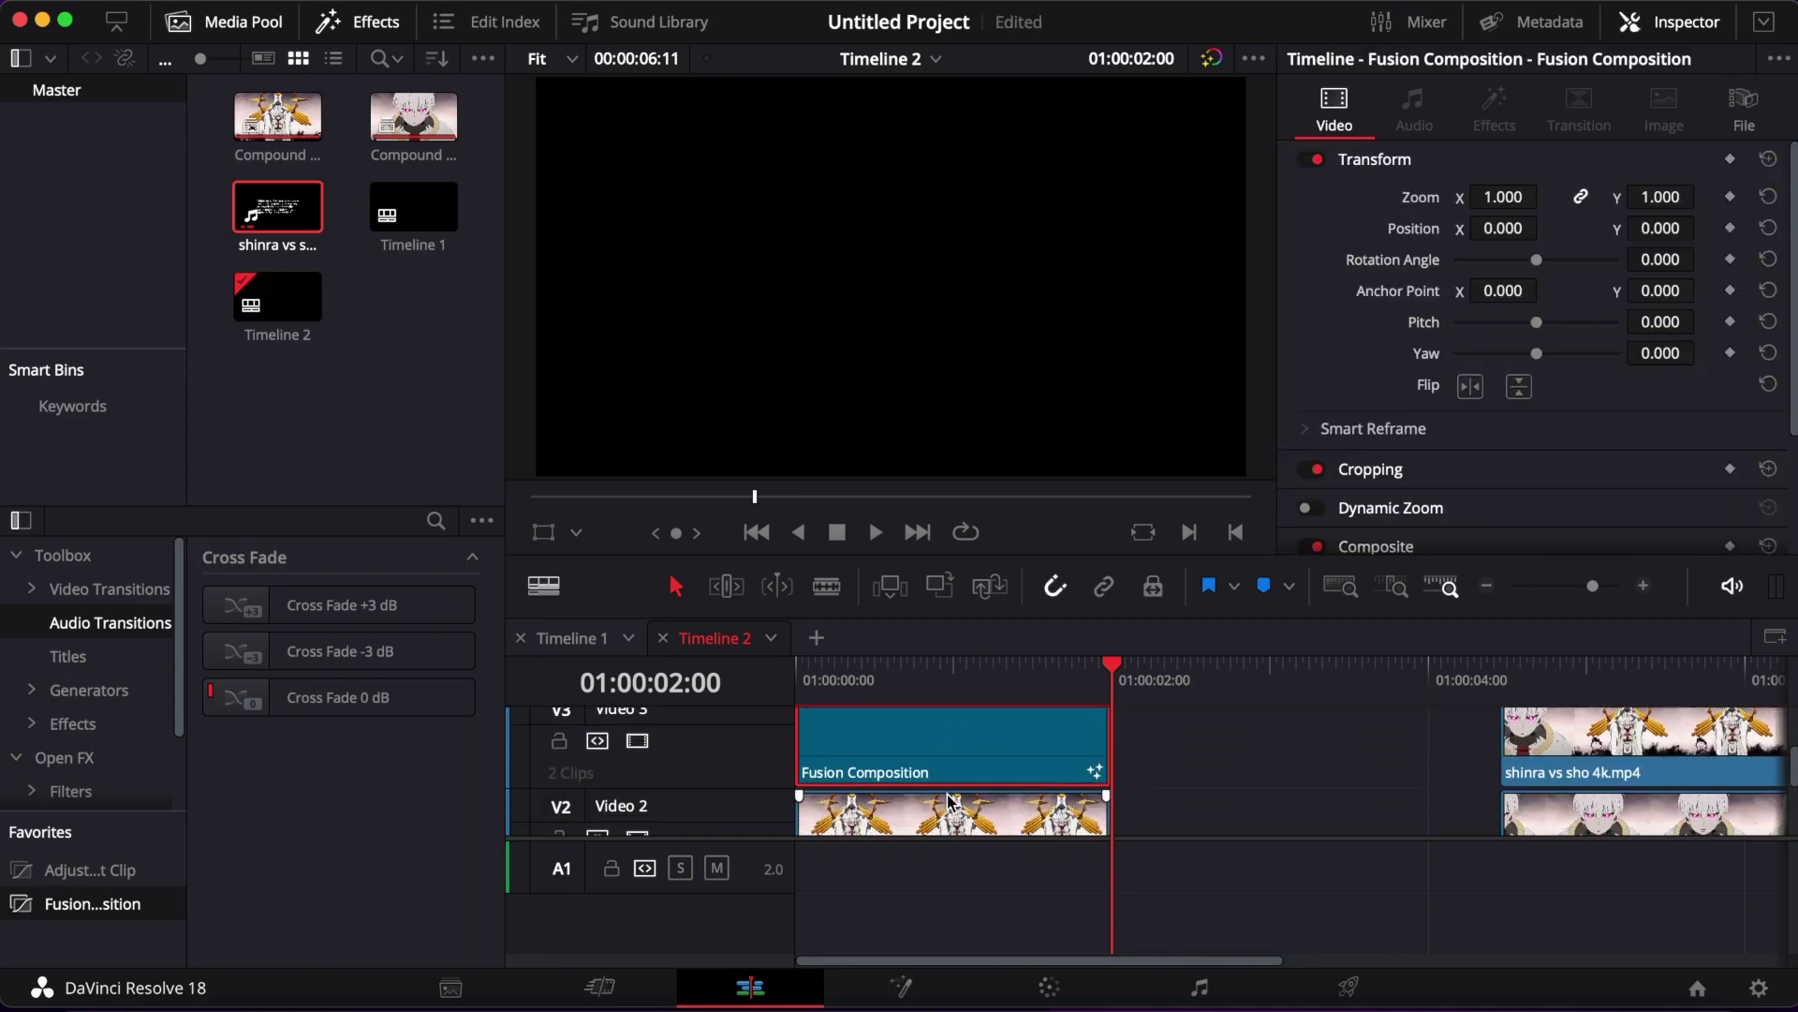
drag(975, 691, 701, 681)
Open the Fusion Composition in the Fusion page and switch the display to a single viewer
right_click(905, 759)
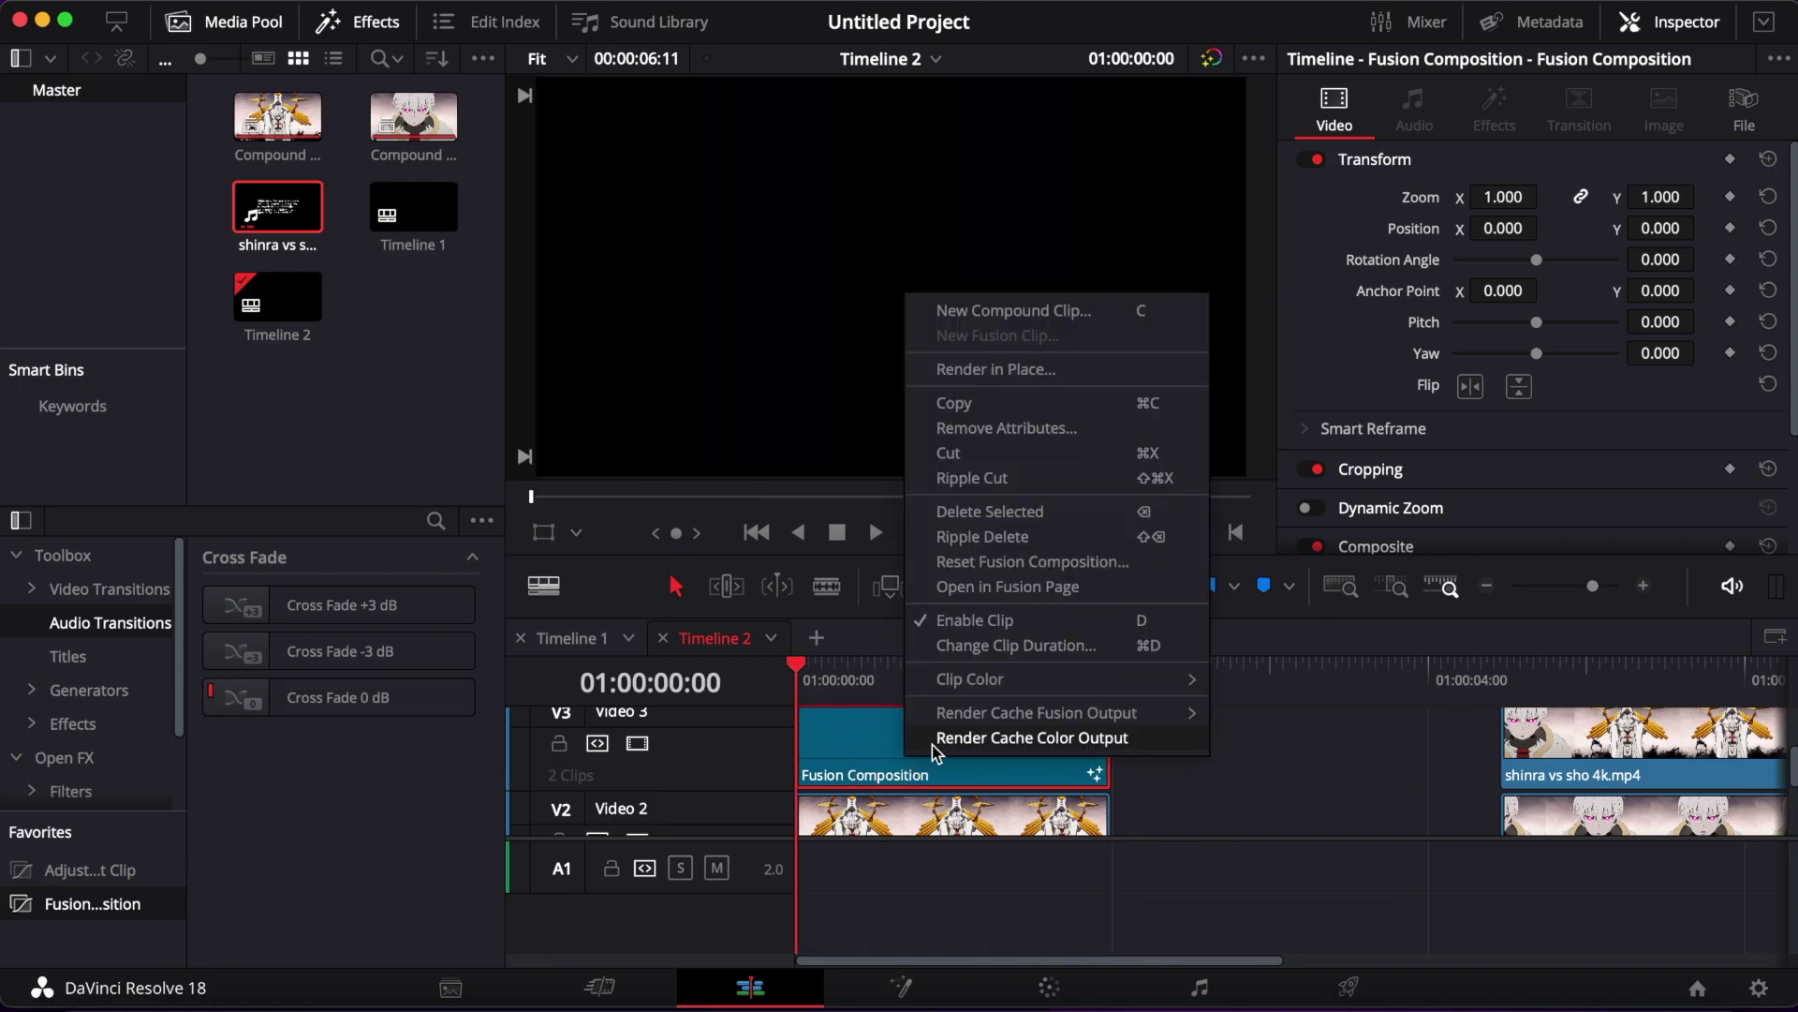
click(908, 773)
scroll(907, 776, down, 2)
scroll(907, 776, up, 3)
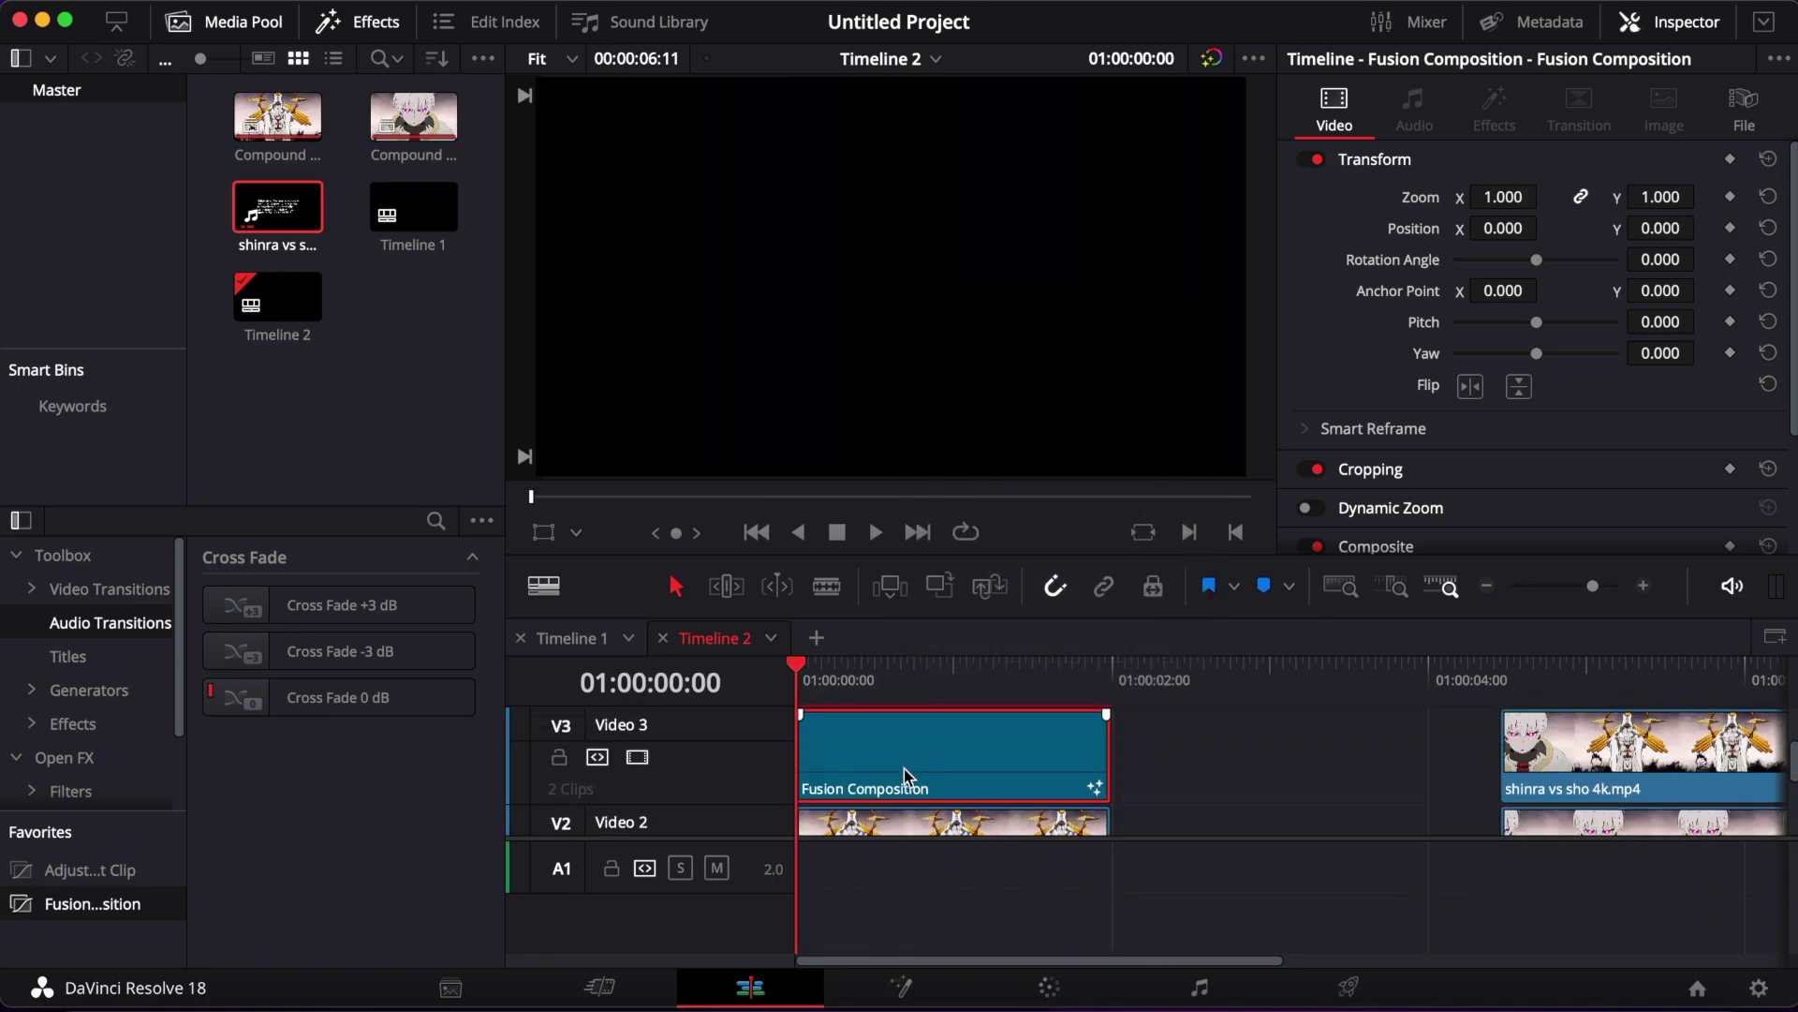
right_click(907, 776)
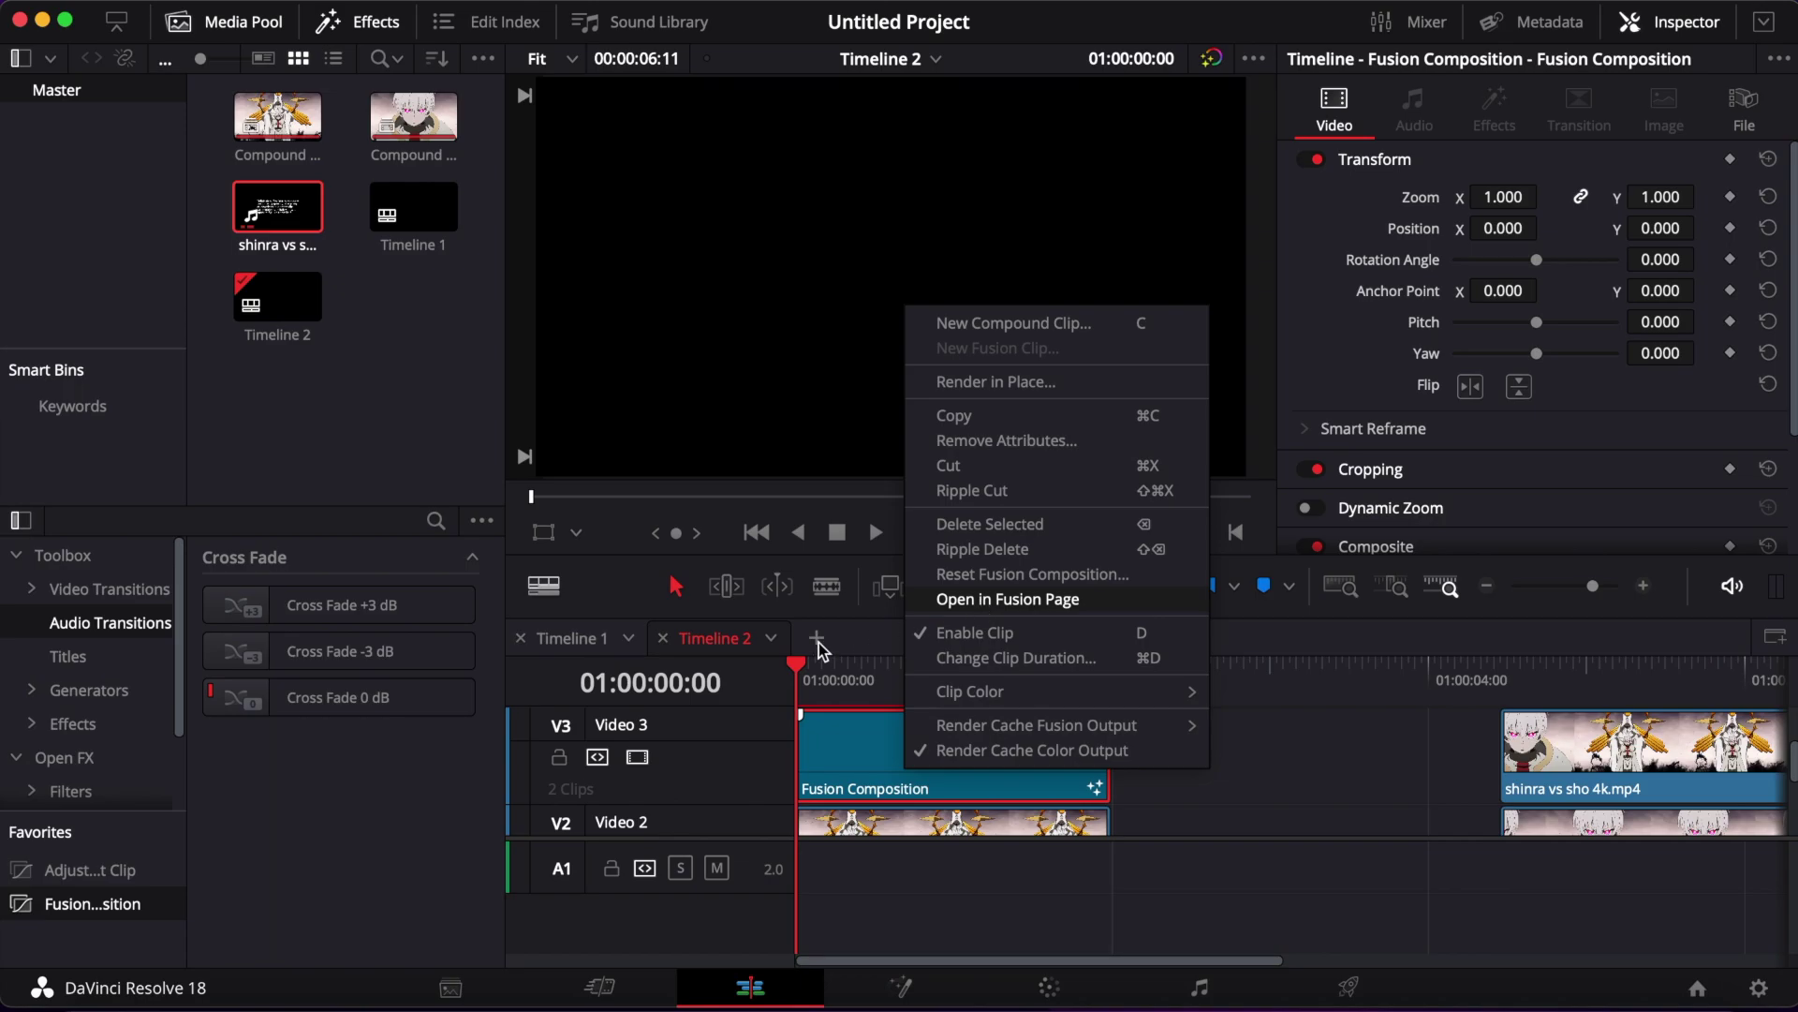
key(Return)
click(1279, 13)
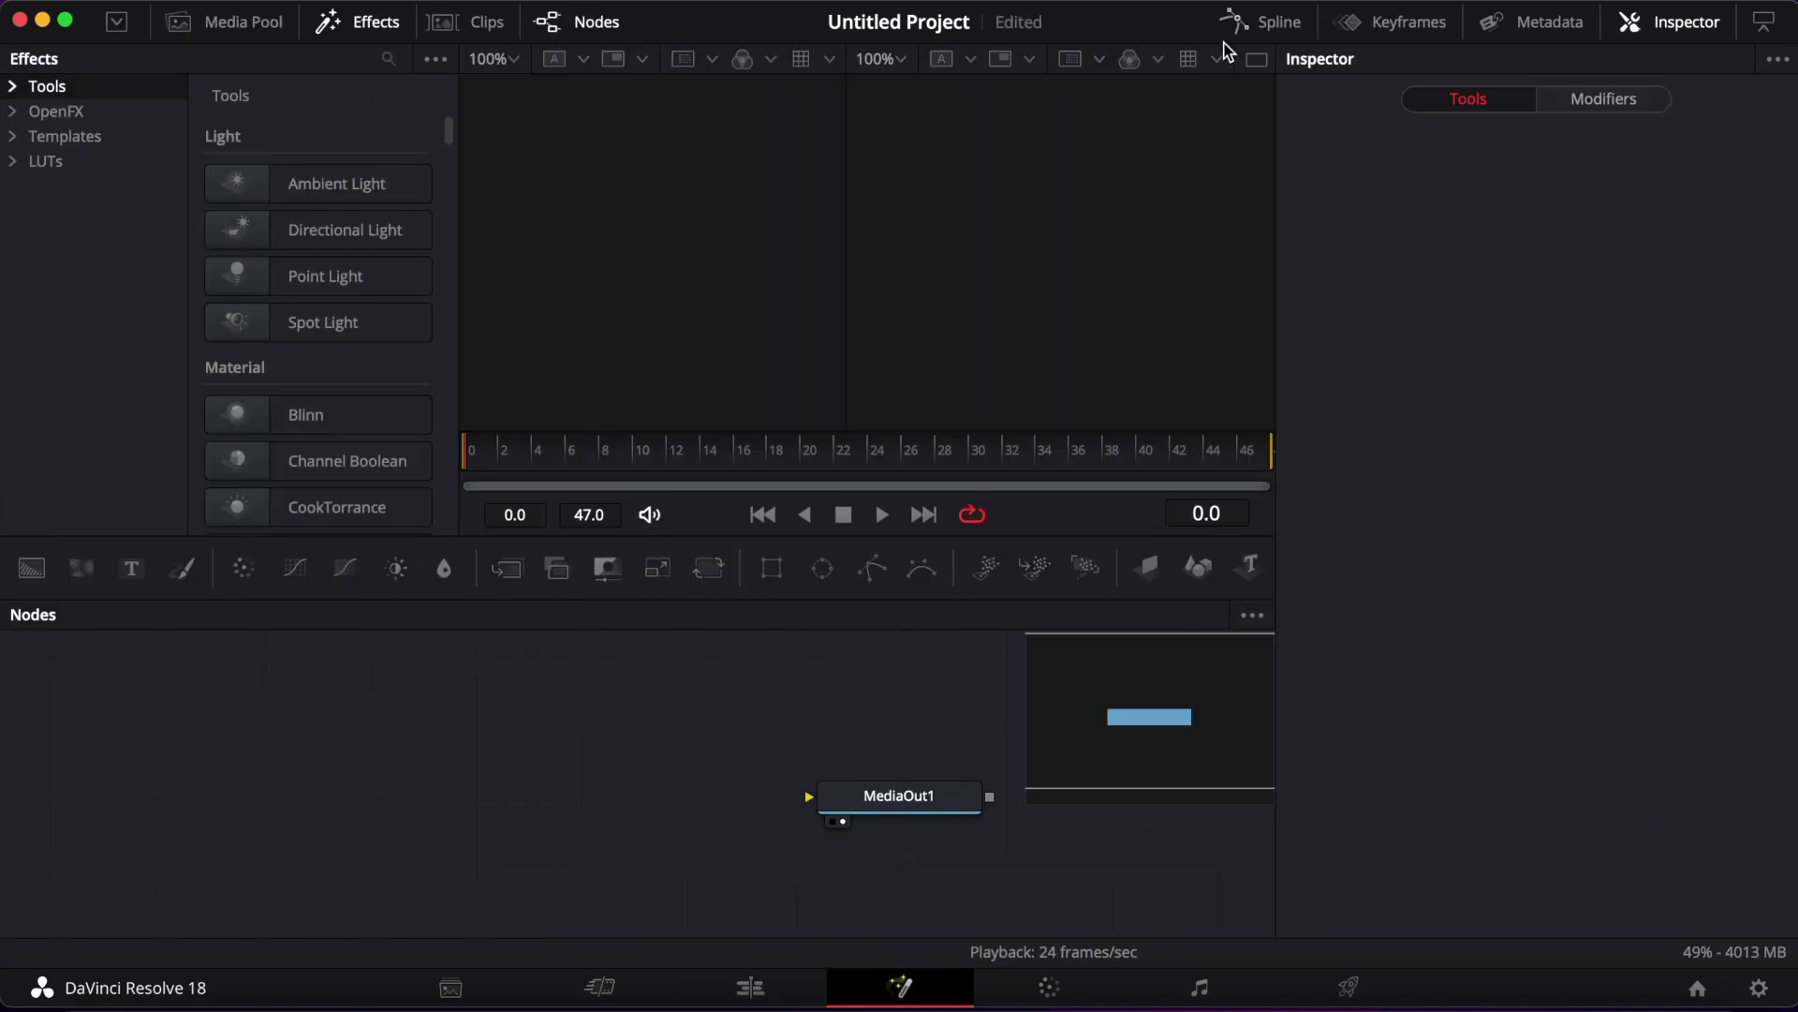
drag(845, 245, 694, 286)
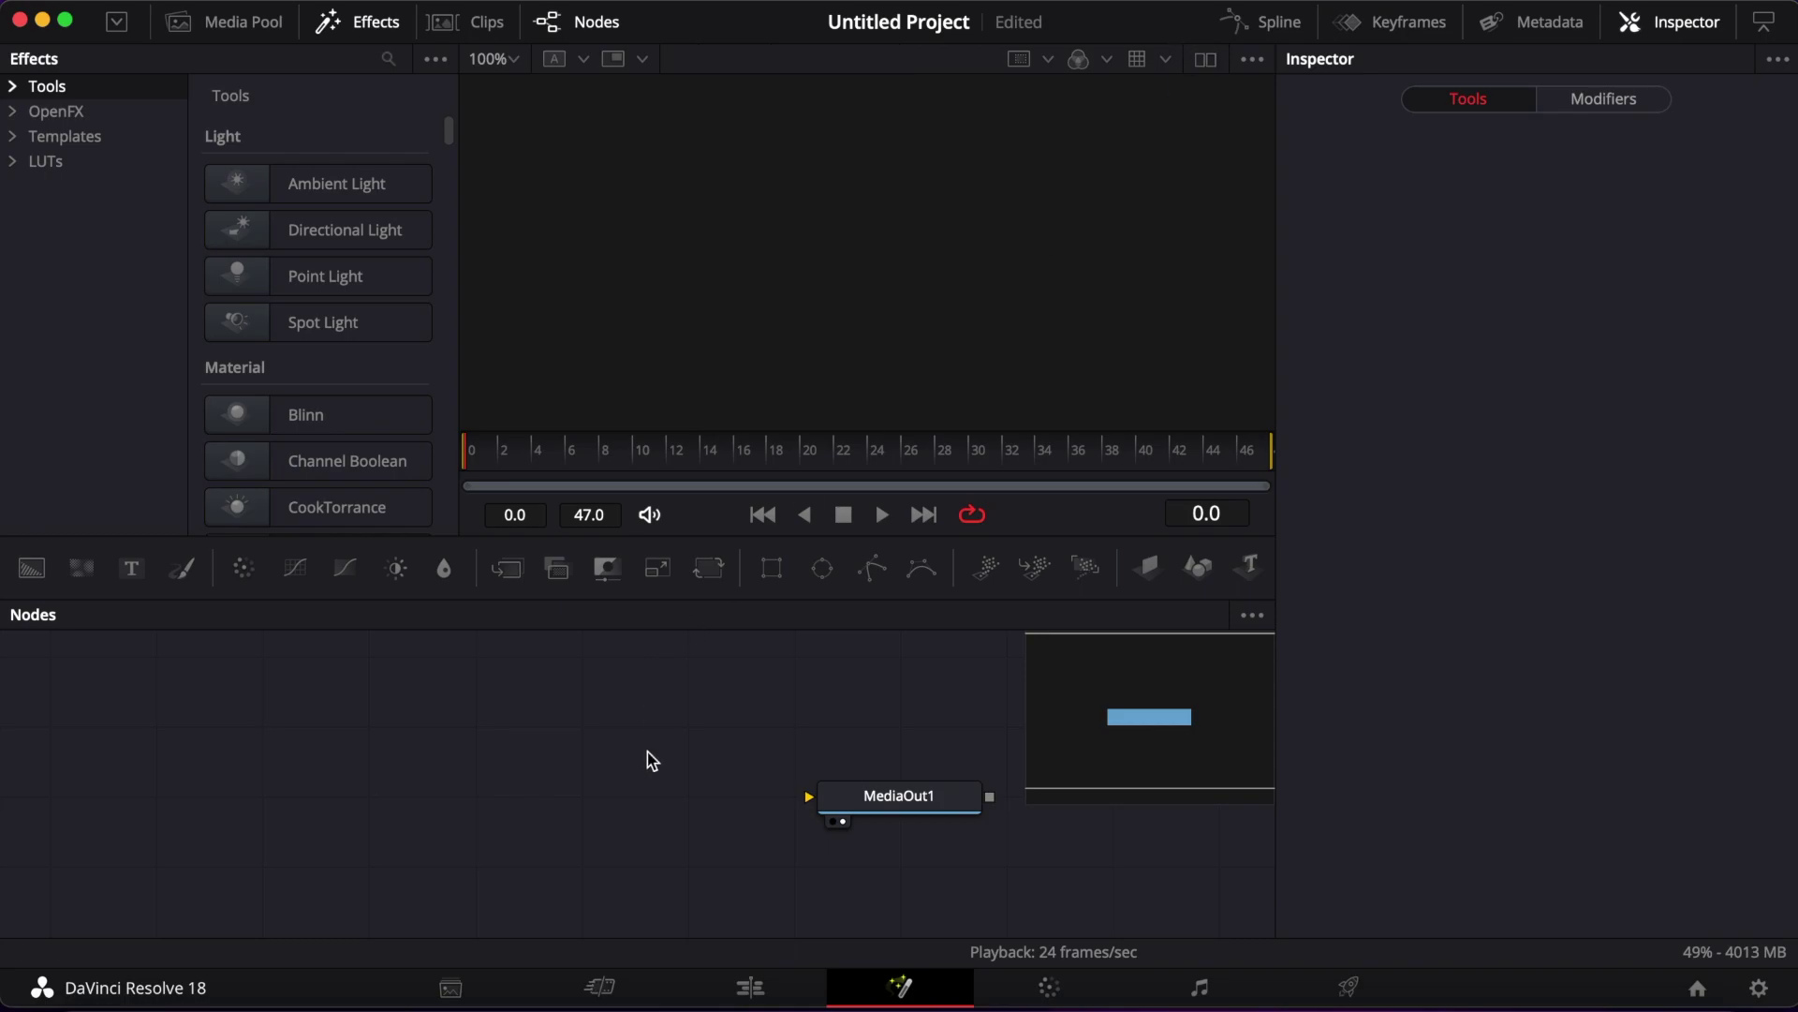
Add a Background node with its alpha set to 0.0 and connect its output to MediaOut1
scroll(648, 751, left, 3)
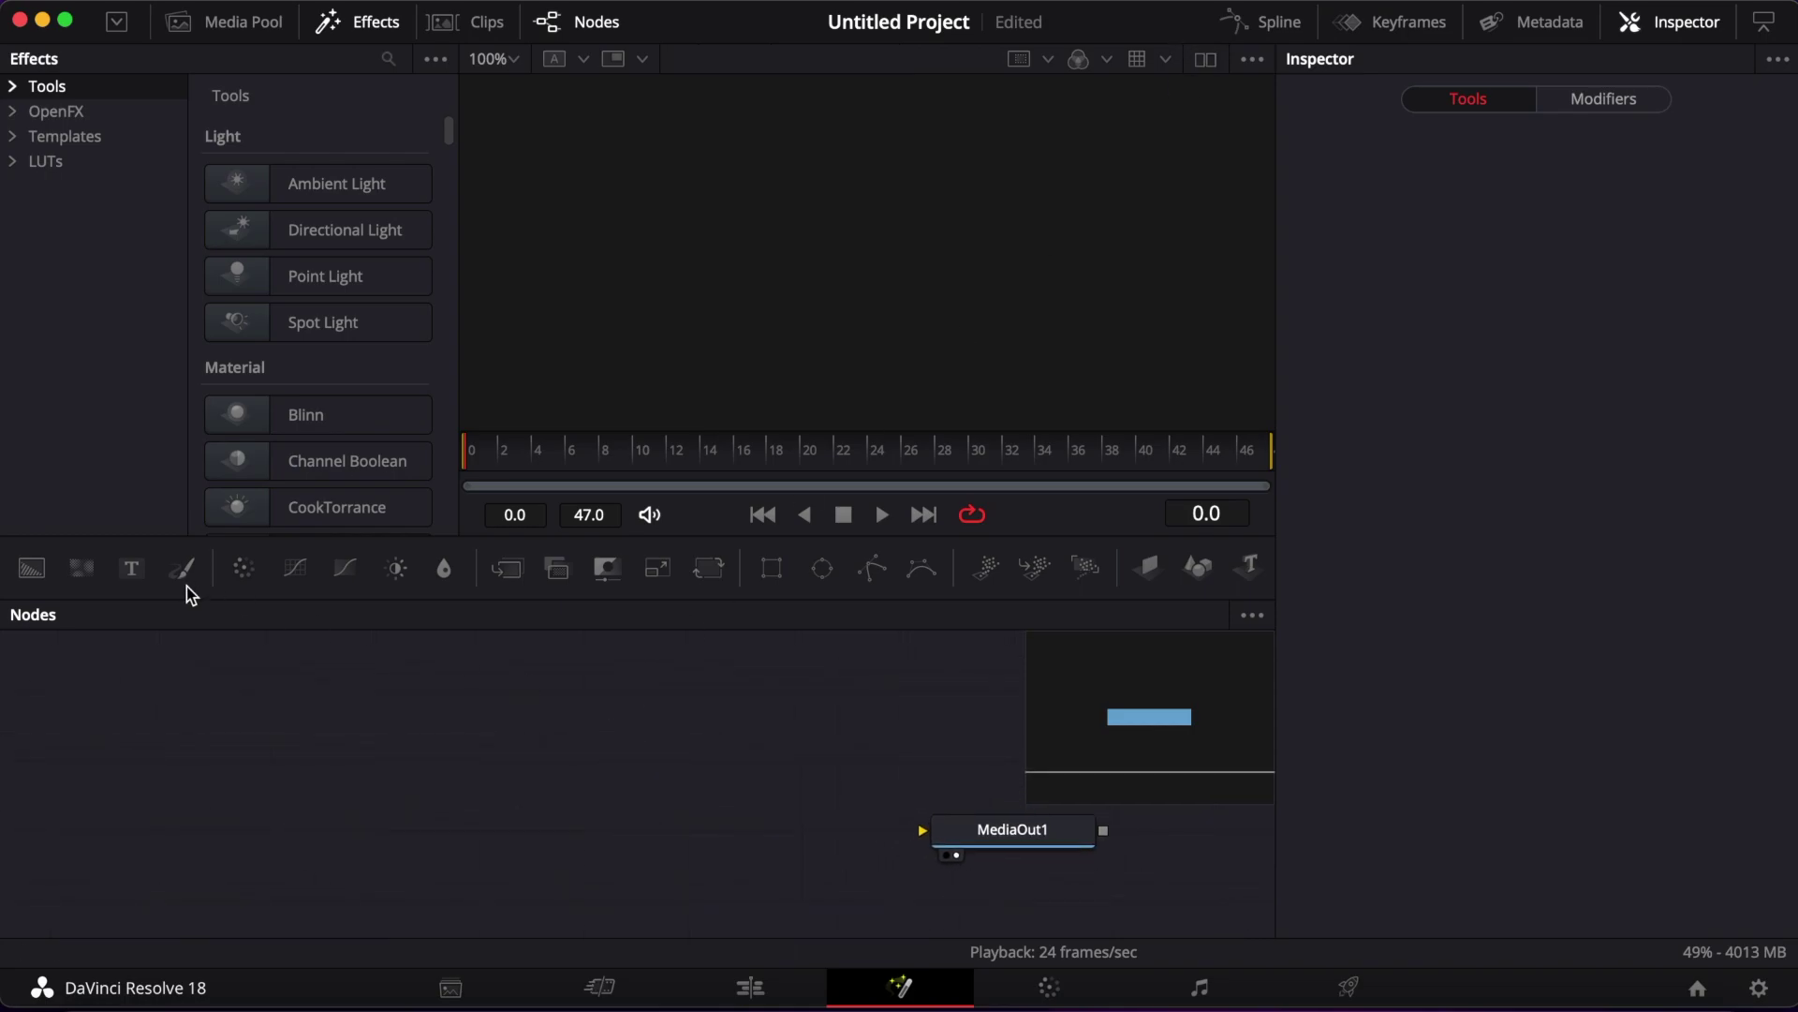
drag(32, 567, 135, 895)
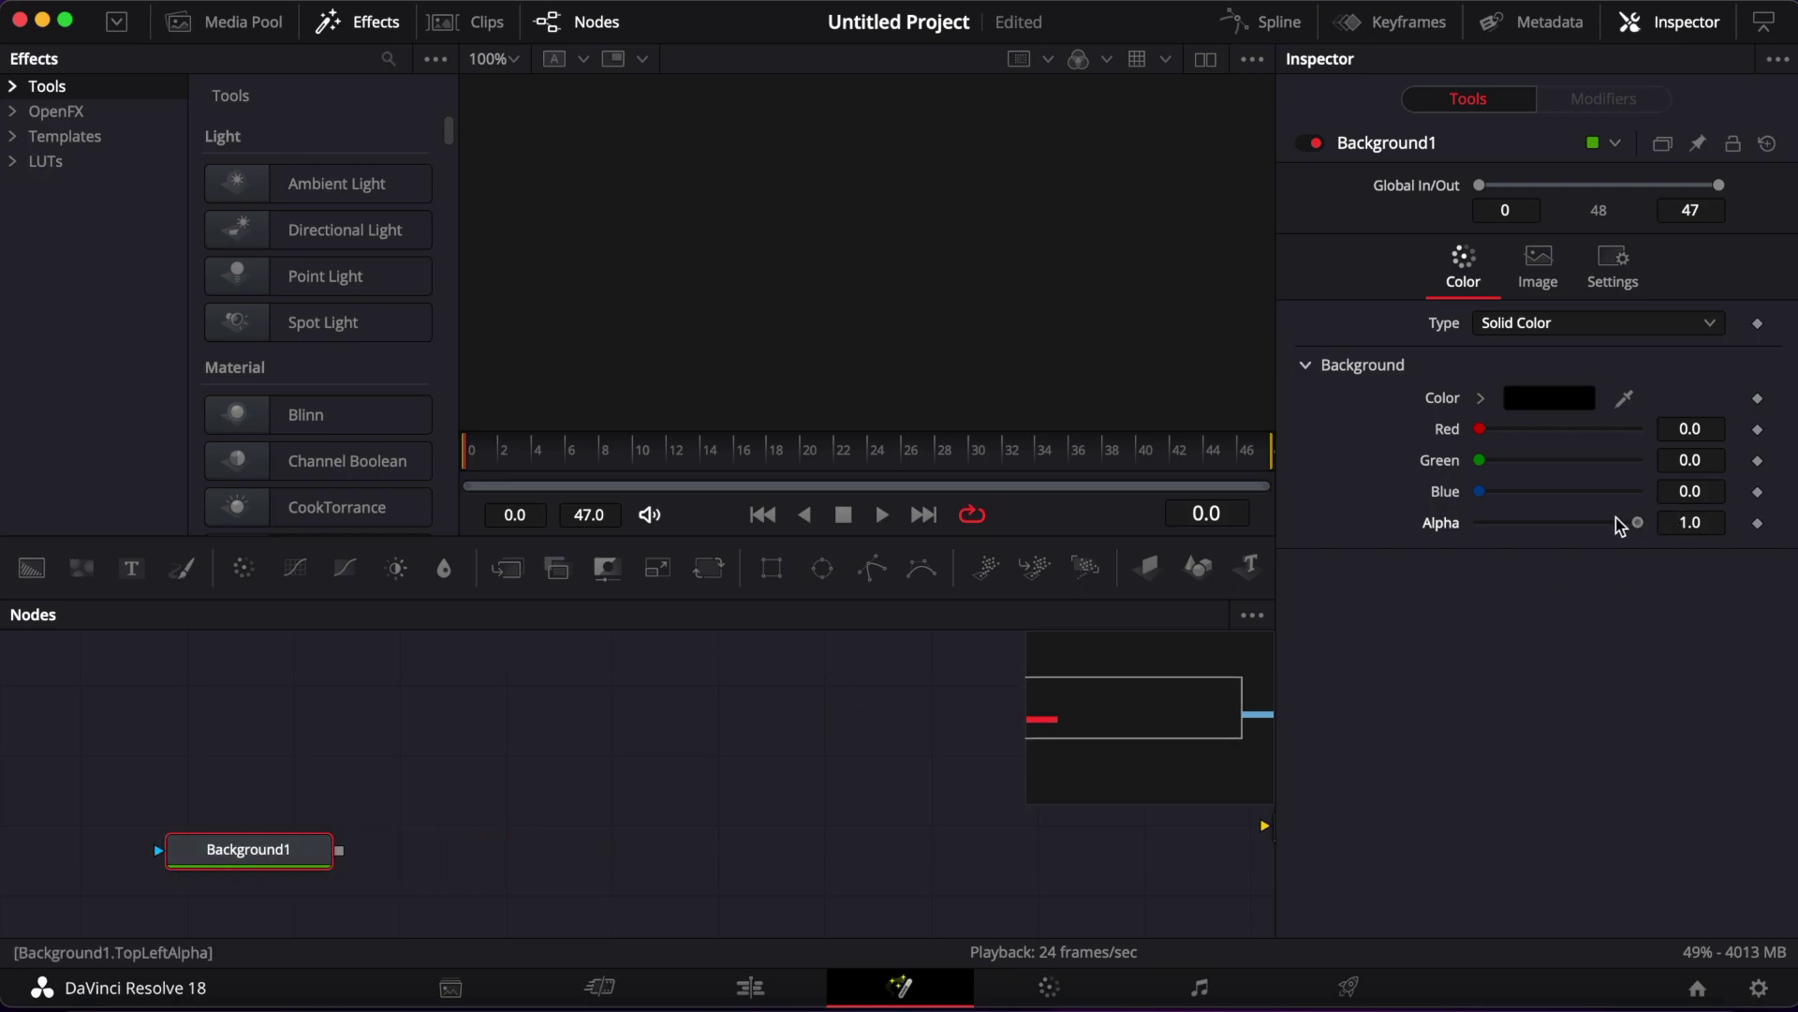
drag(1620, 527, 176, 899)
drag(339, 852, 1109, 828)
drag(269, 863, 112, 822)
Bring Compound Clip 1 from the Media Pool into the node graph and merge it over the Background node
click(191, 21)
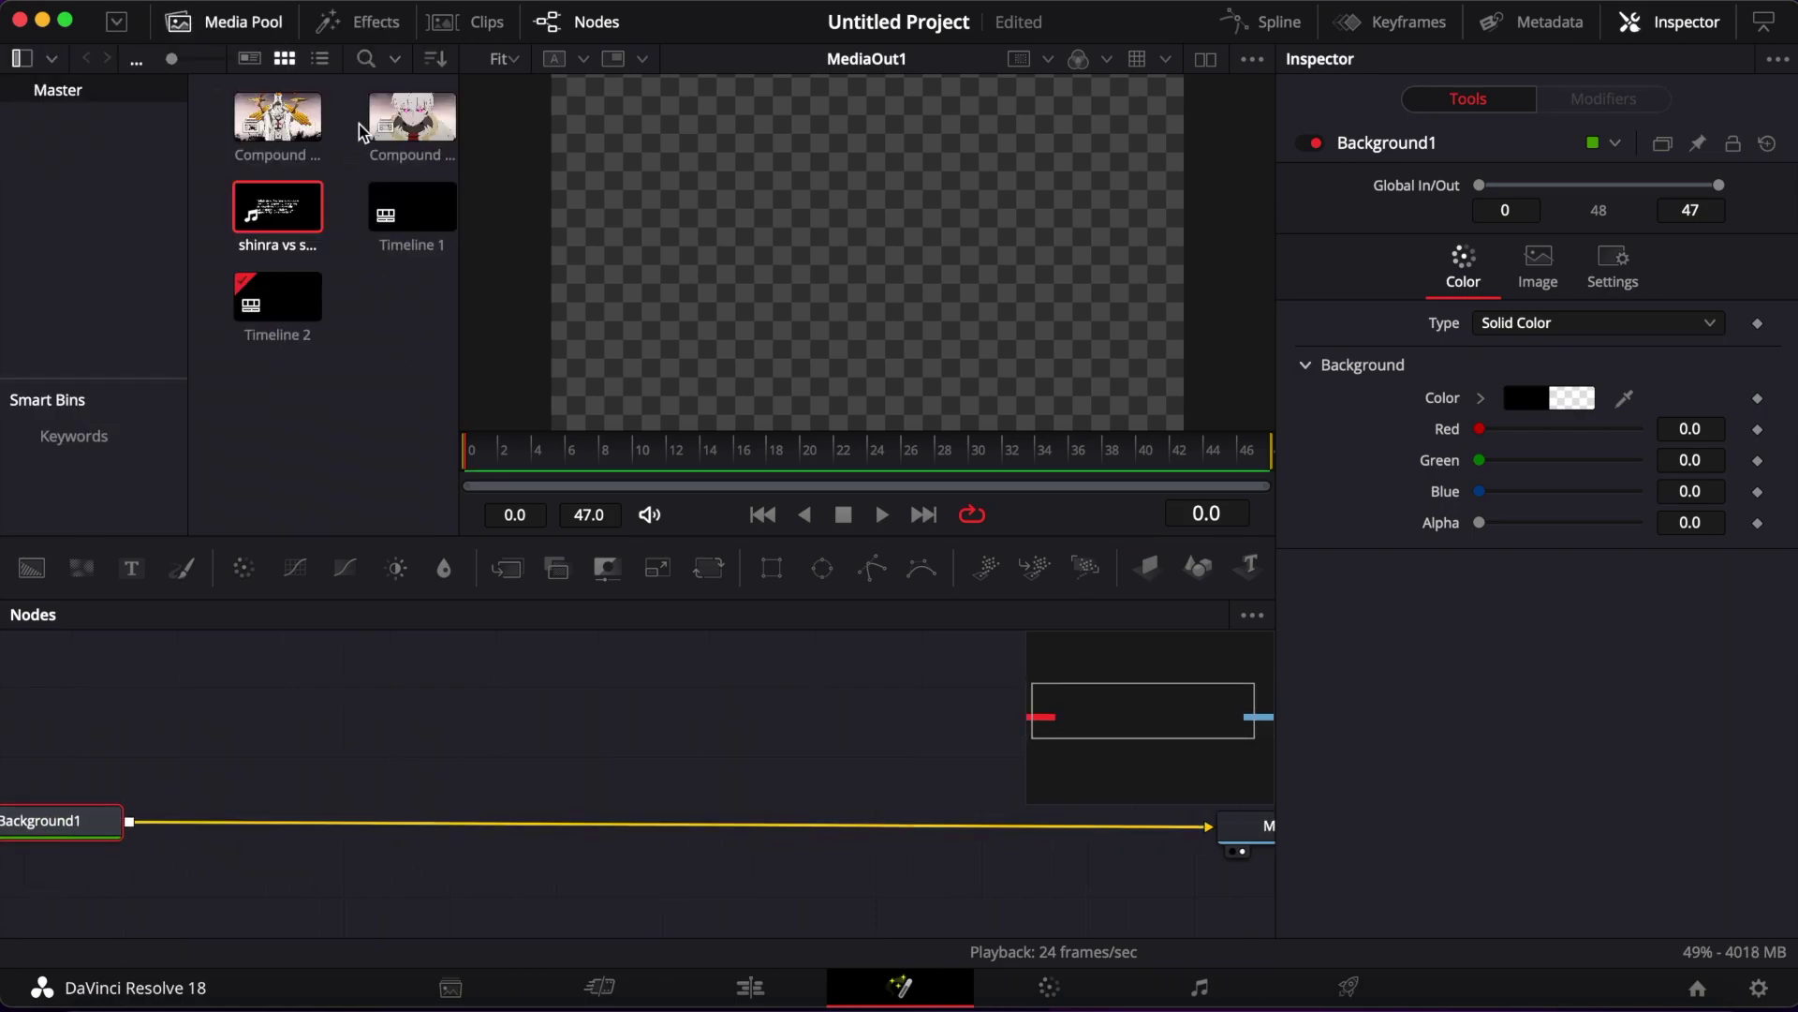
click(419, 138)
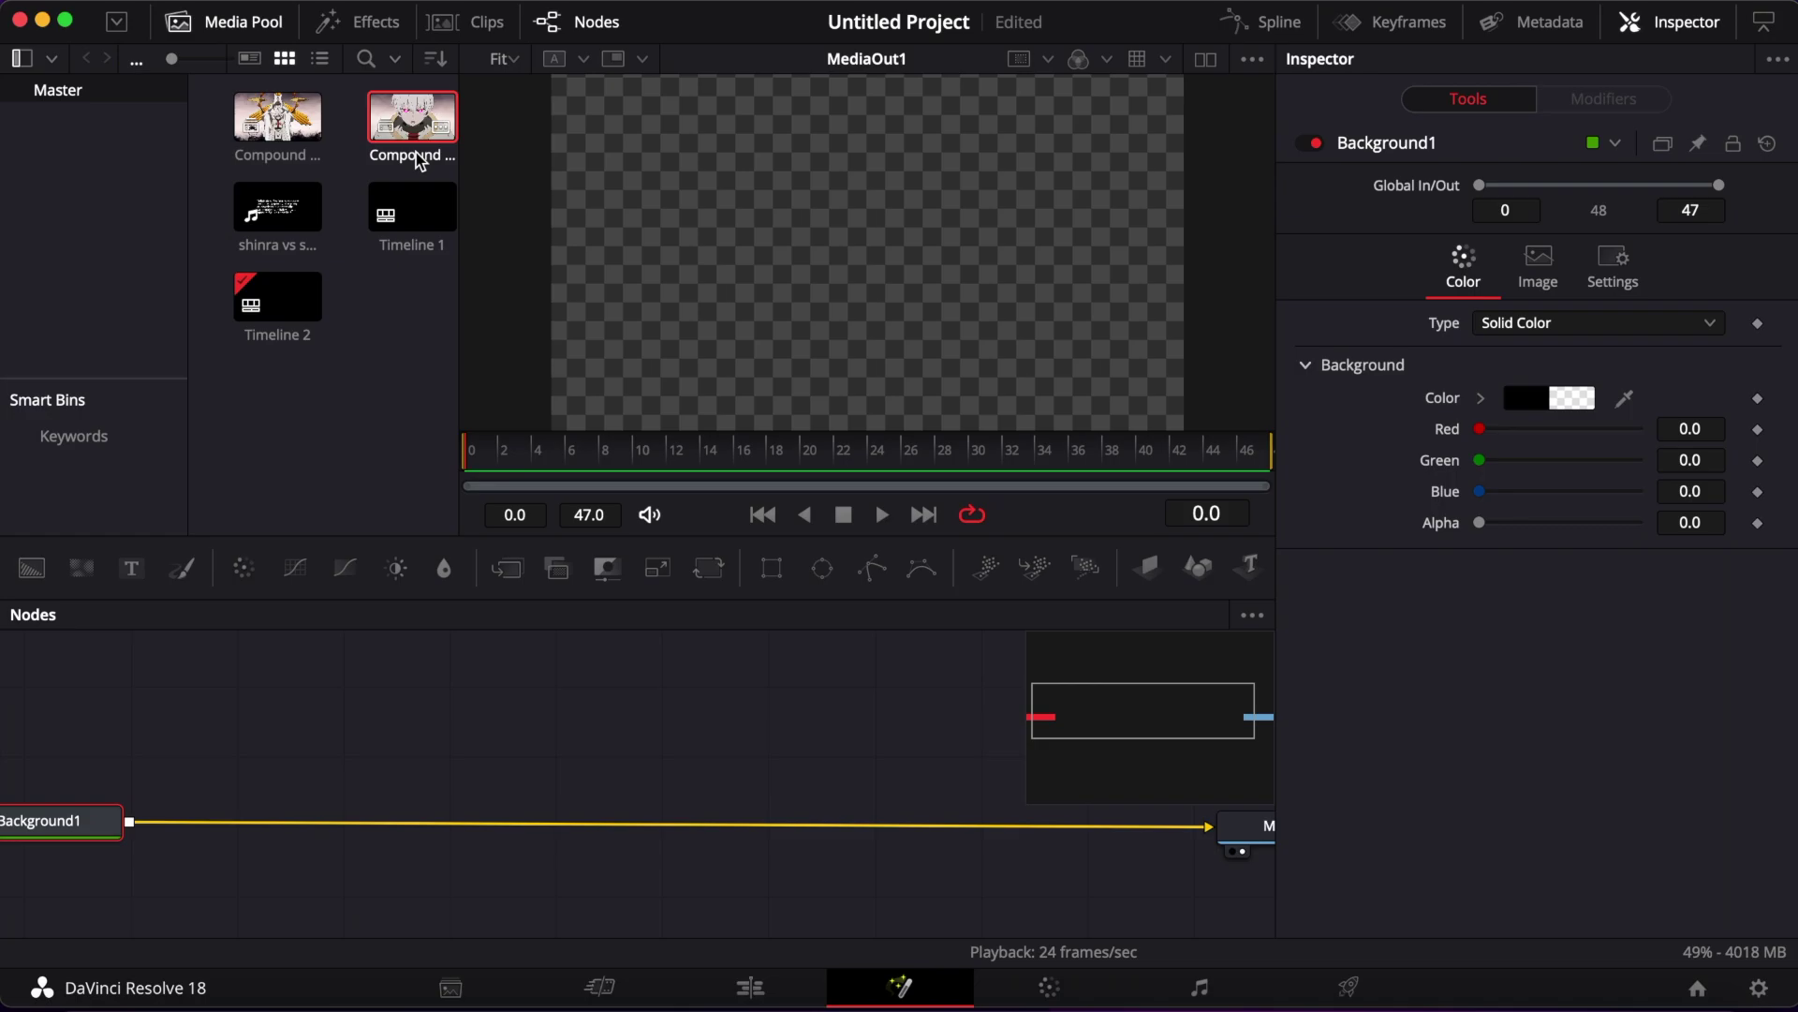
drag(277, 123, 457, 696)
drag(278, 120, 457, 721)
drag(264, 832, 86, 824)
scroll(607, 727, up, 2)
drag(727, 768, 161, 873)
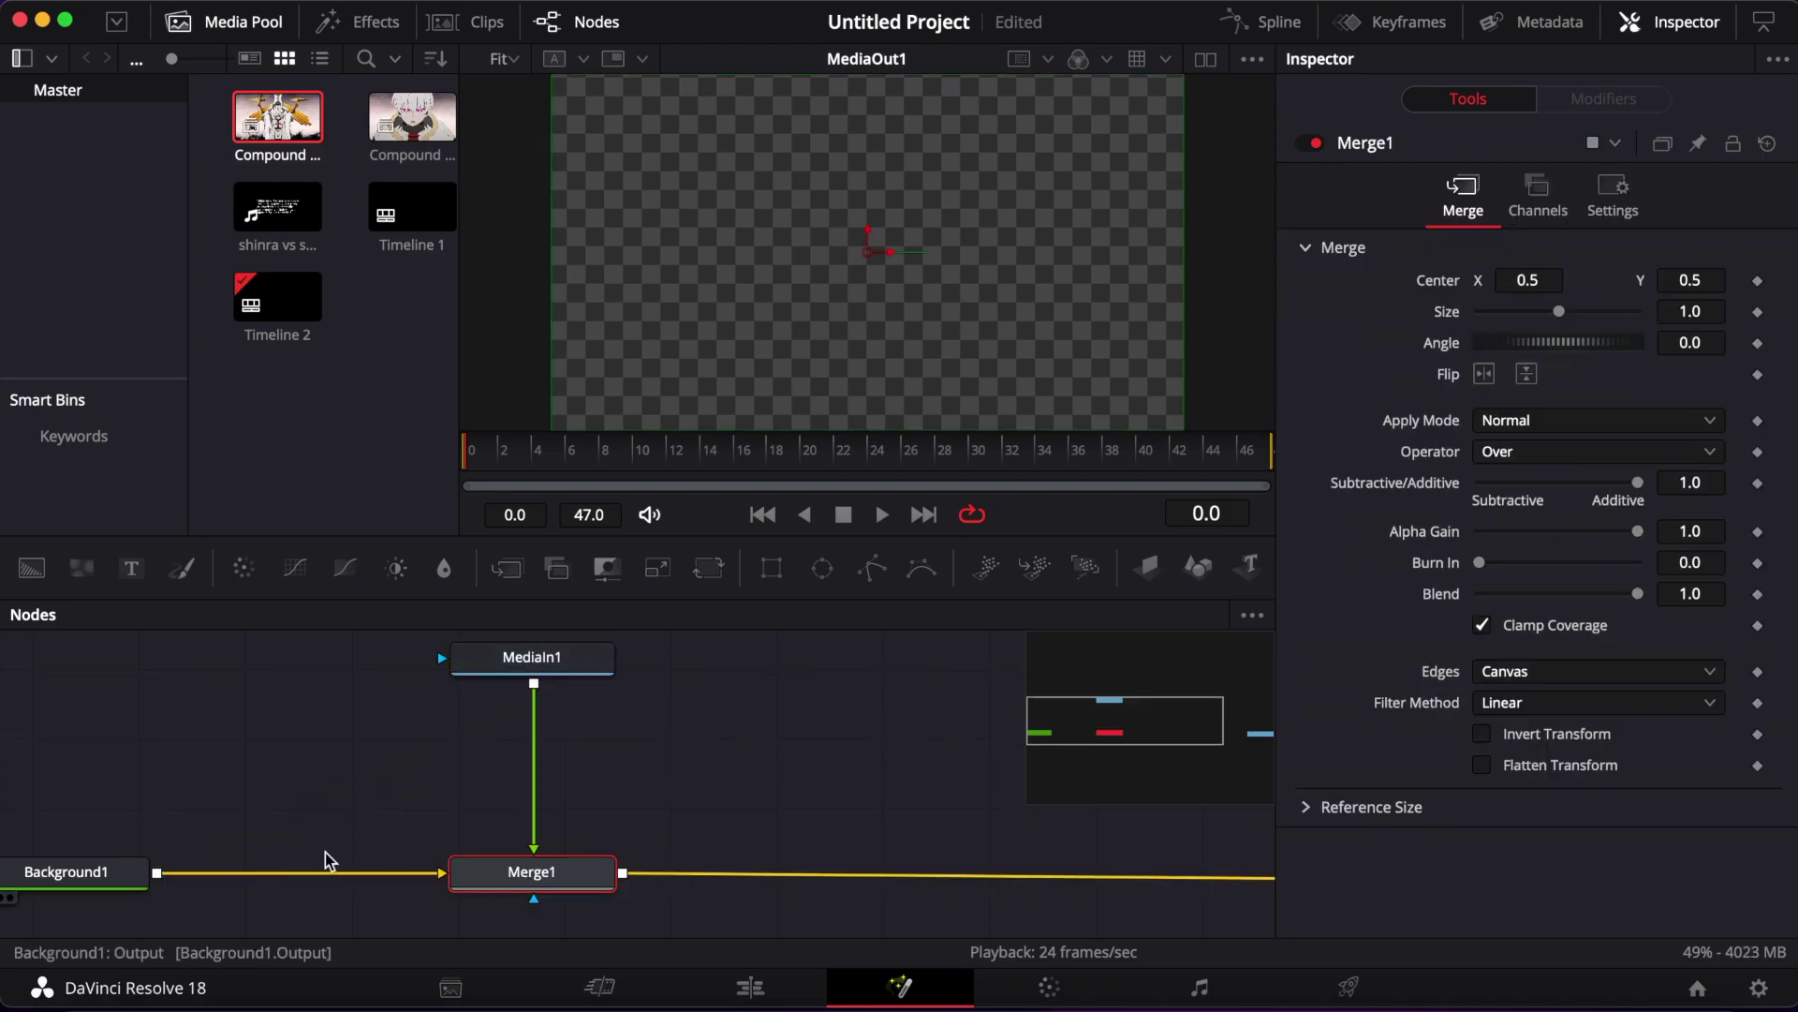
Move the Background1 node farther away from Merge1 to space out the node graph
scroll(460, 839, up, 1)
scroll(453, 764, down, 3)
scroll(454, 764, left, 3)
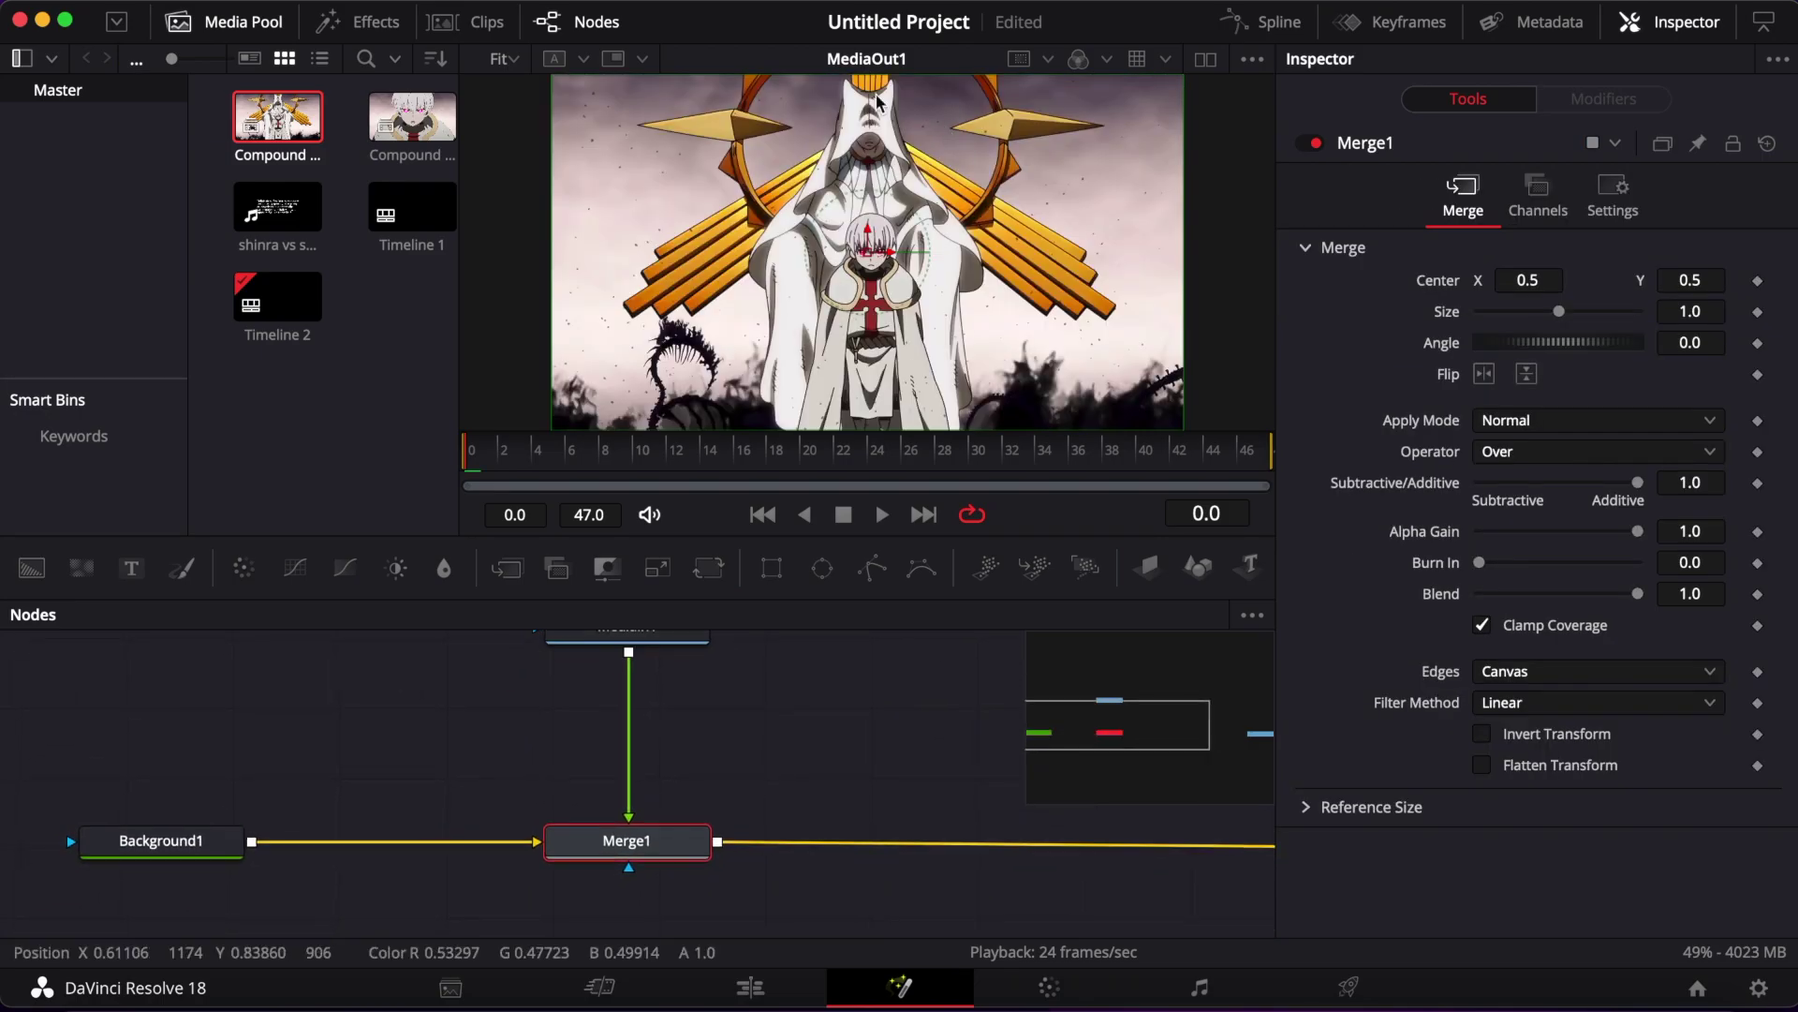
drag(233, 843, 184, 843)
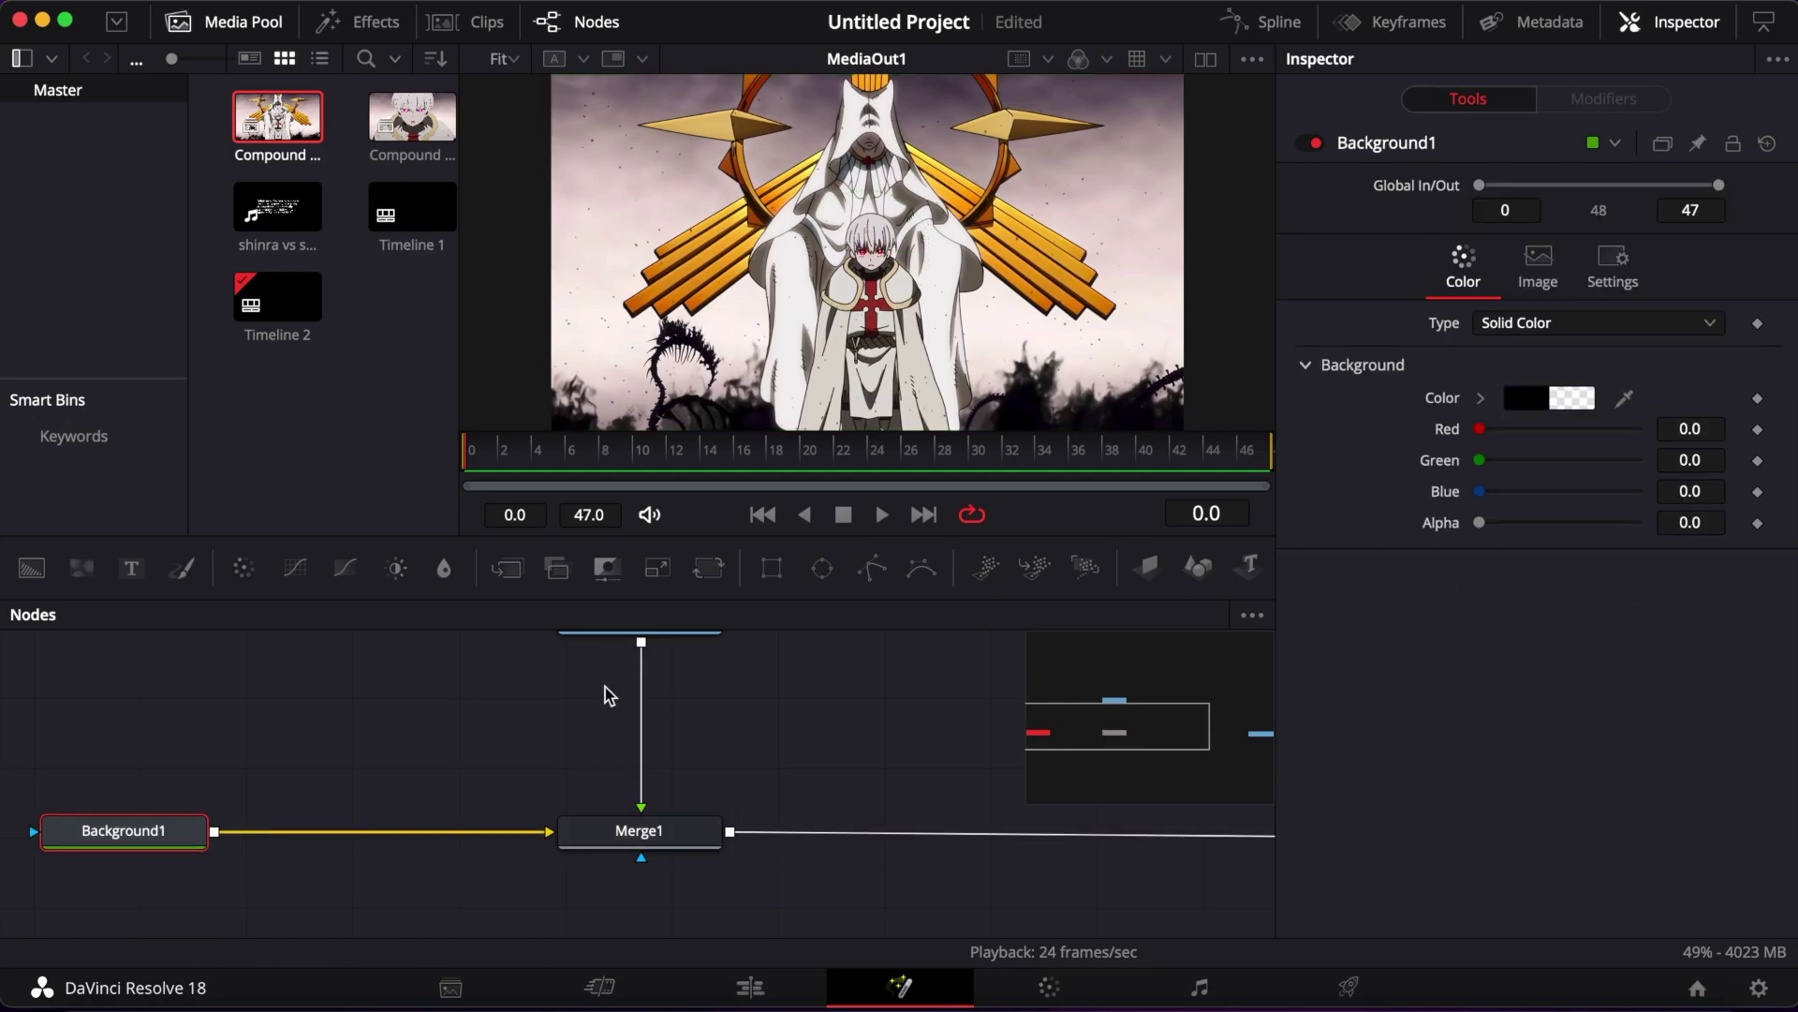
Bring Compound Clip 2 into the node graph and merge it over the output of Merge1
scroll(607, 686, up, 2)
scroll(695, 783, right, 2)
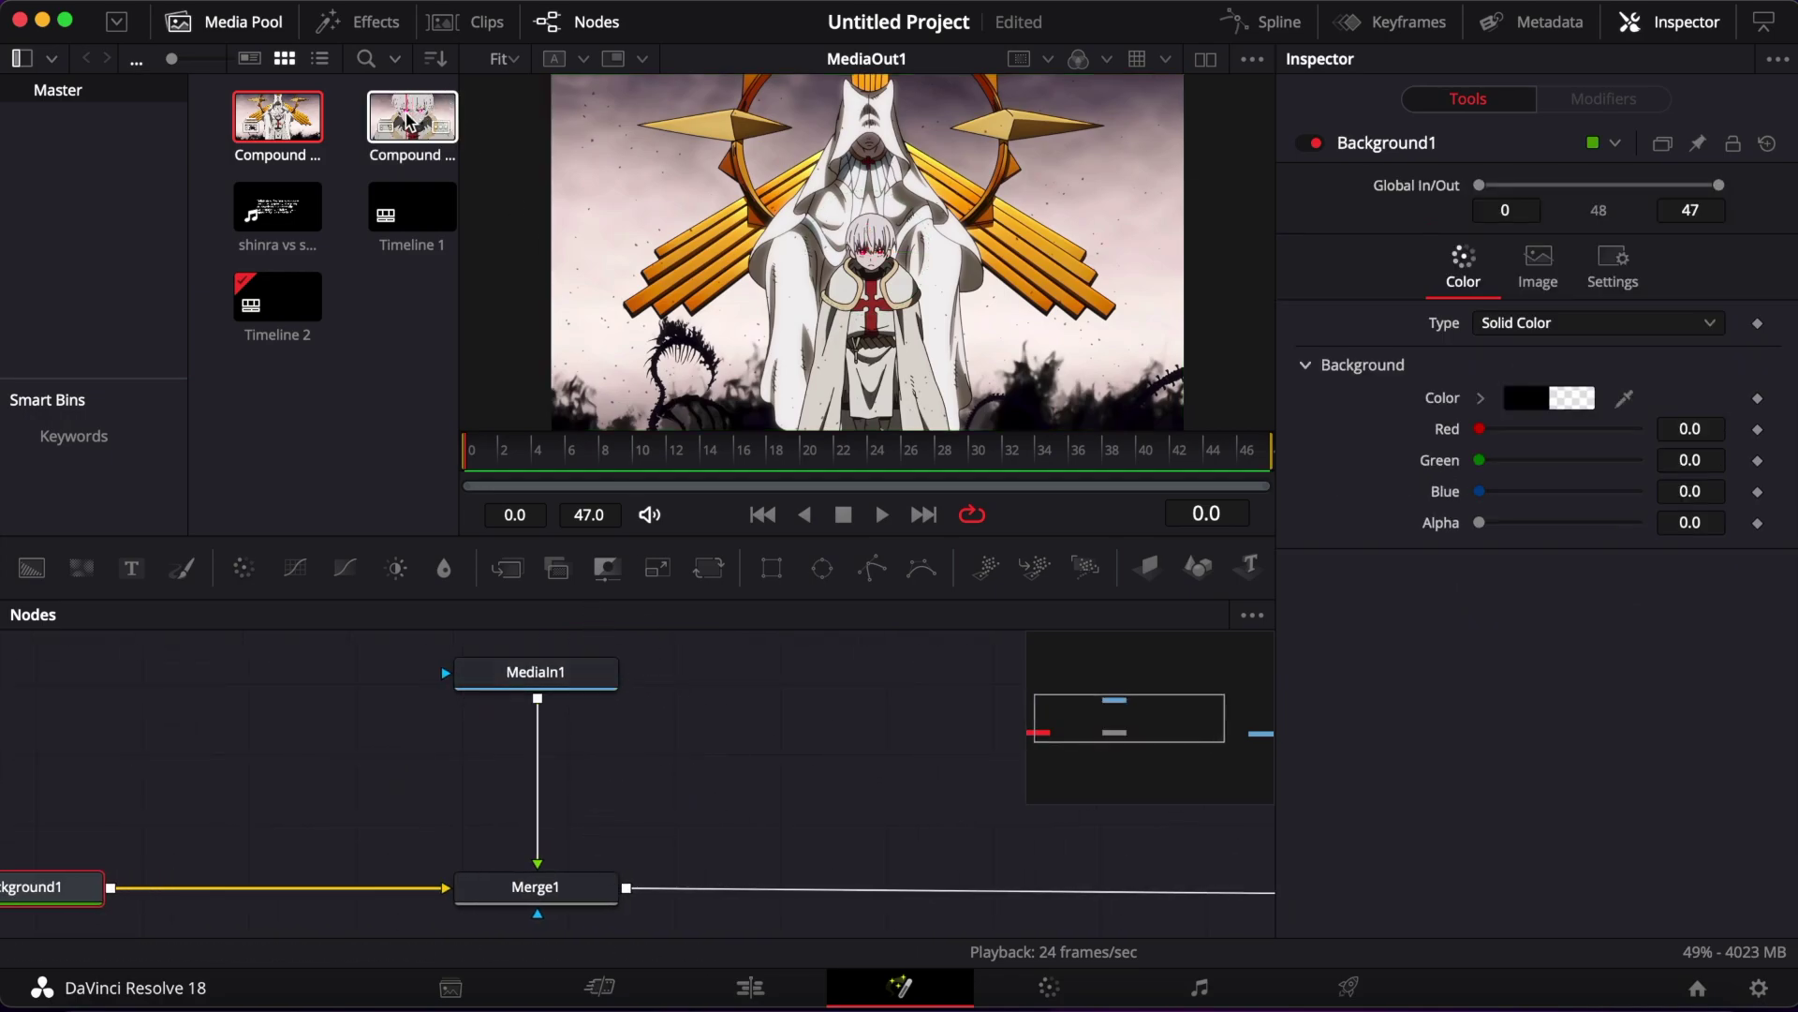
drag(408, 120, 964, 675)
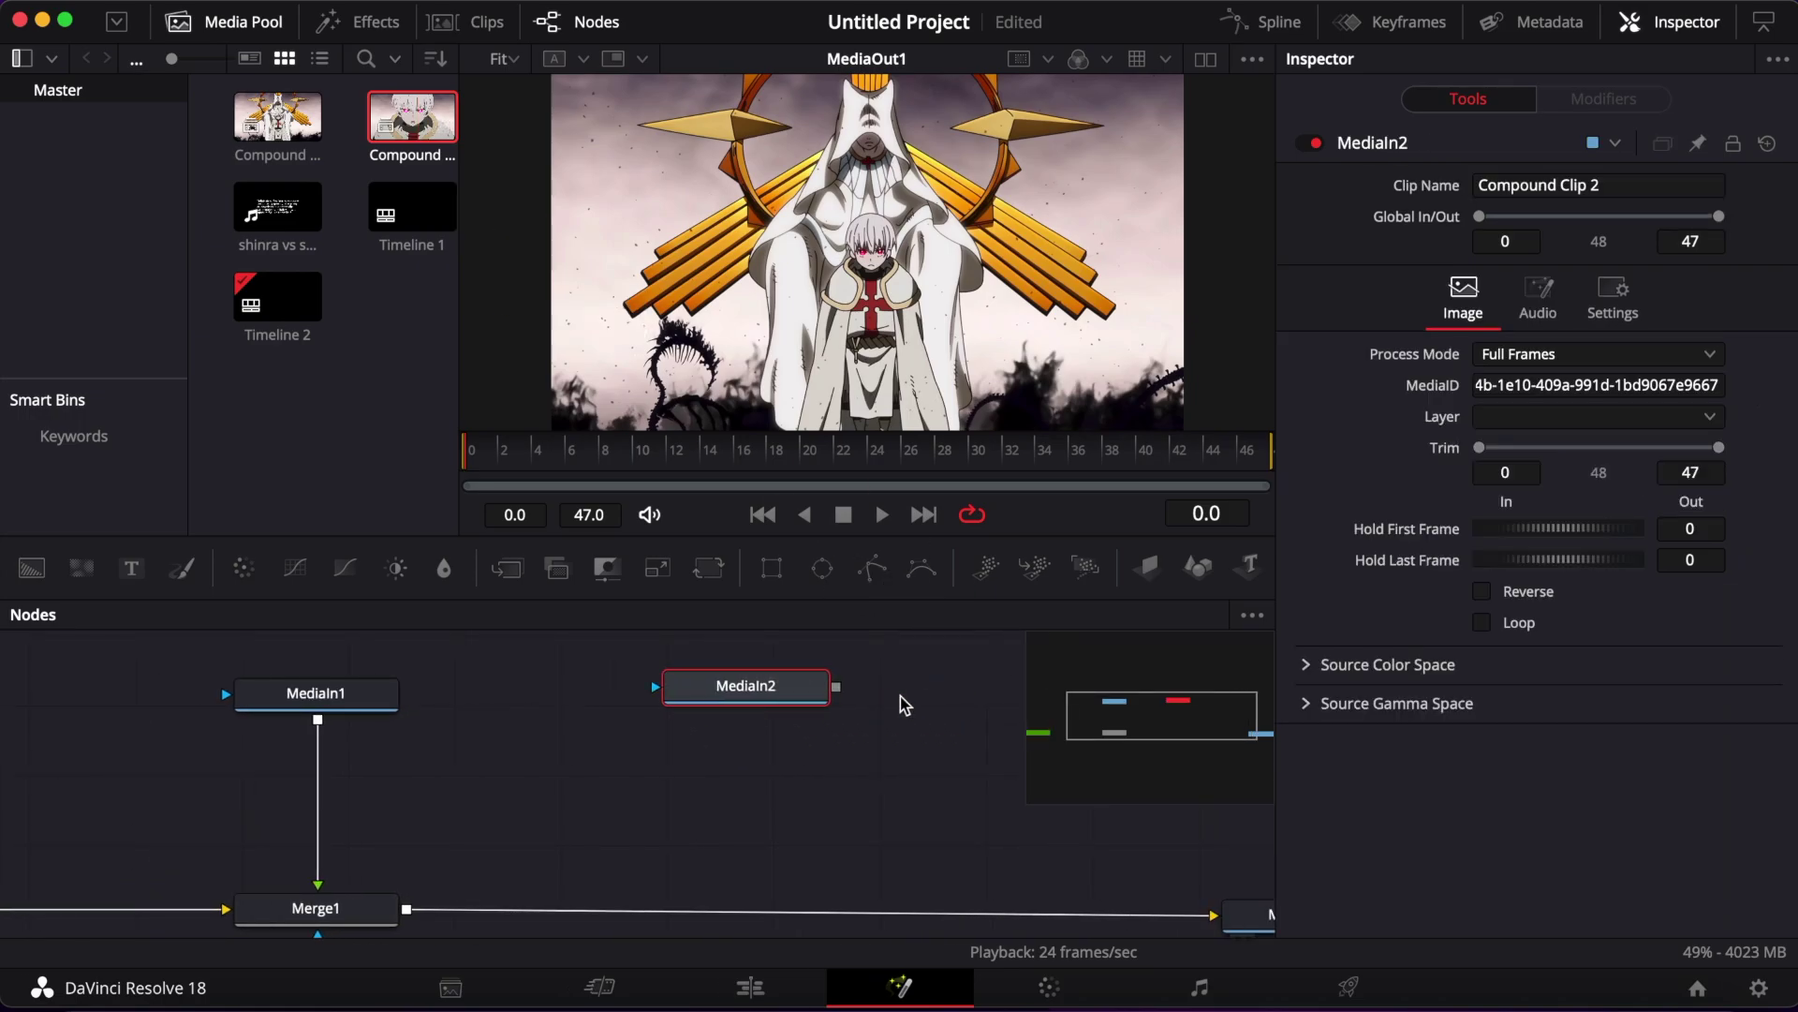
drag(836, 686, 406, 907)
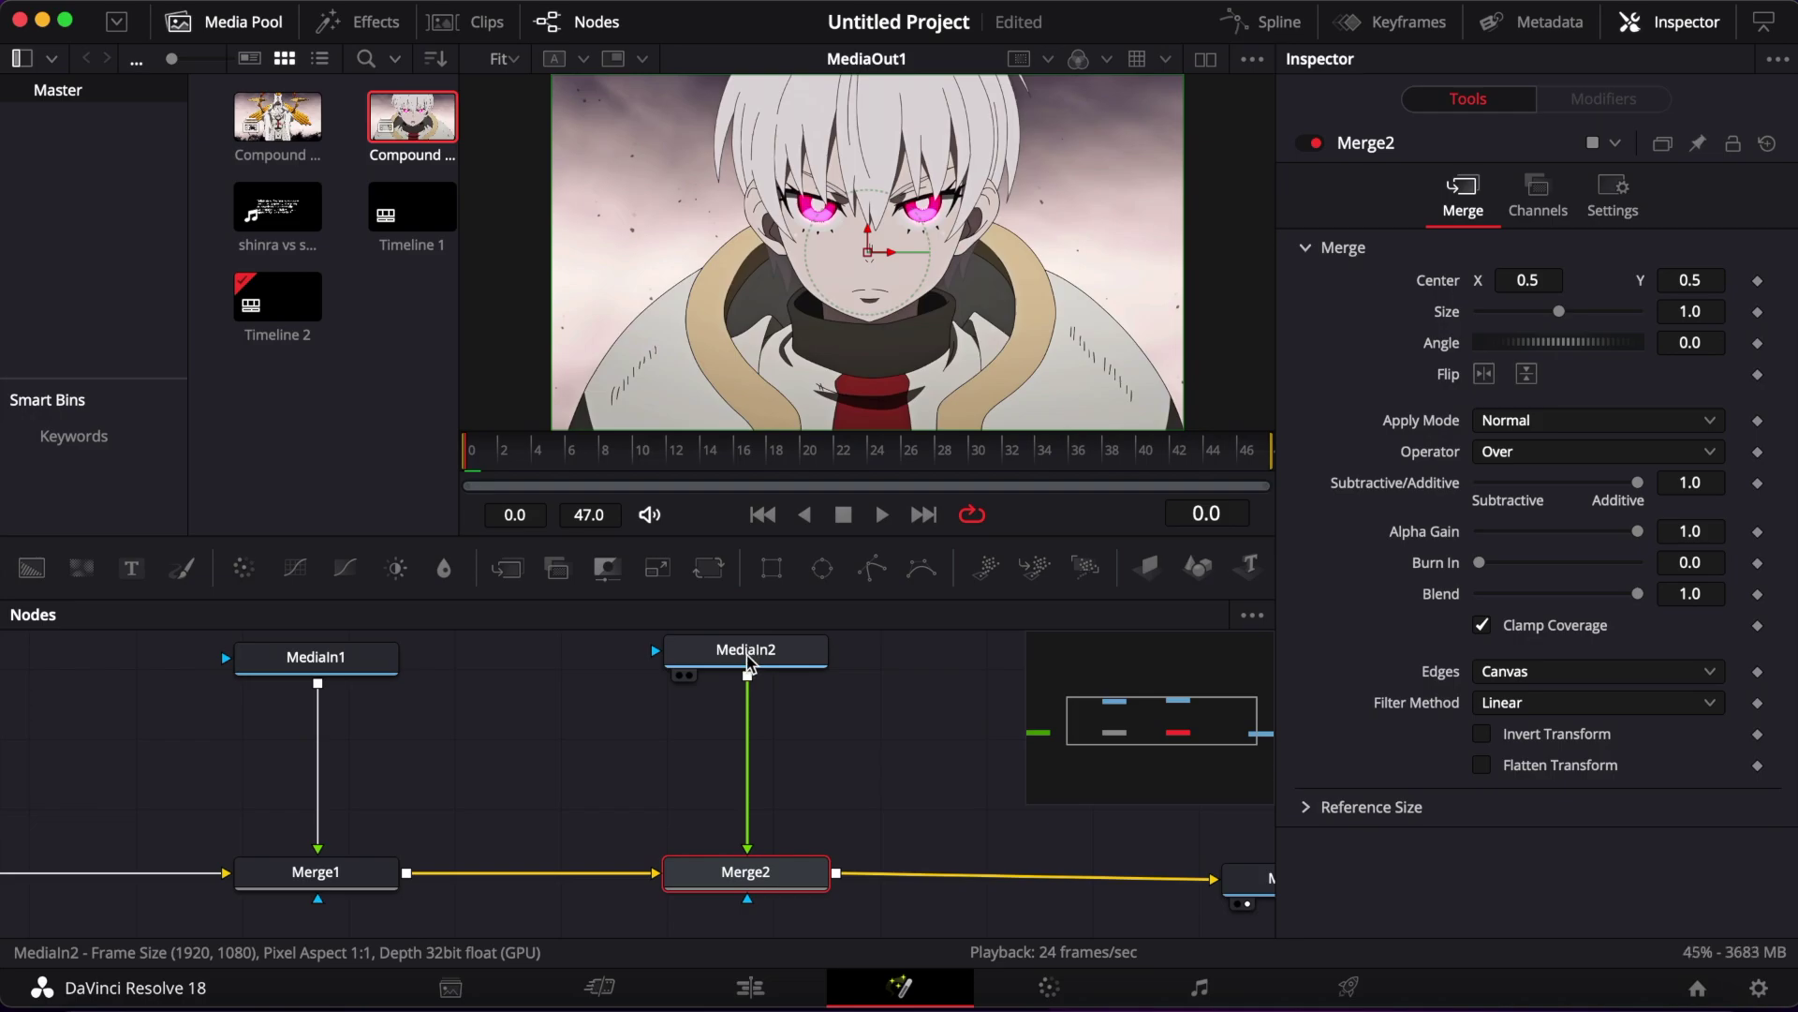
Move the MediaOut1 node farther away from Merge2 to make room between them
click(750, 662)
scroll(750, 662, up, 2)
scroll(903, 803, right, 5)
scroll(903, 803, down, 2)
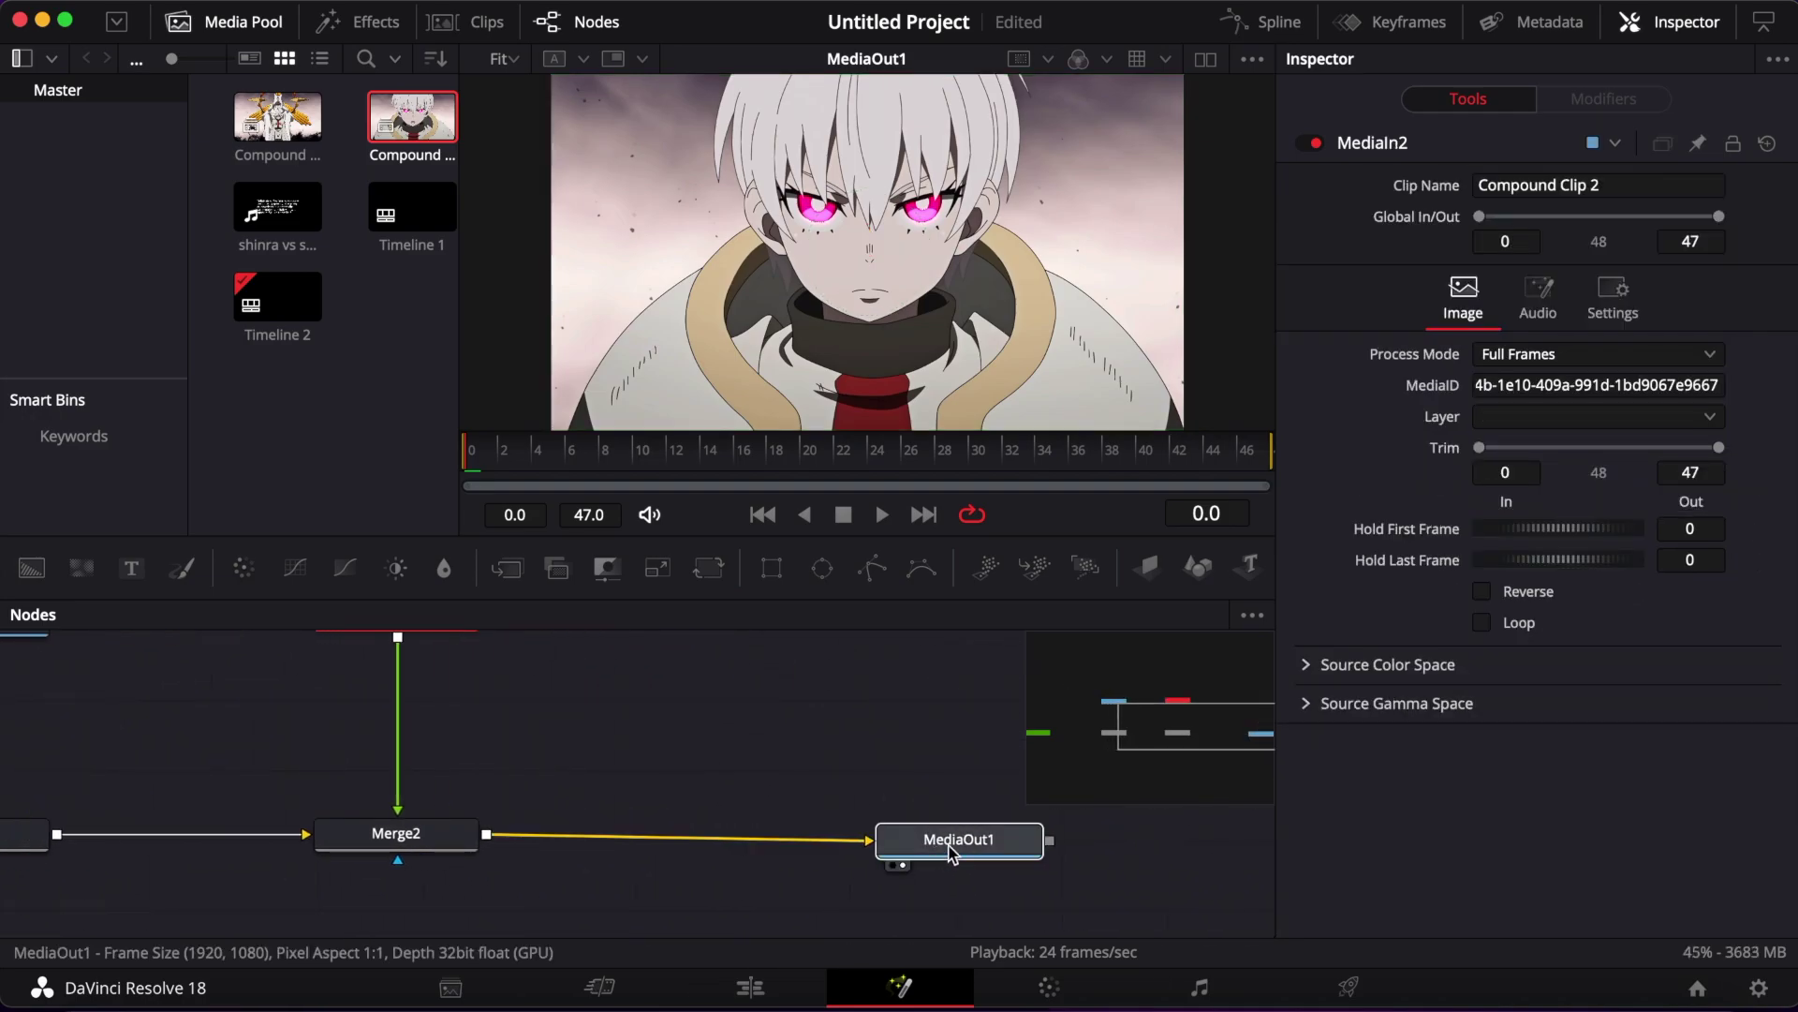
drag(949, 851, 1105, 837)
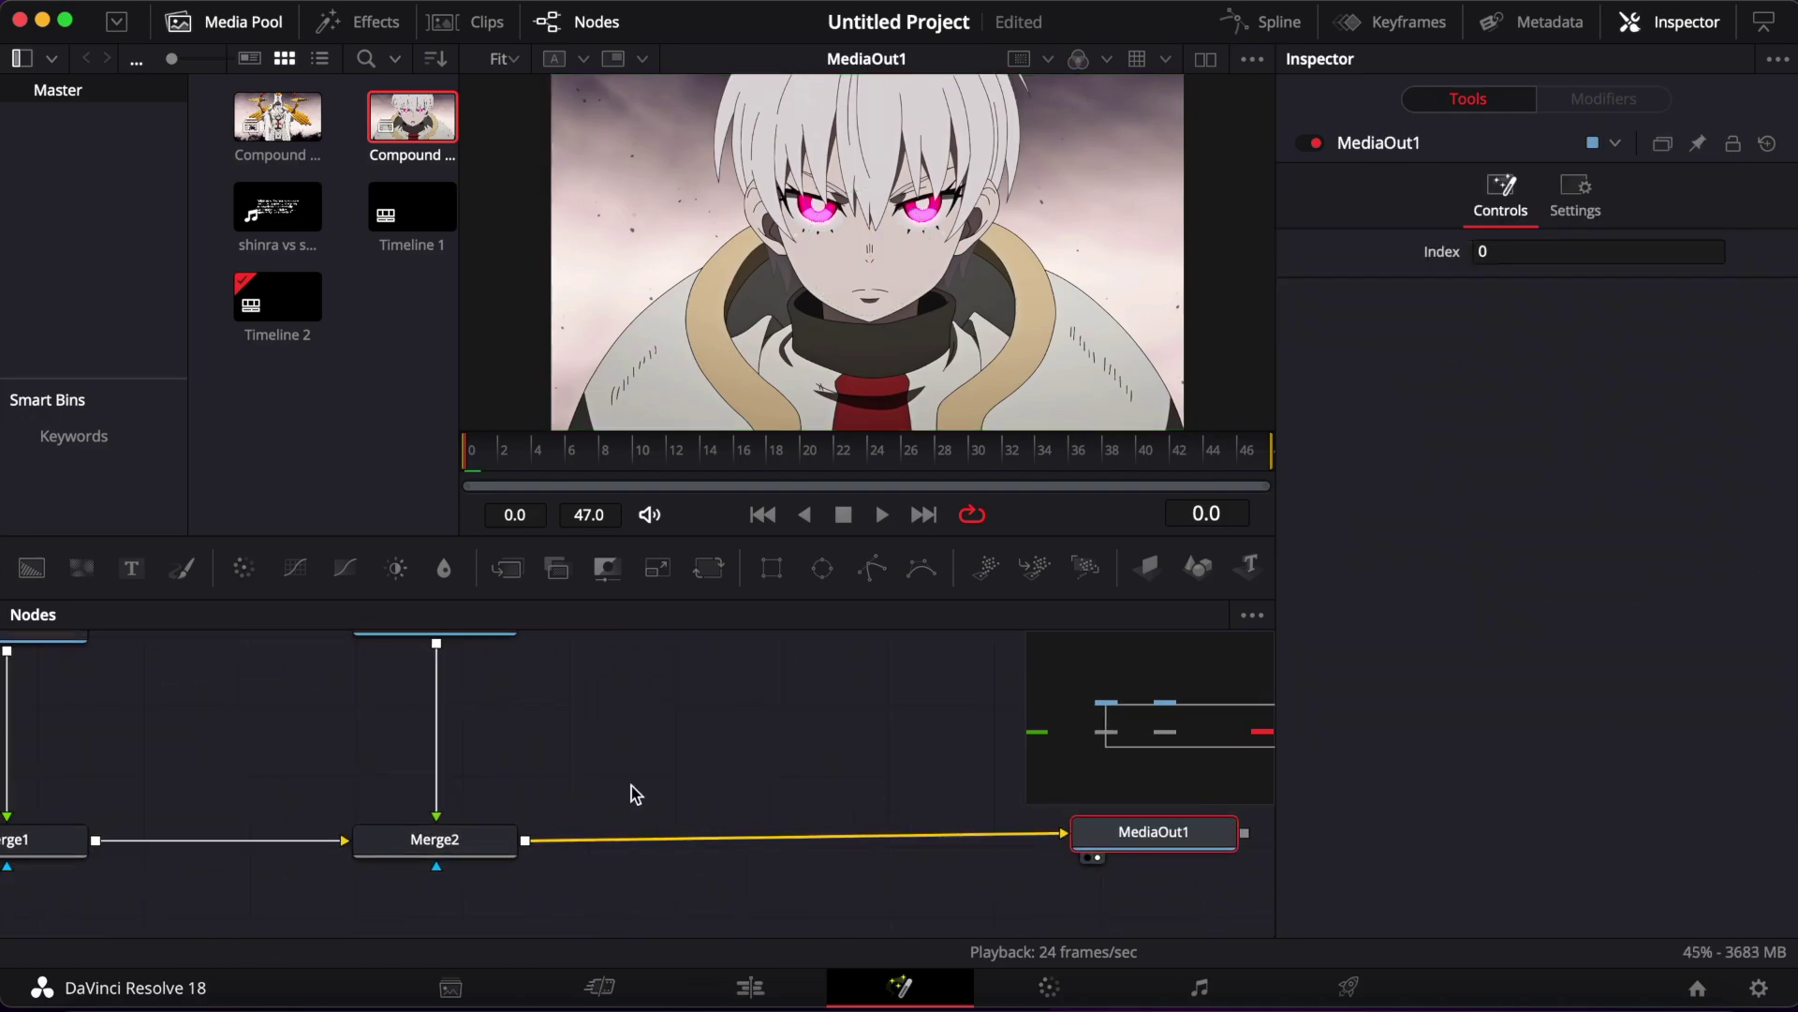
Insert a Transform node between MediaIn2 and Merge2 and space it slightly away from MediaIn2
scroll(636, 794, up, 2)
scroll(636, 794, left, 5)
scroll(755, 804, right, 10)
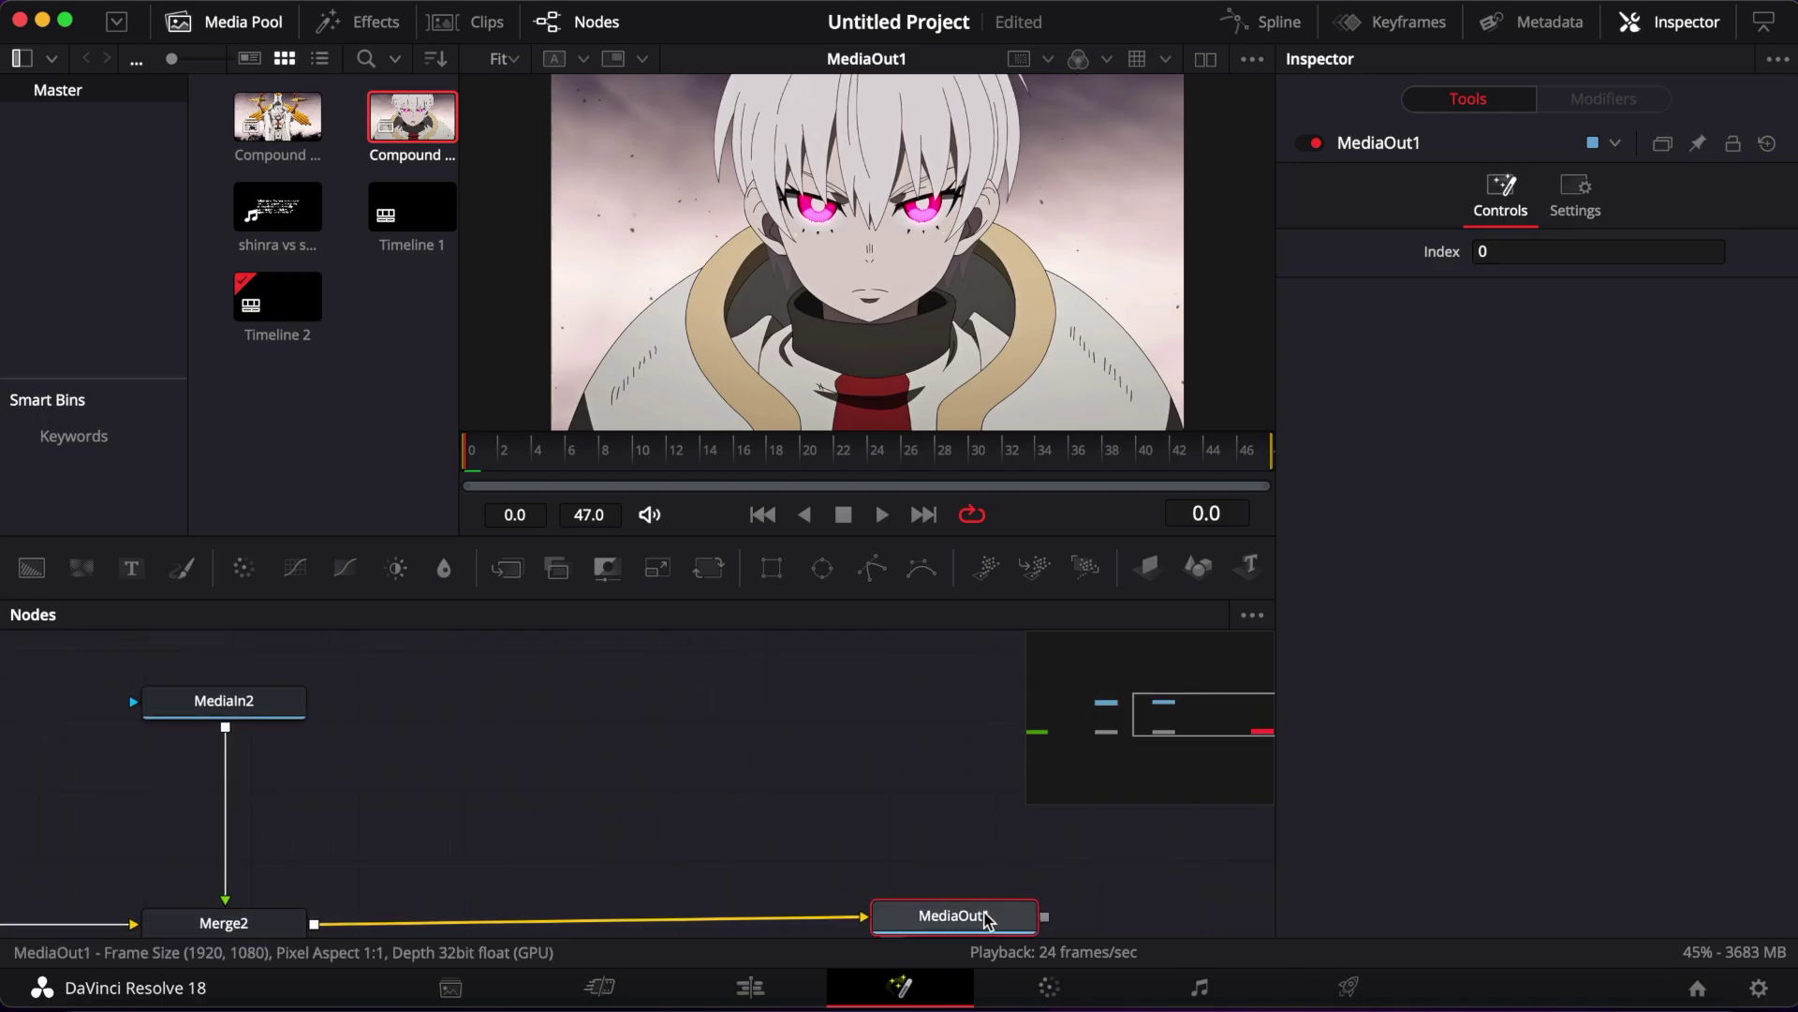
scroll(985, 920, left, 3)
click(409, 702)
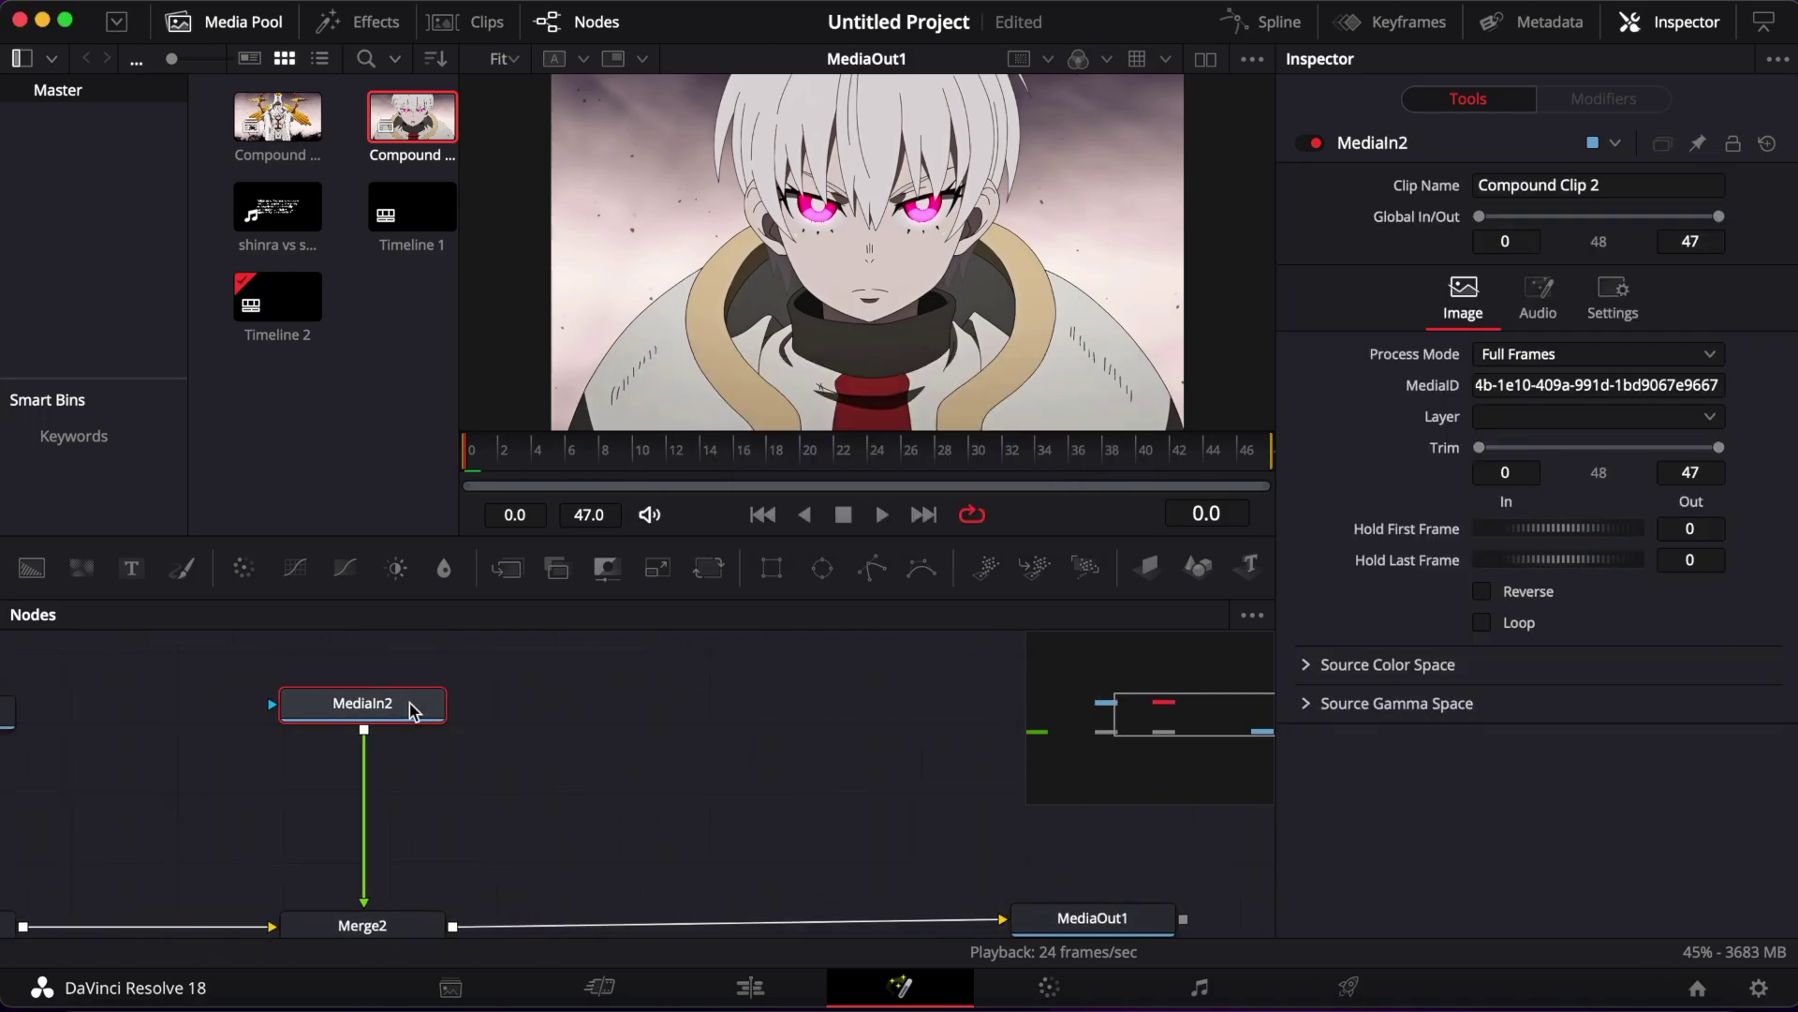
scroll(474, 694, left, 7)
click(692, 574)
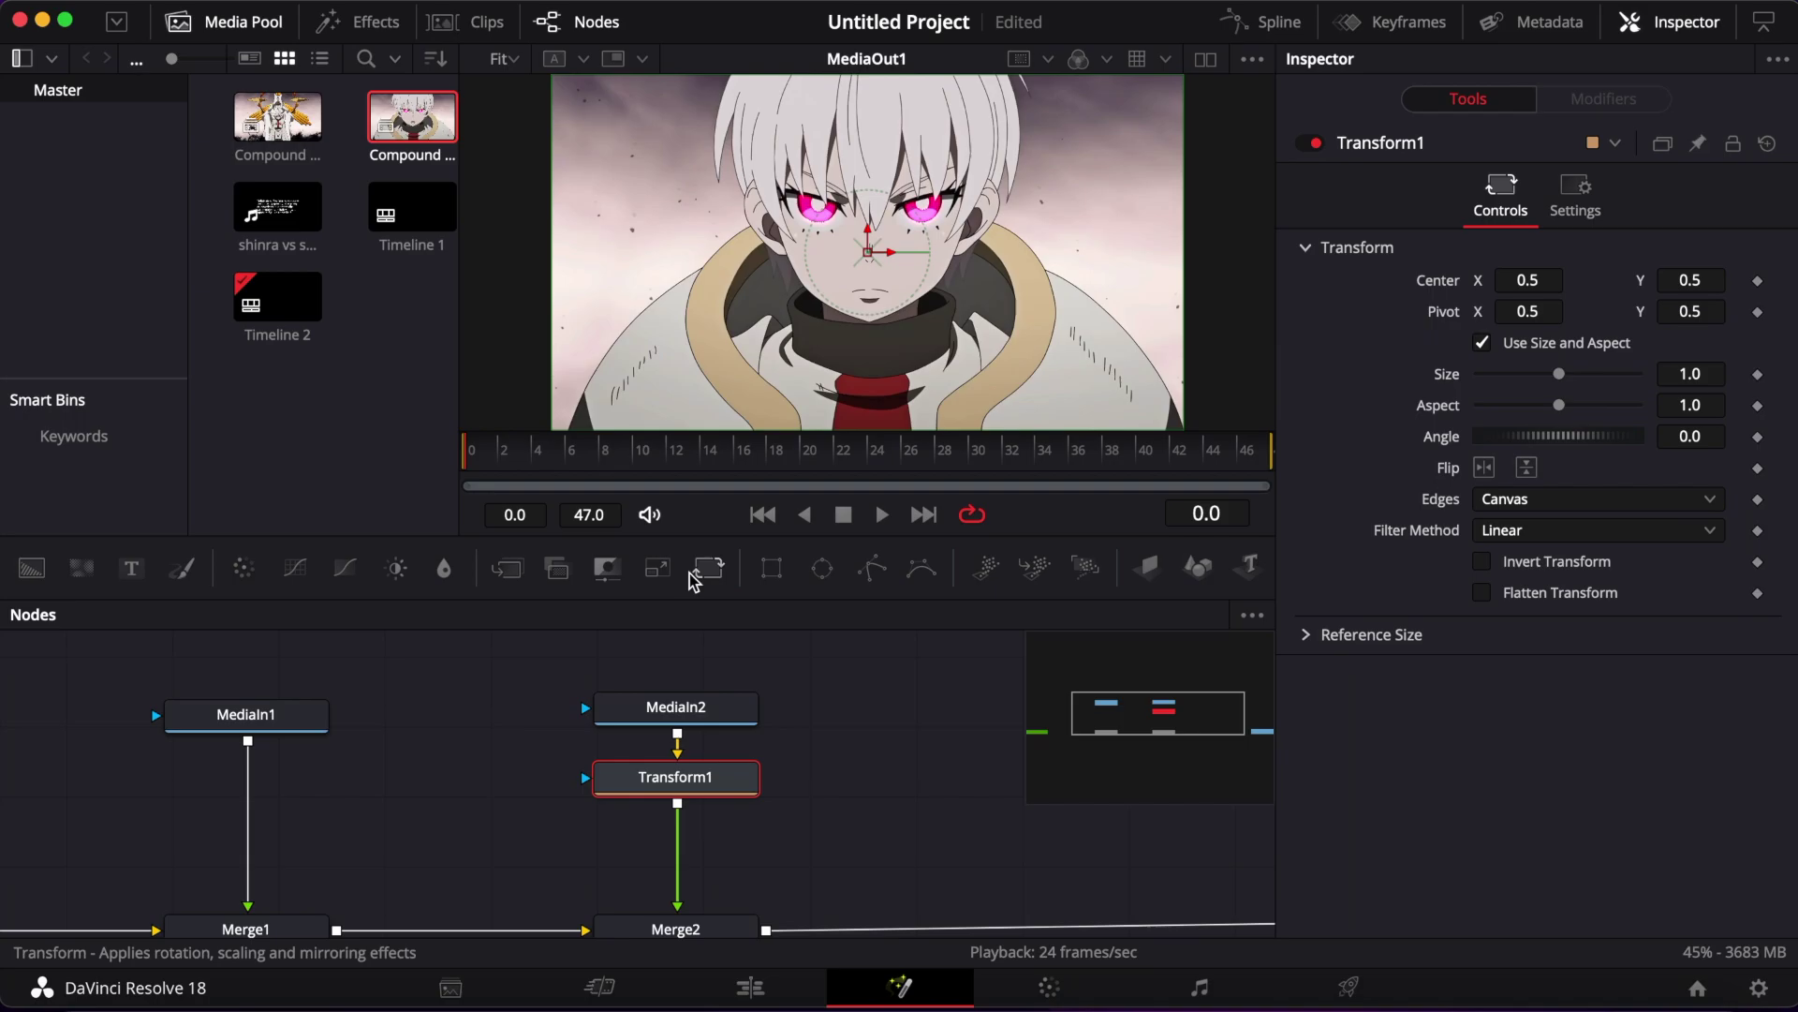
mouse_move(735, 796)
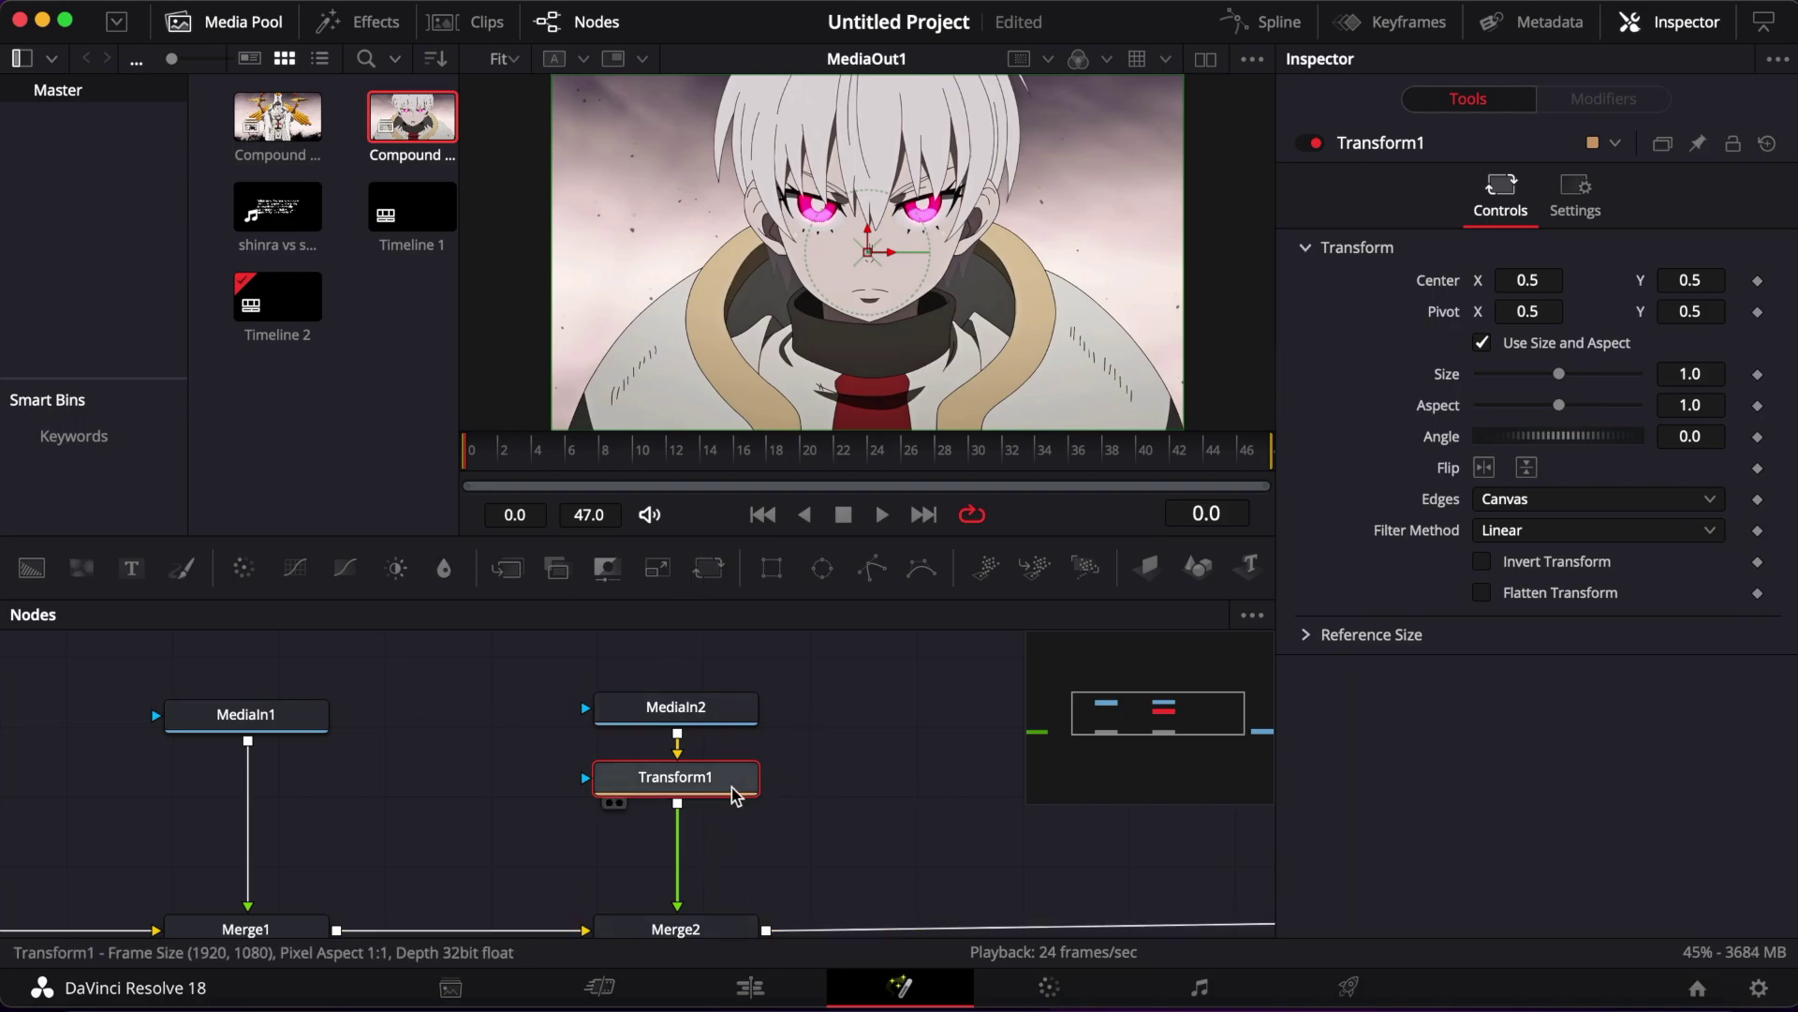
drag(735, 796, 735, 811)
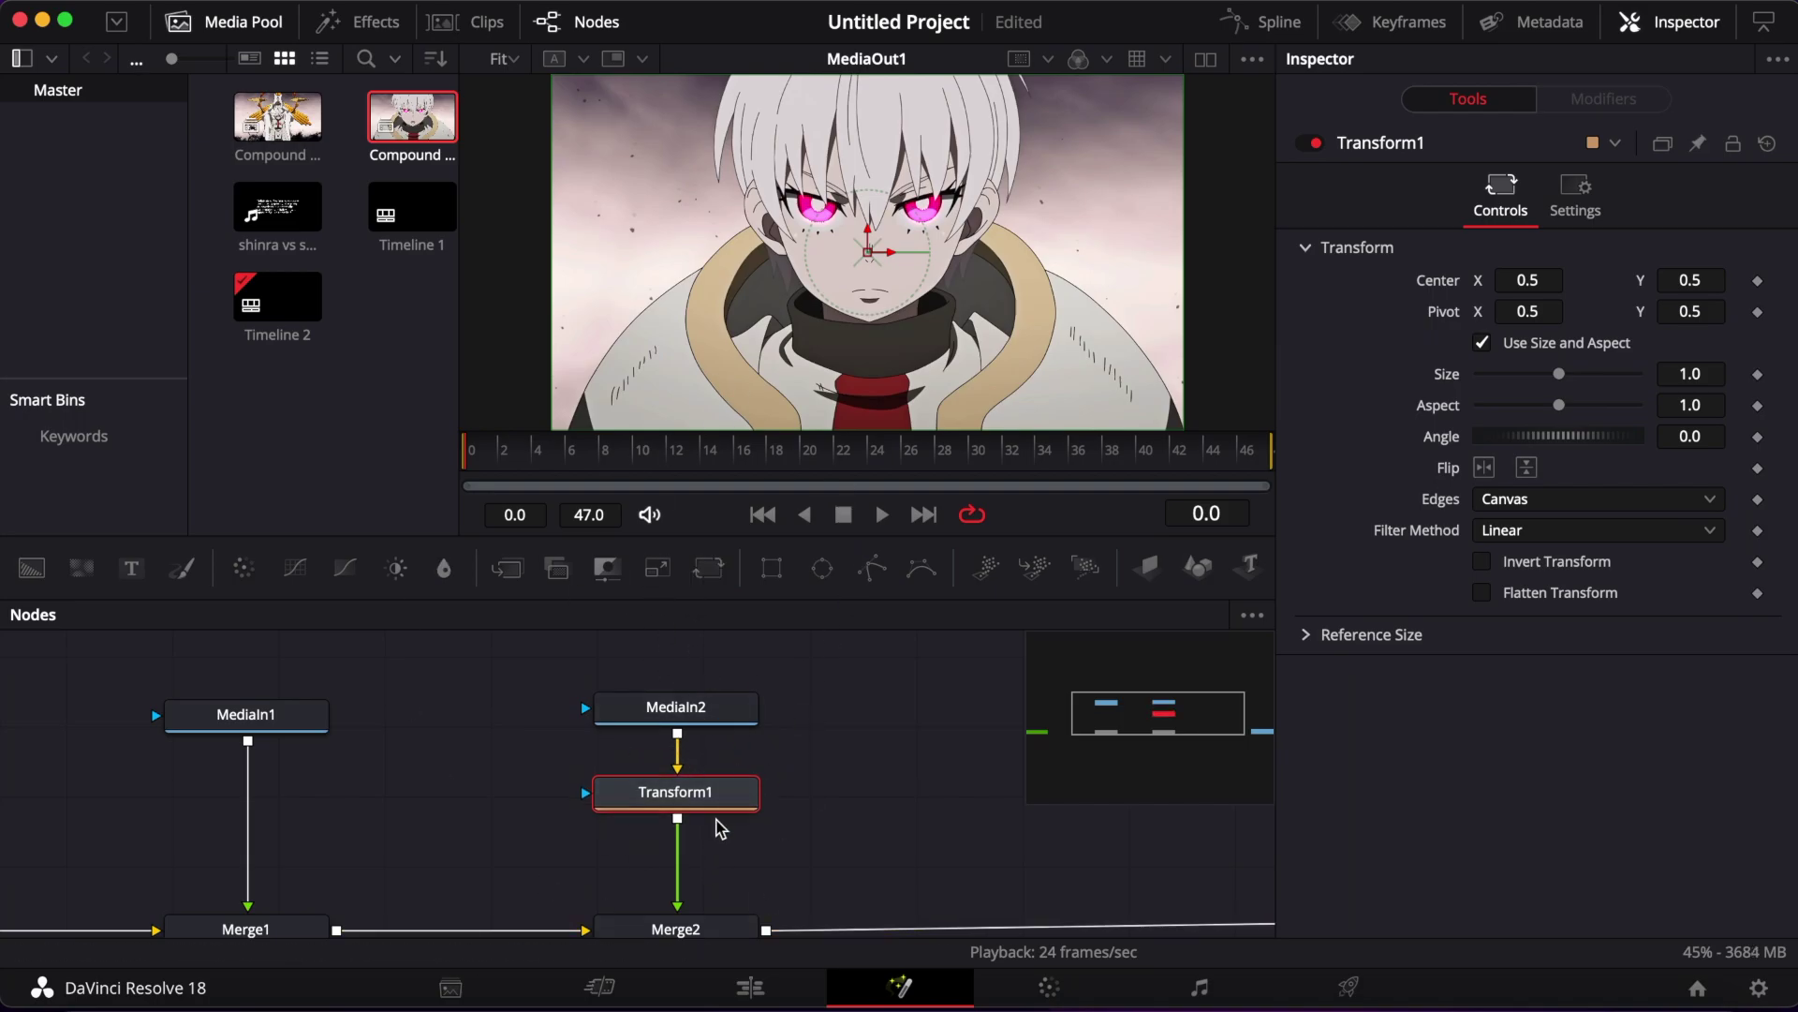
click(705, 709)
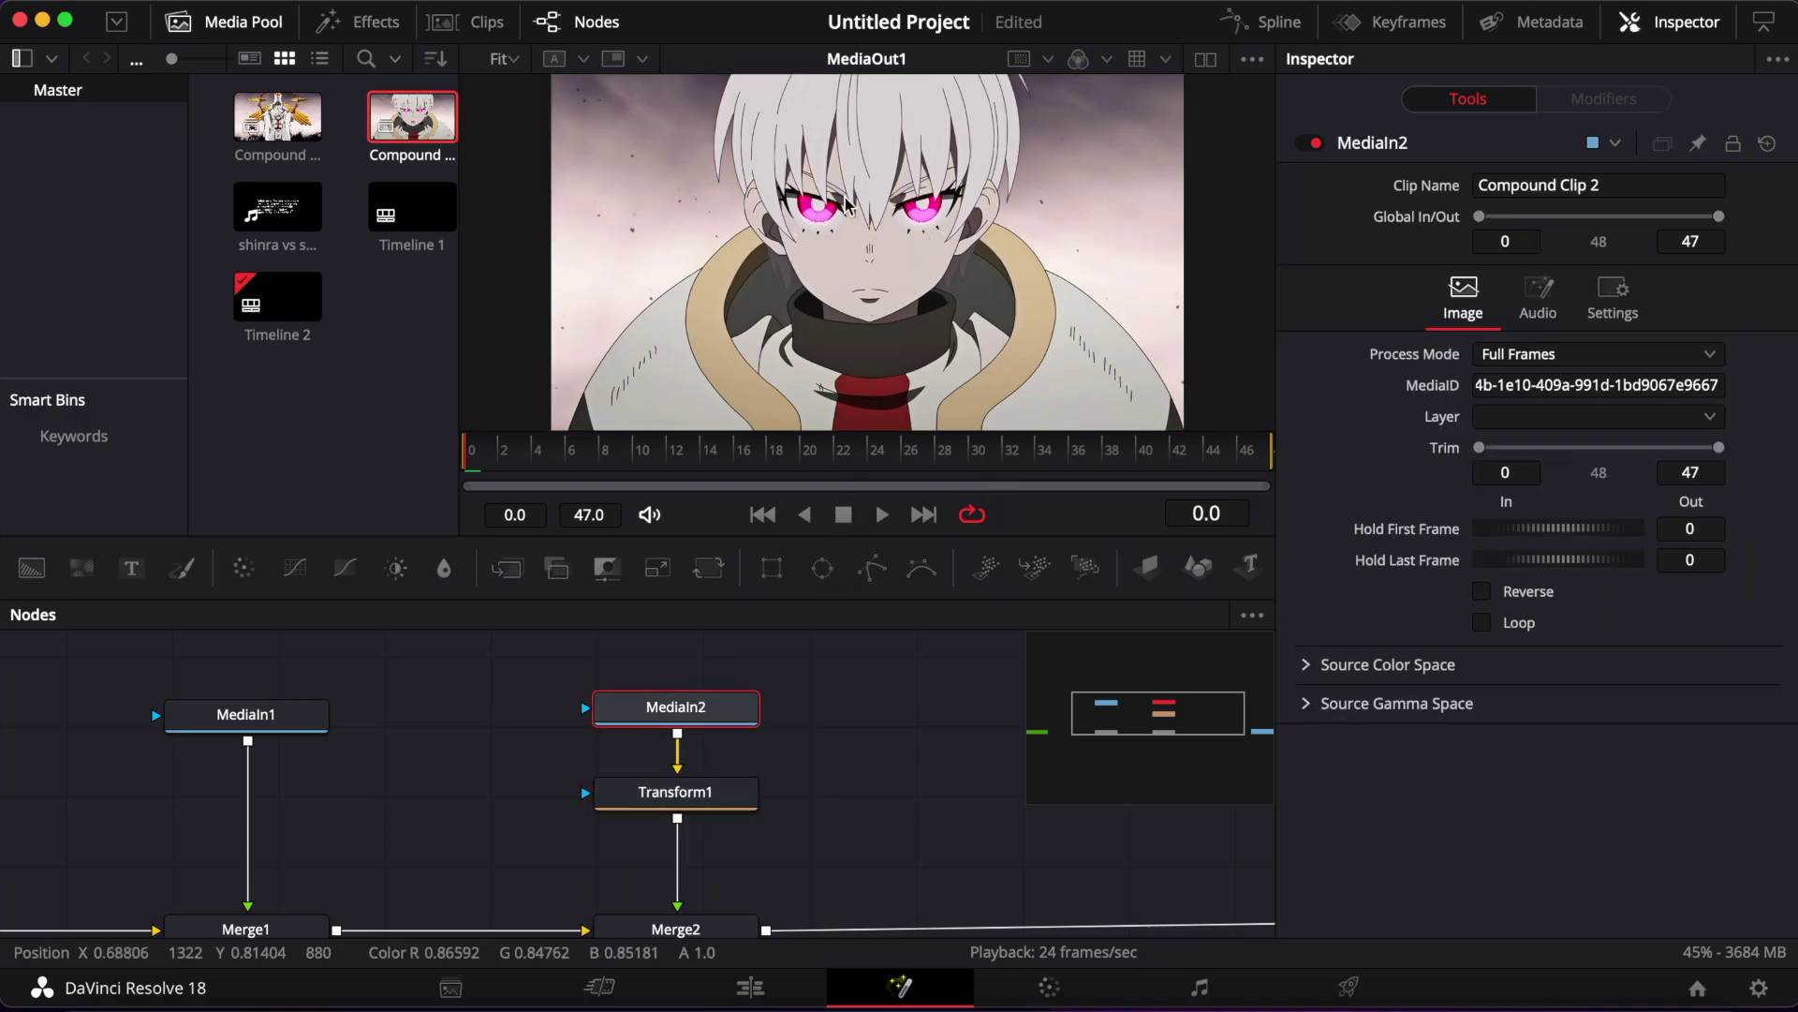
click(245, 717)
click(676, 793)
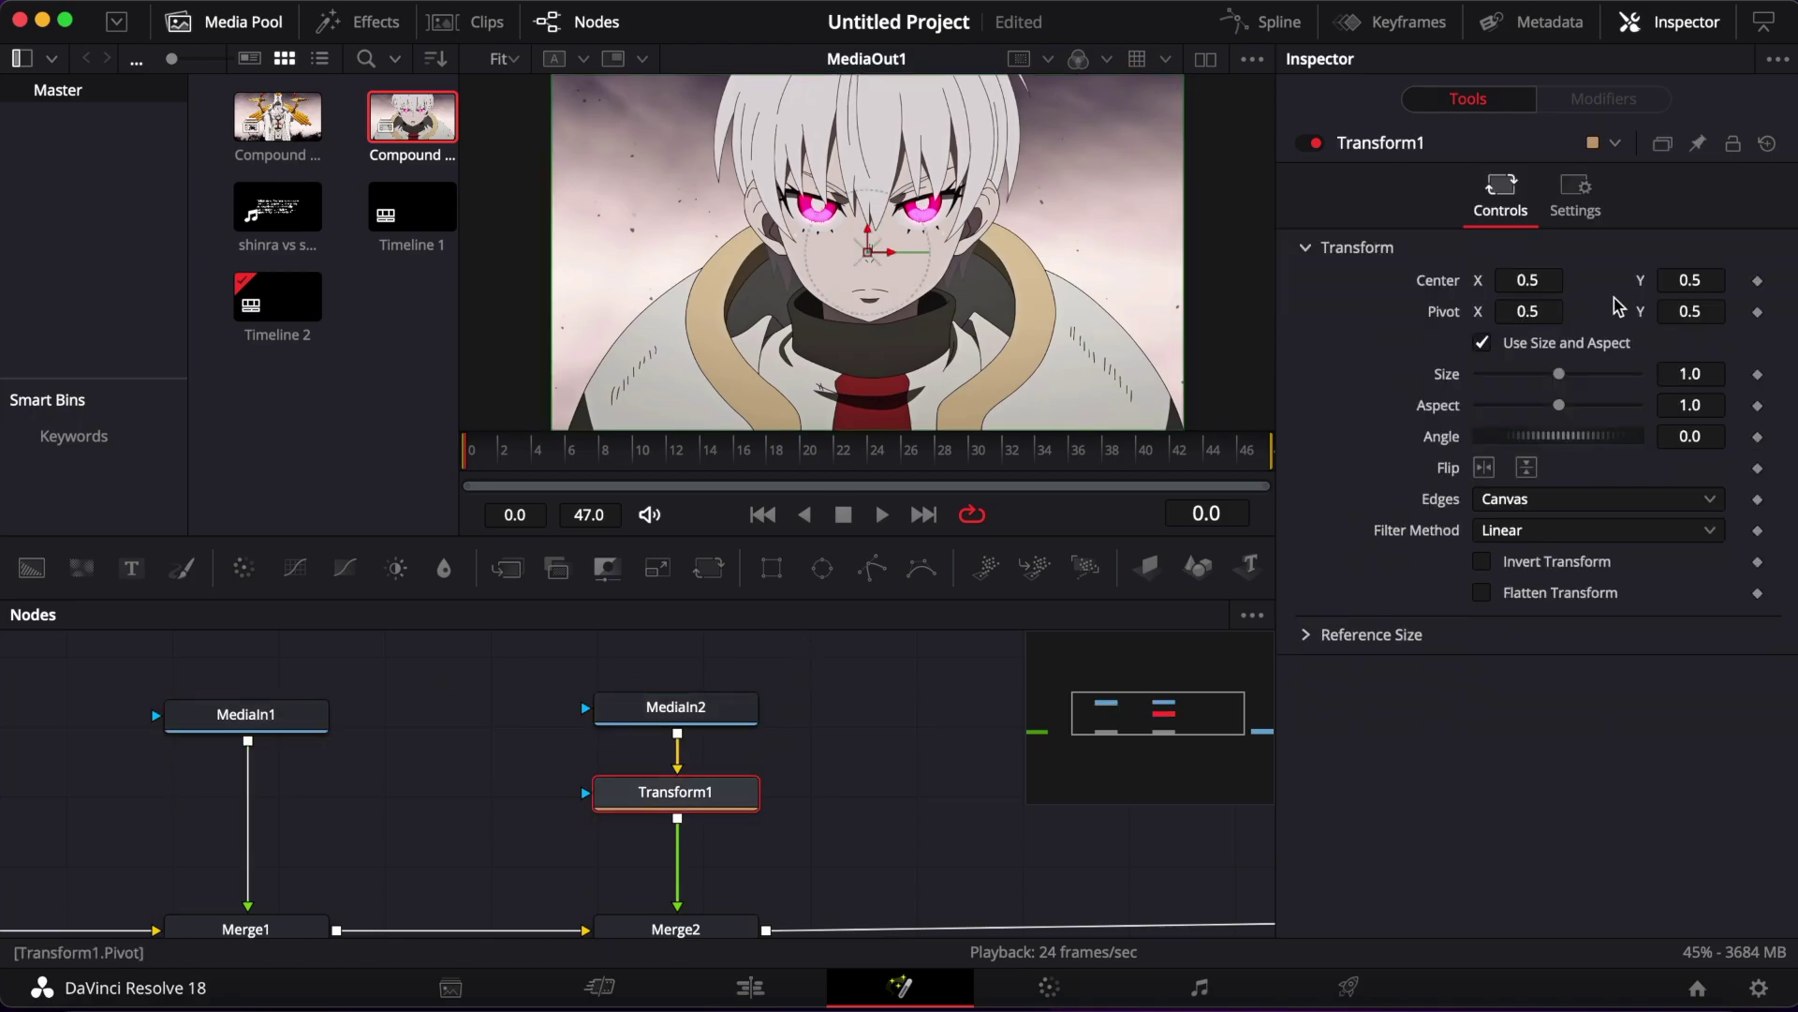
Insert a second Transform node between Merge2 and MediaOut1 and move it farther away from Merge2
scroll(839, 766, down, 4)
scroll(839, 766, right, 6)
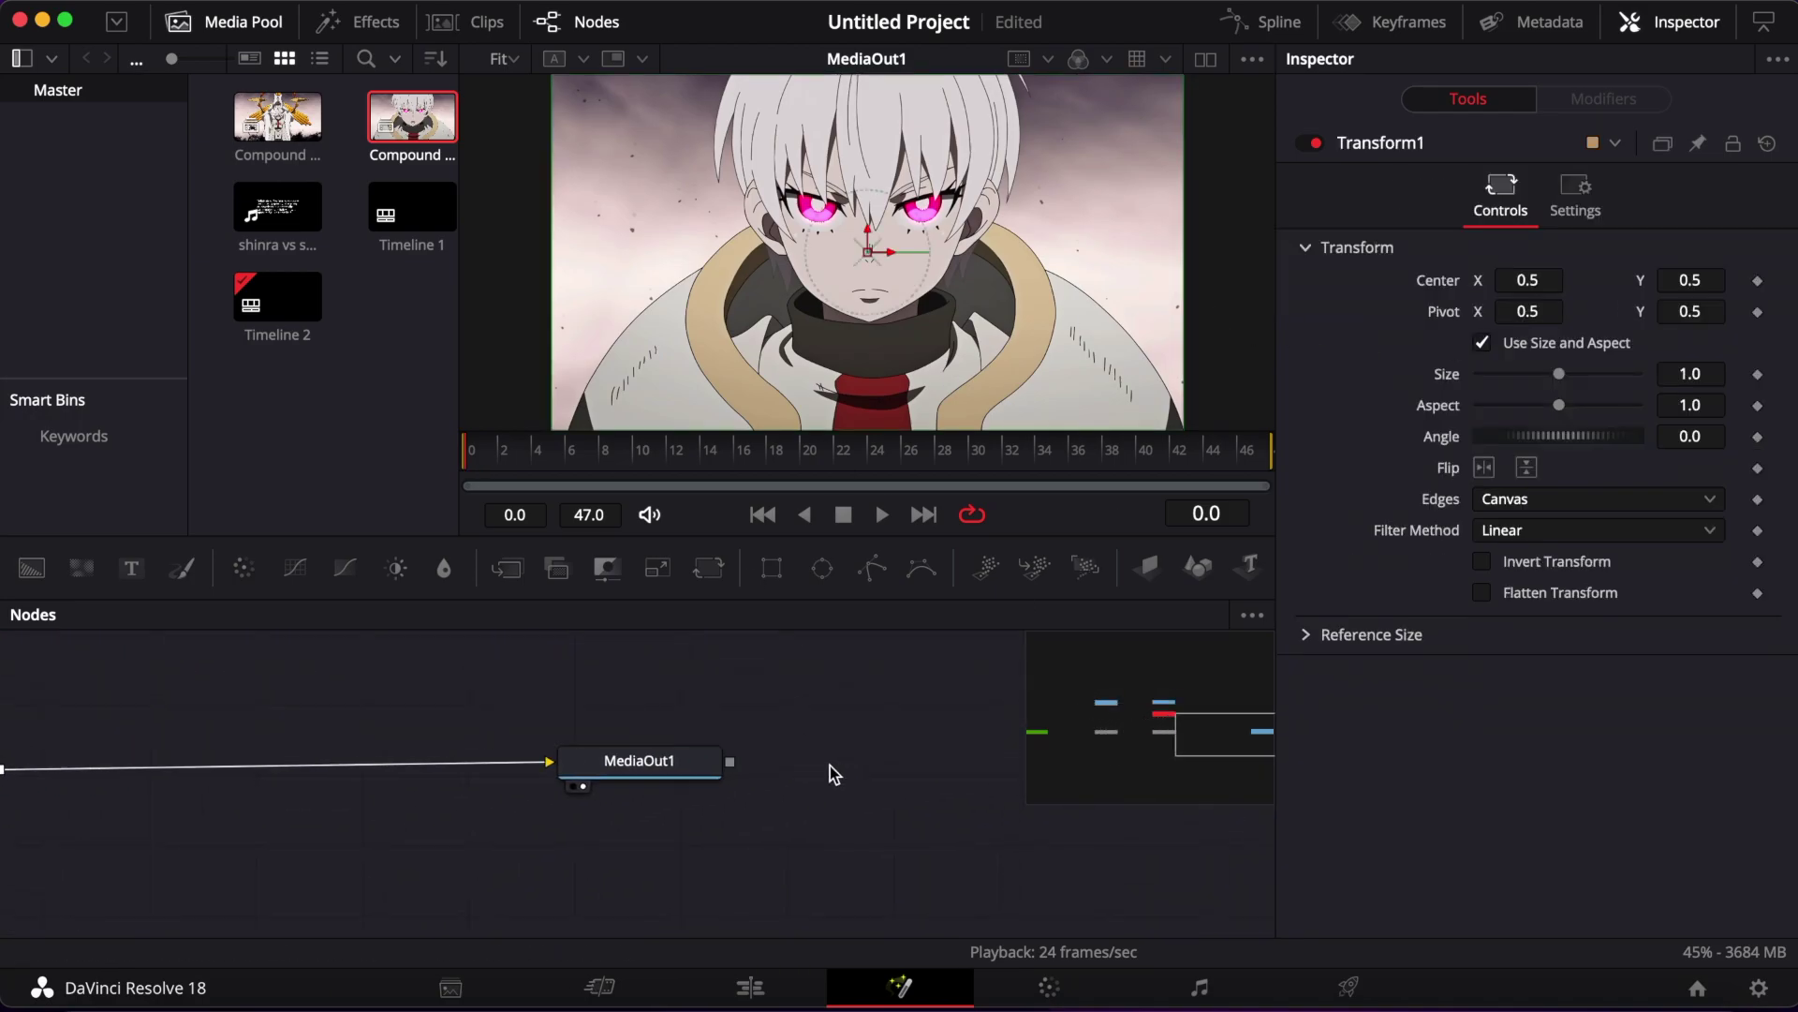
scroll(839, 782, left, 2)
click(890, 773)
scroll(562, 777, left, 6)
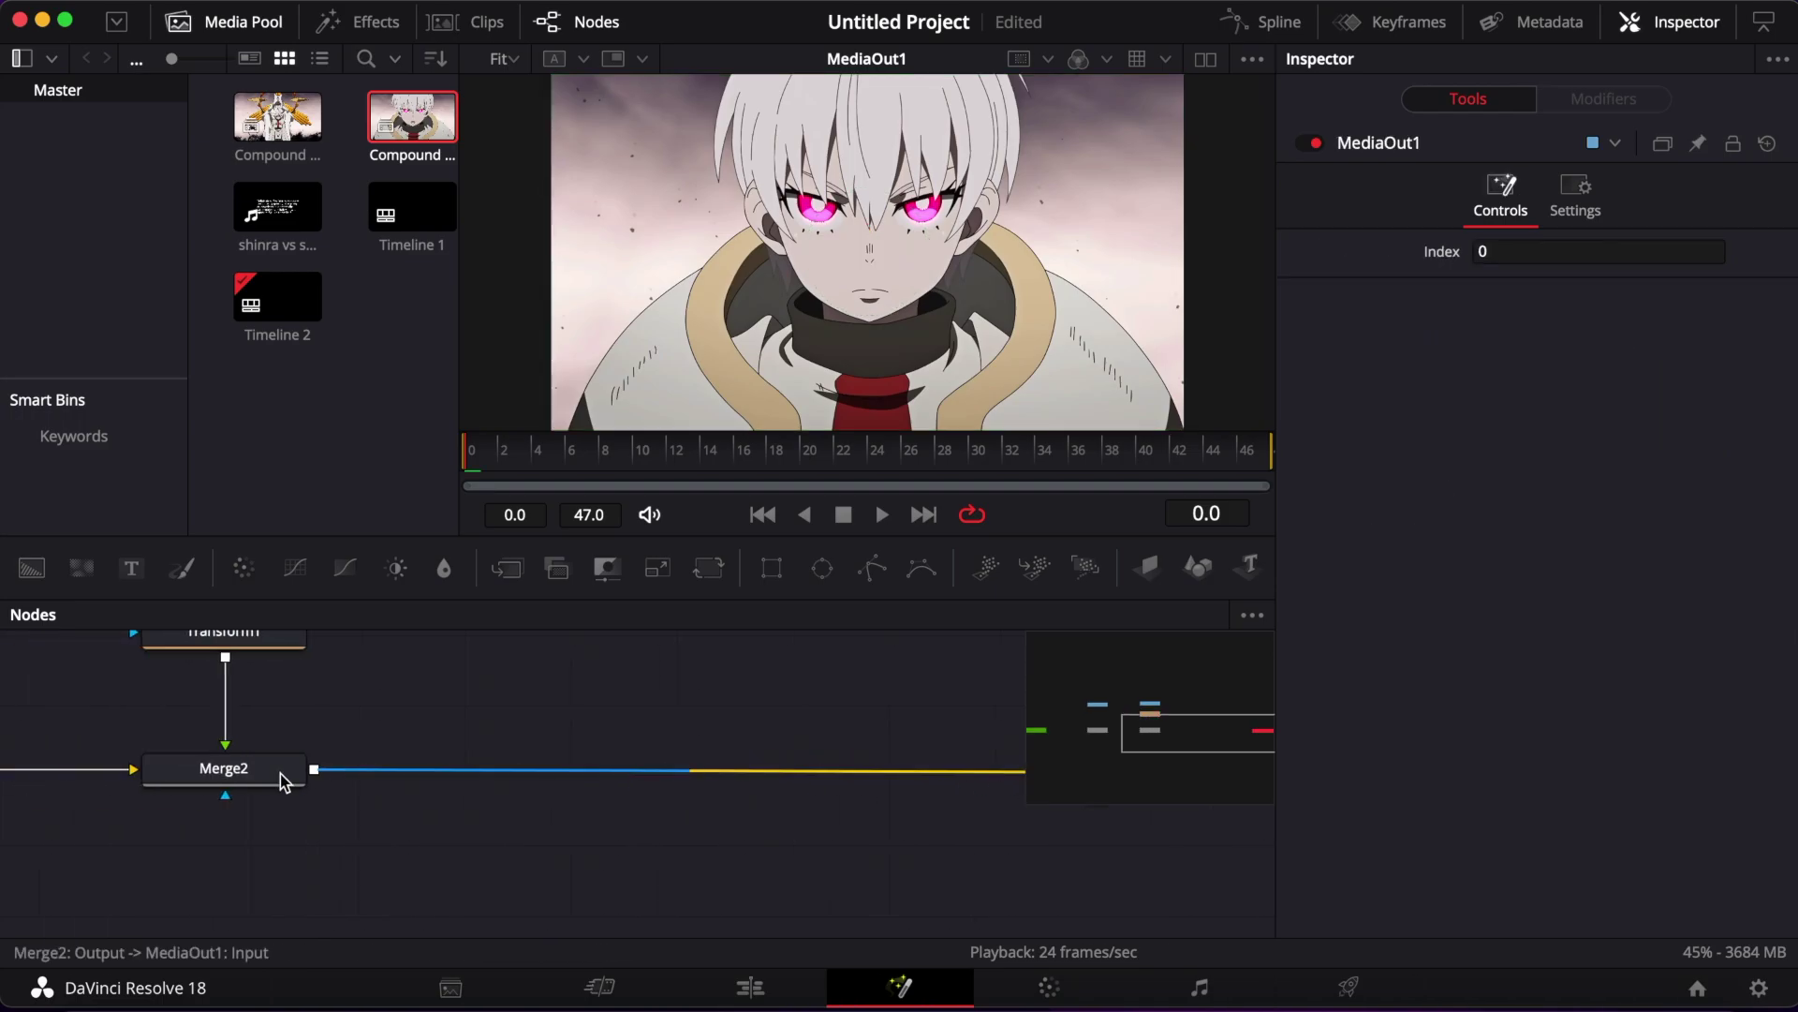
click(281, 773)
click(709, 567)
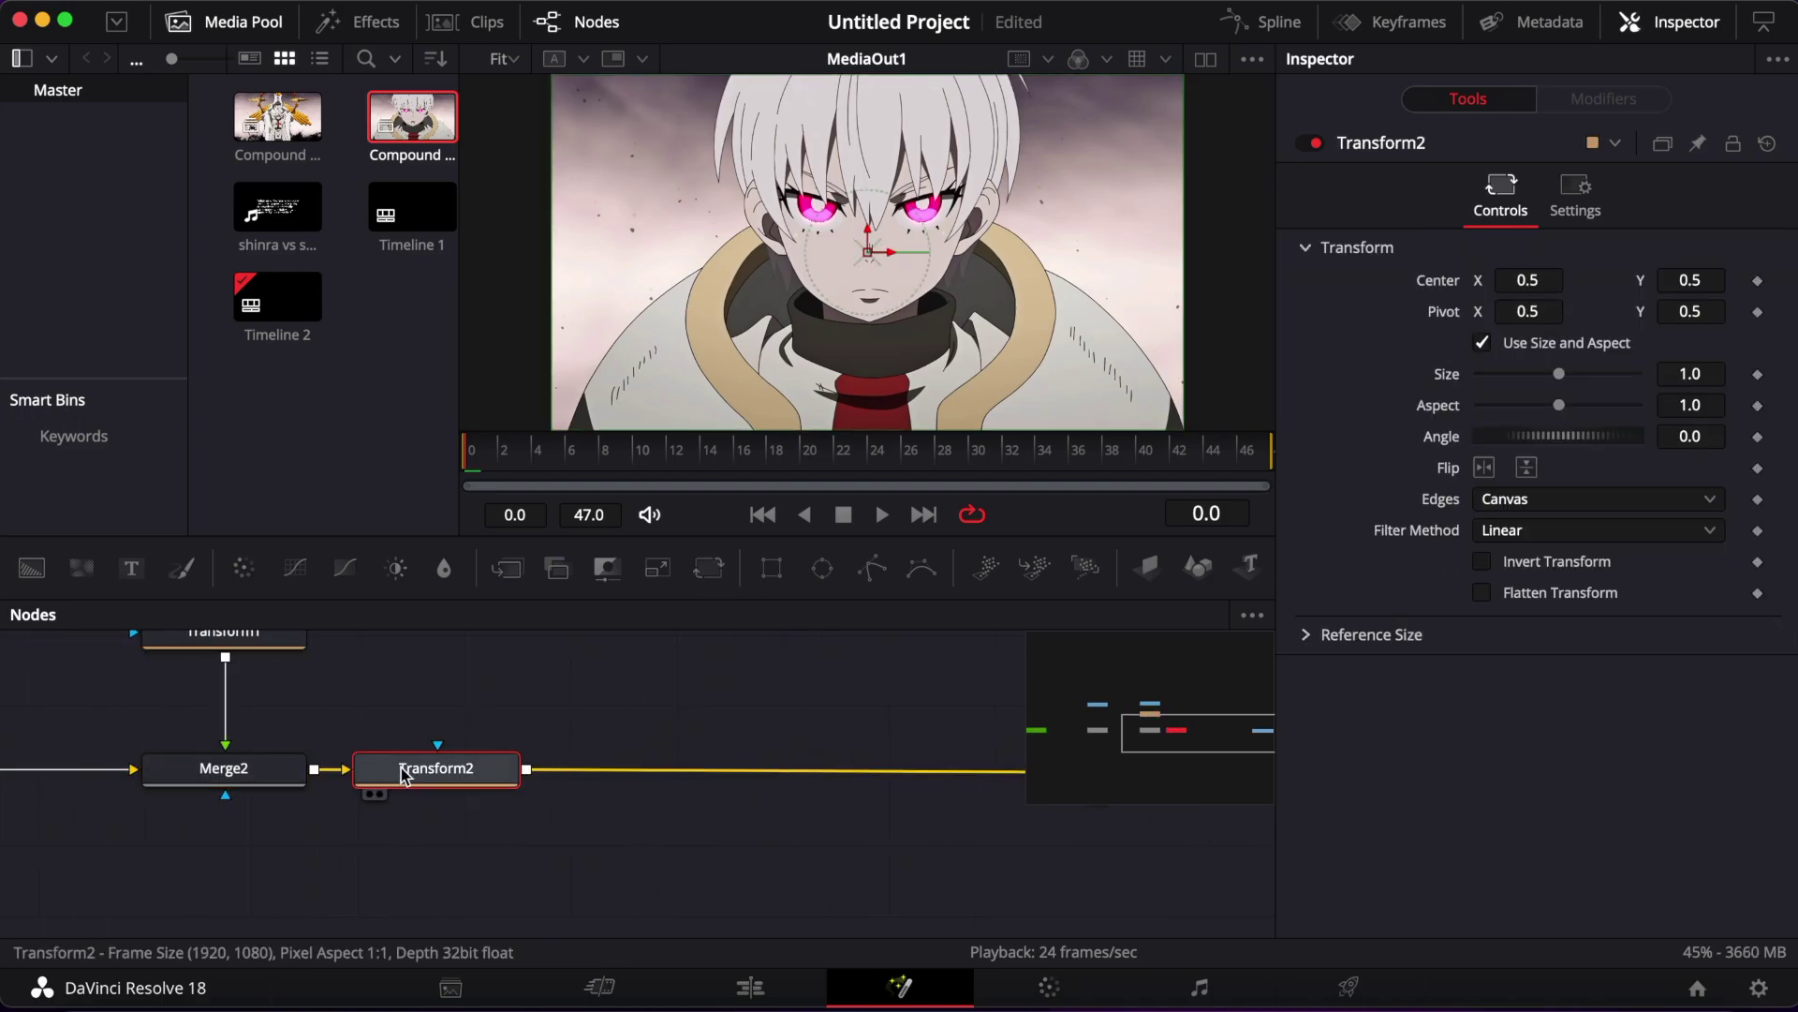
drag(403, 768, 726, 776)
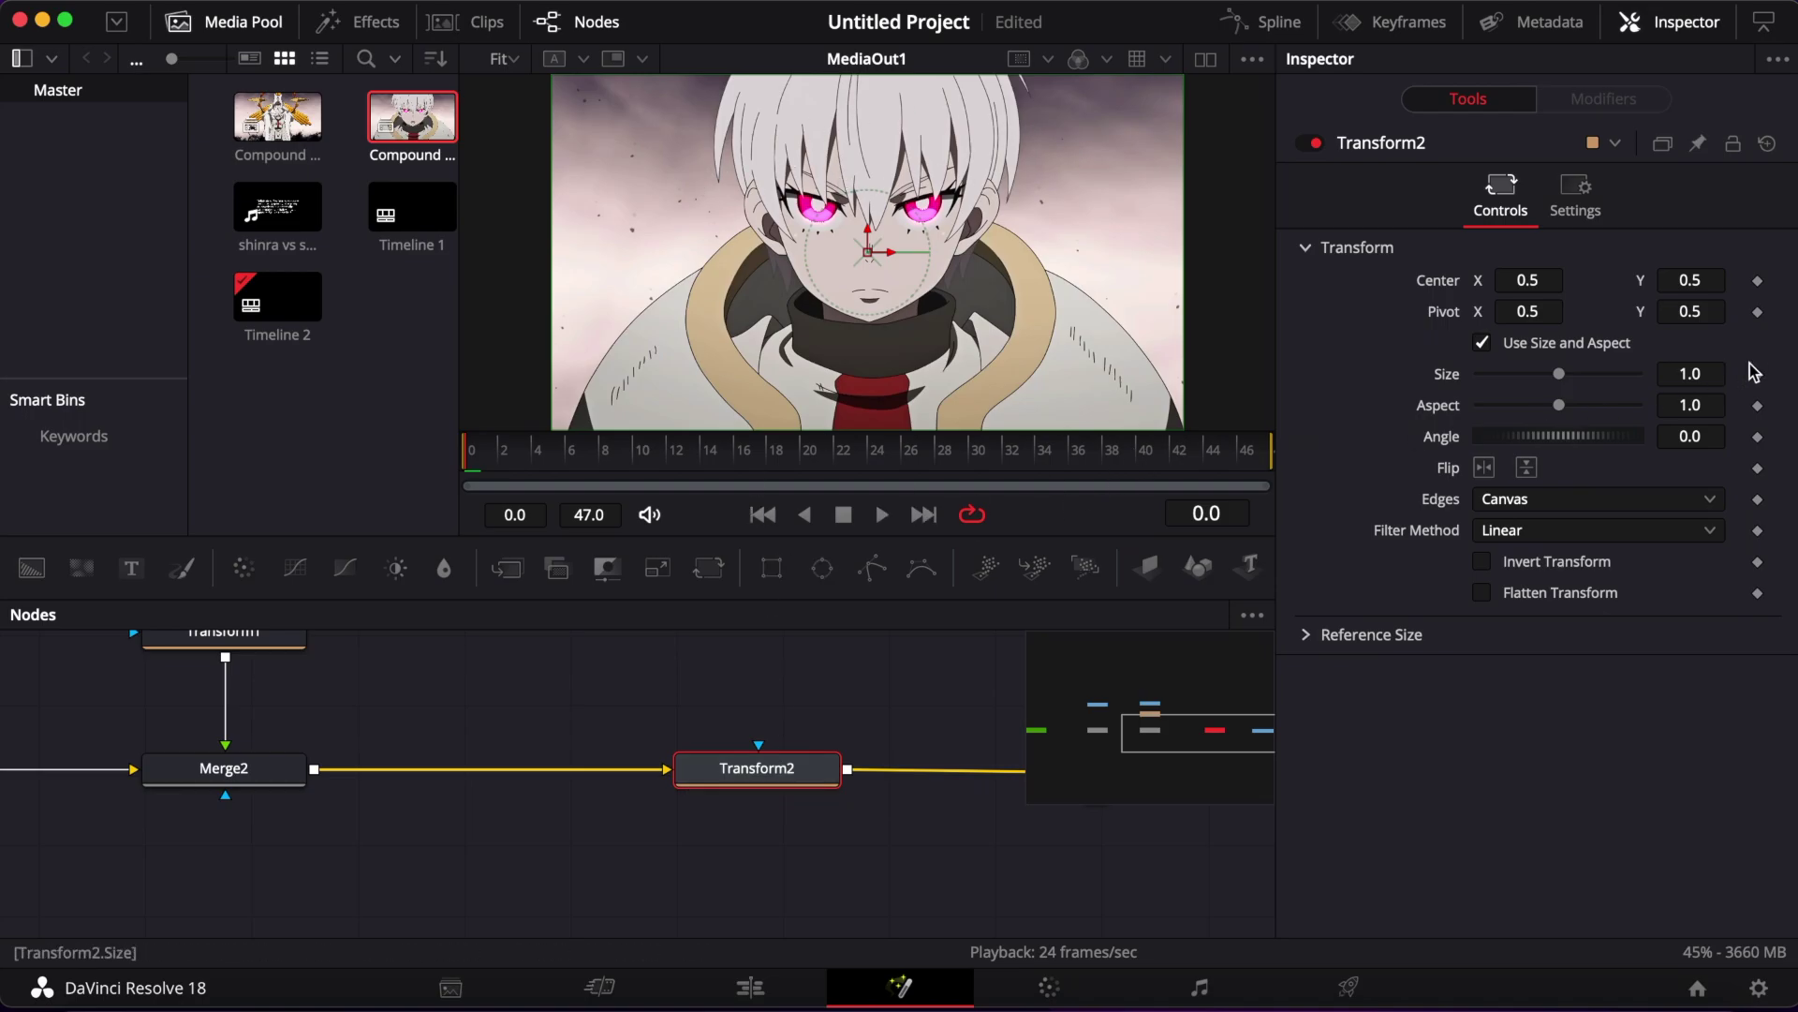
Shift the whole composite down by setting Transform2's Center Y to about 0.054
drag(1690, 280, 1462, 281)
drag(1605, 280, 1586, 280)
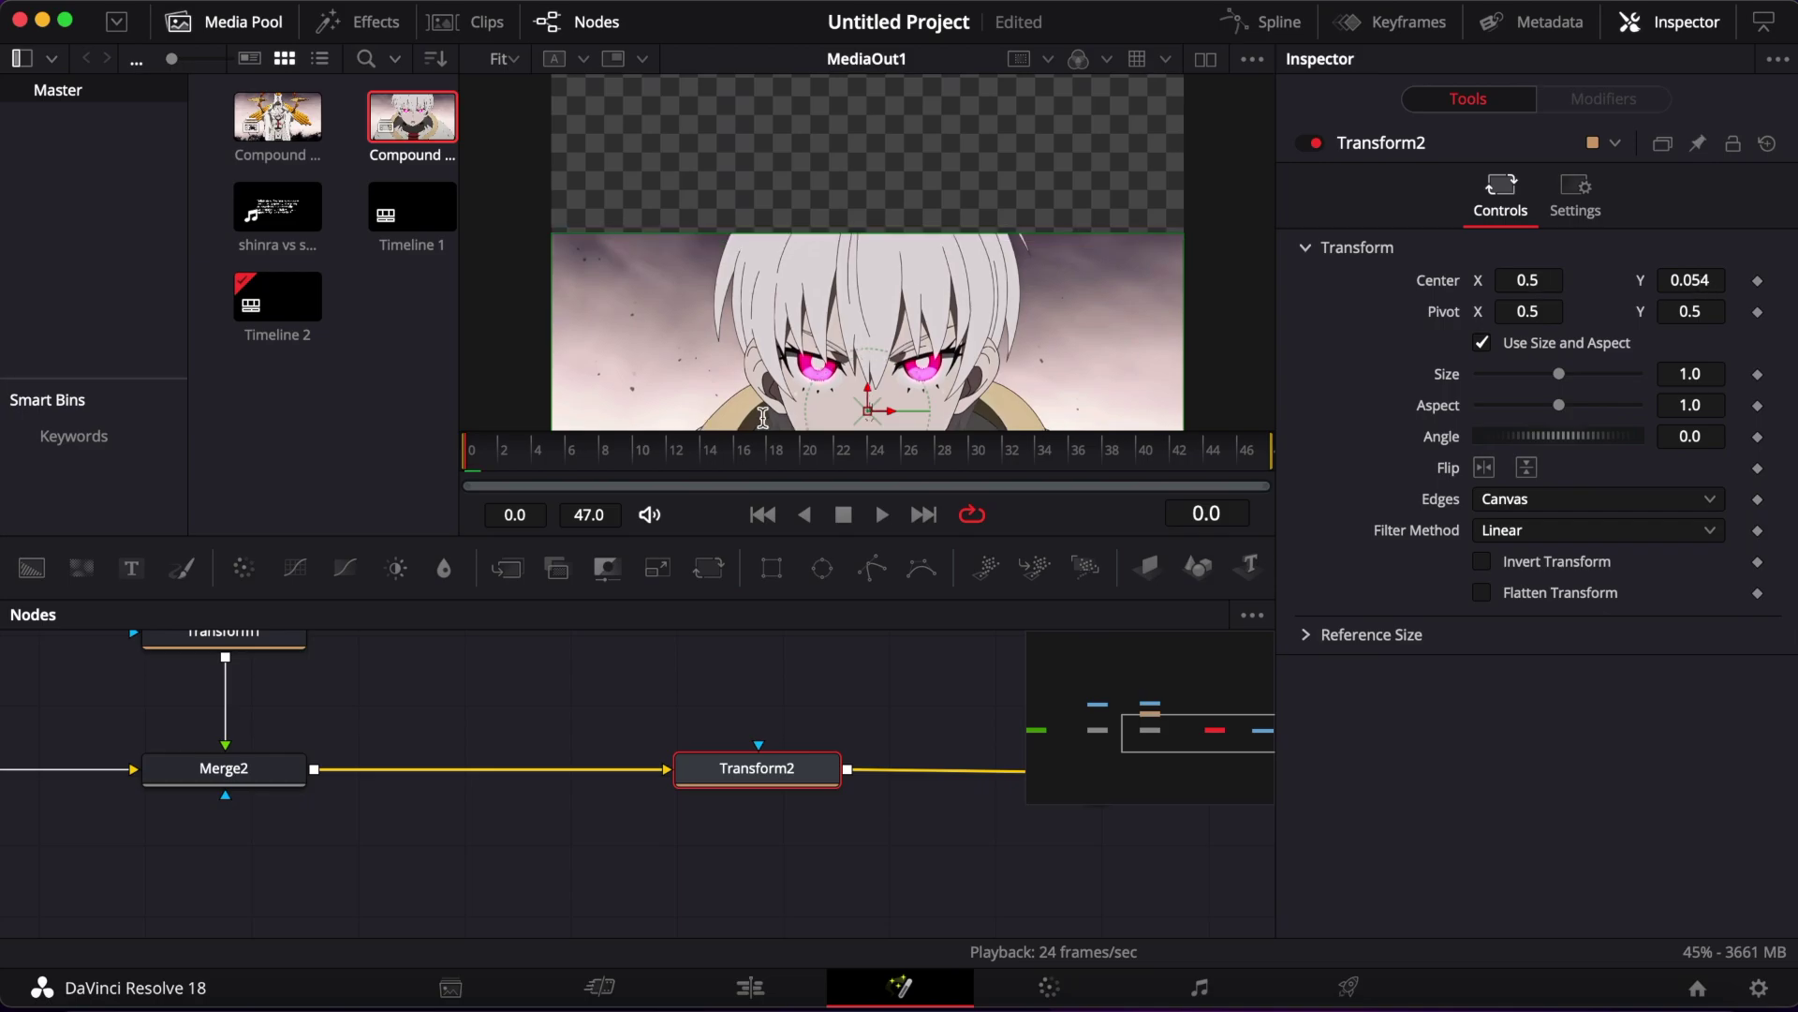
Turn off High Quality and Motion Blur in the playback options
scroll(337, 717, left, 5)
click(489, 735)
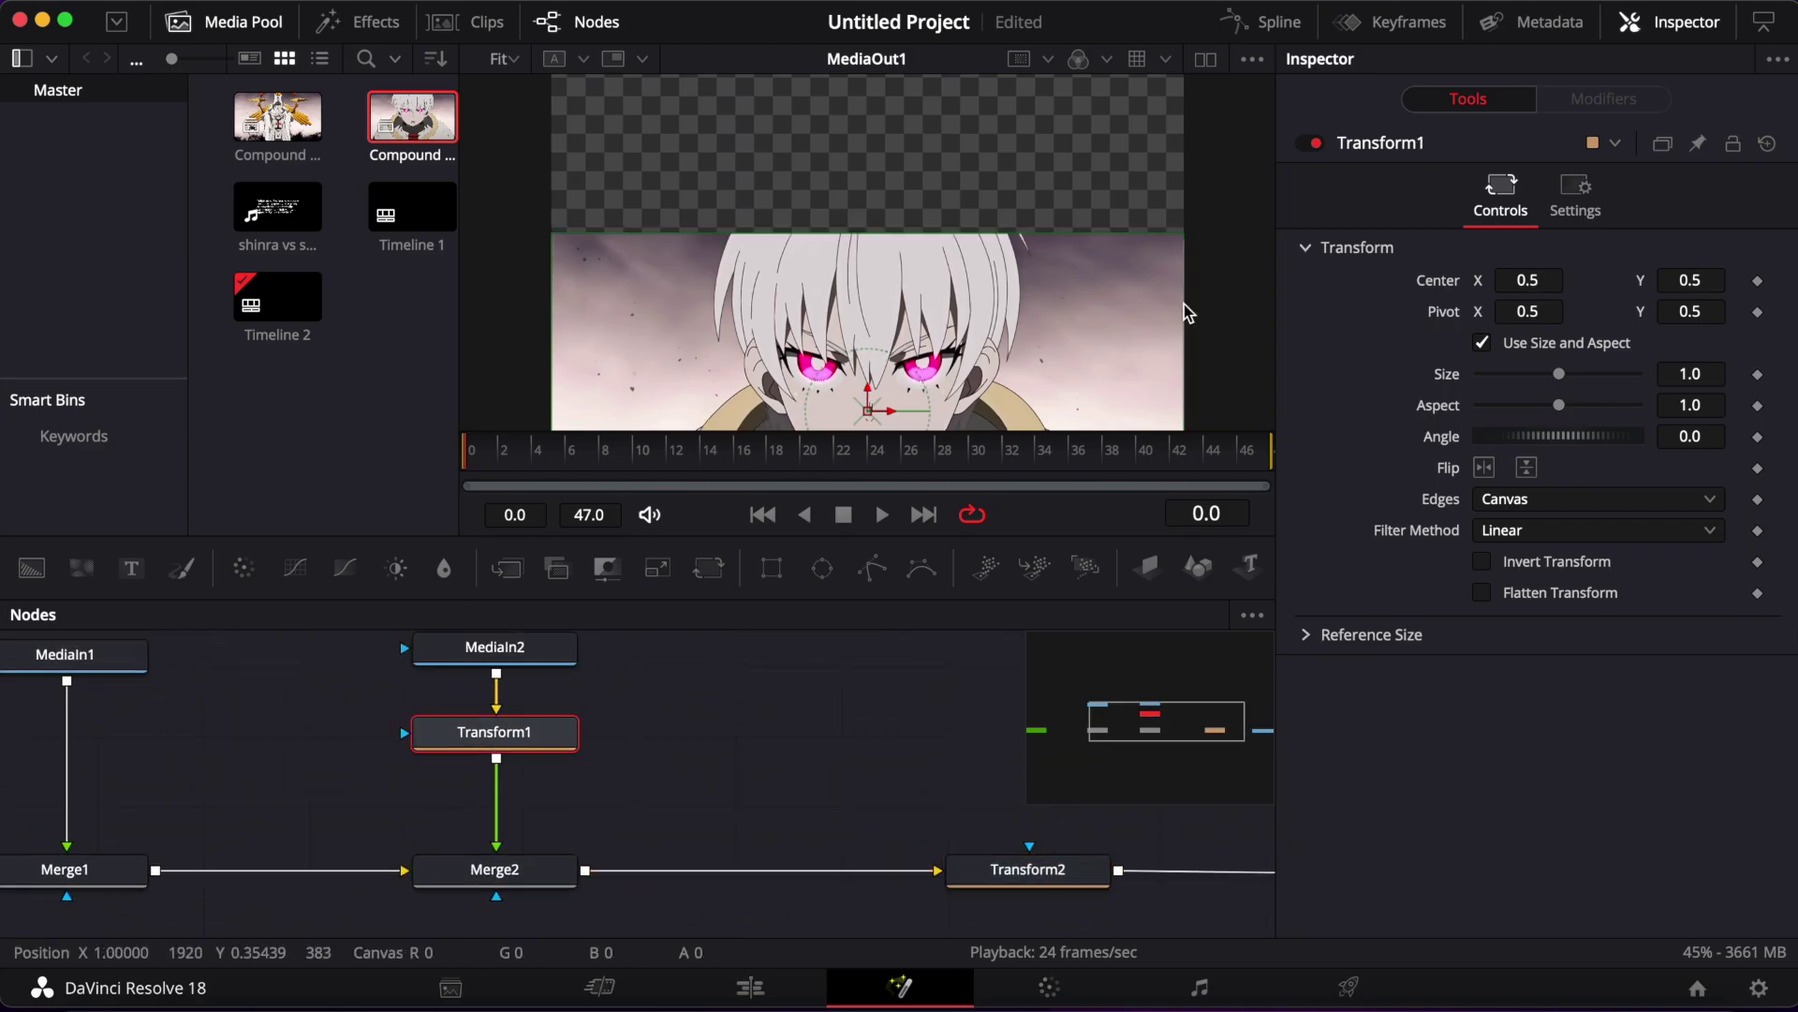
right_click(1082, 503)
click(1100, 515)
right_click(1096, 516)
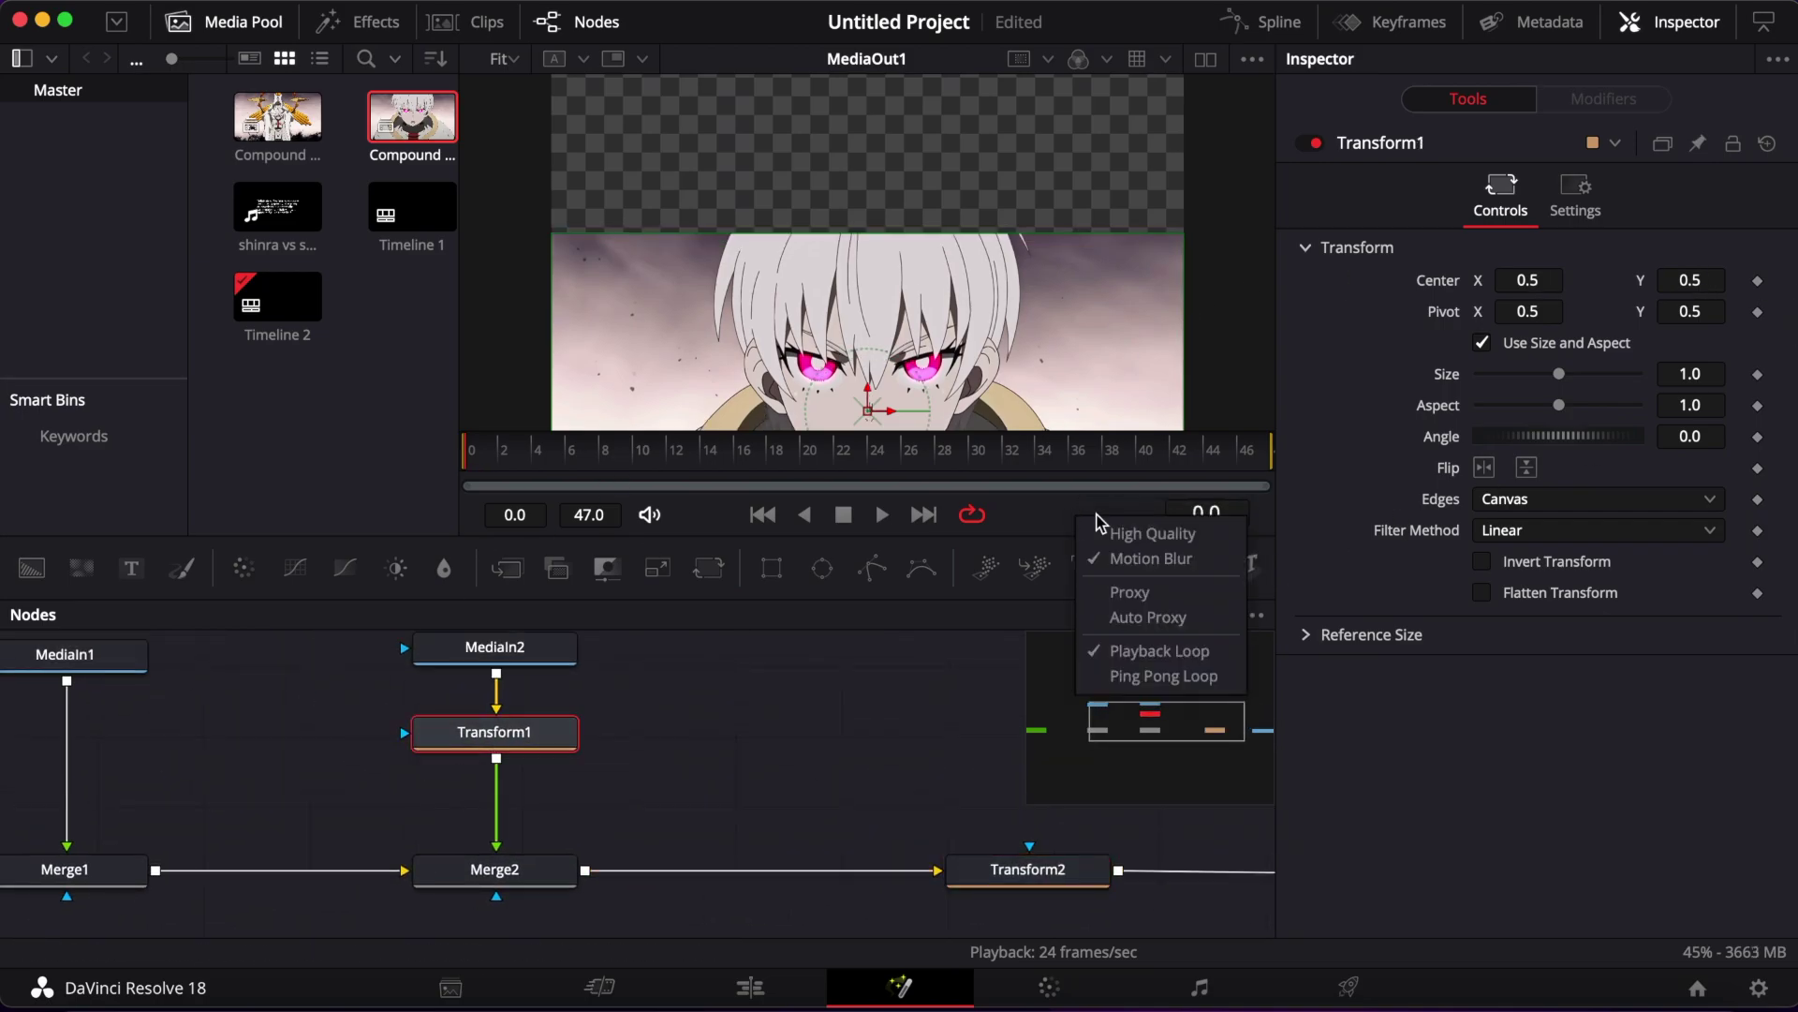
click(1119, 559)
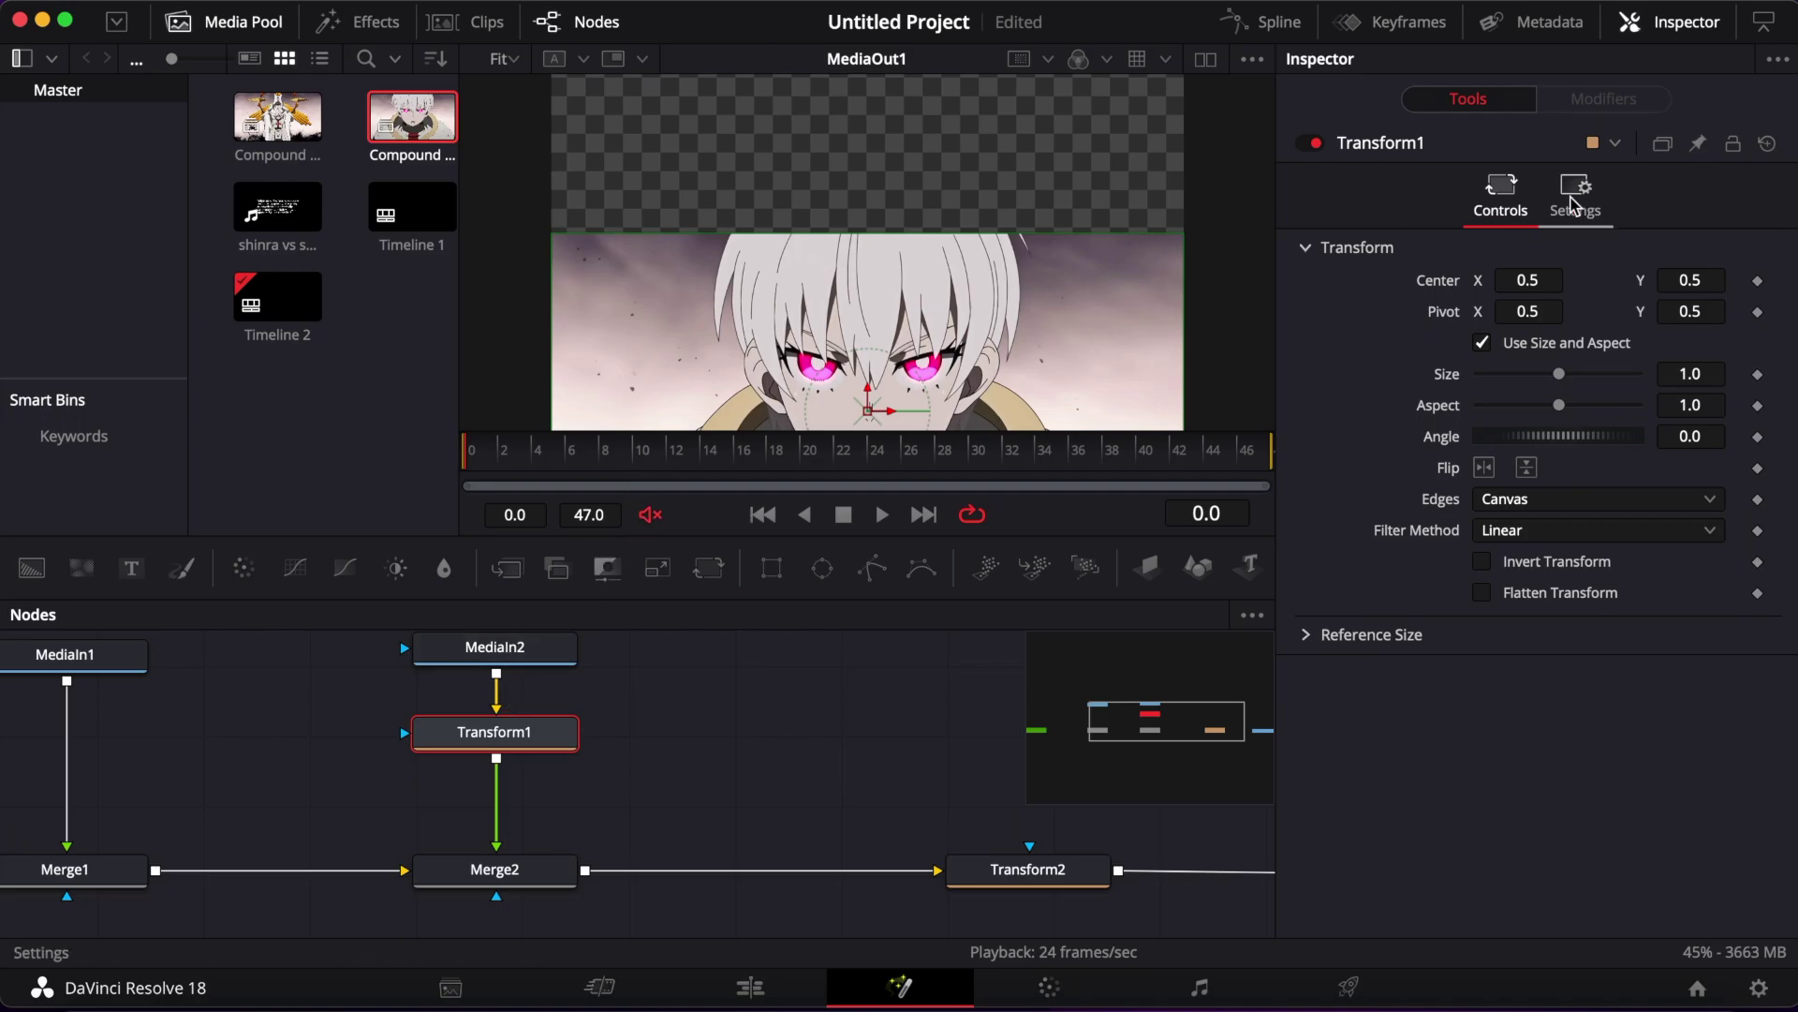
Set Transform1's Center Y to about 1.497 to stack Compound Clip 2 above Compound Clip 1, and reset Transform2's Center to 0.5
mouse_move(1692, 278)
mouse_down()
mouse_move(1764, 278)
mouse_move(1699, 281)
mouse_up()
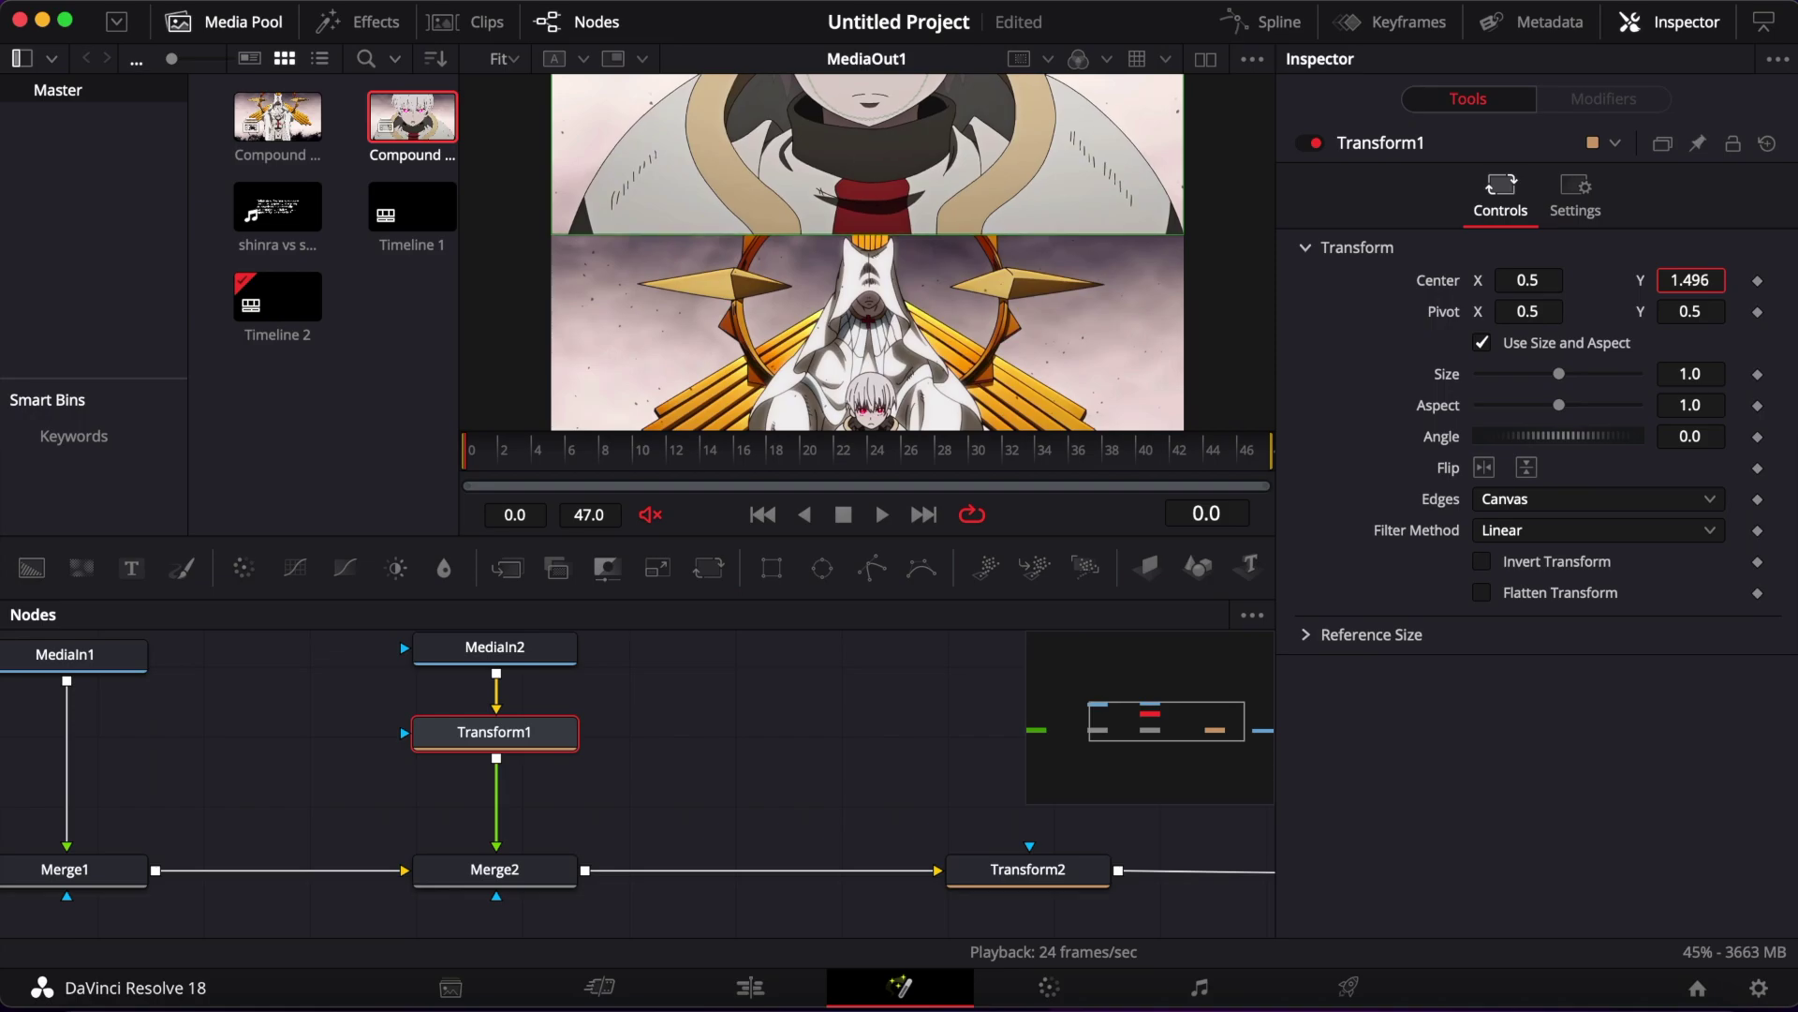
click(1087, 866)
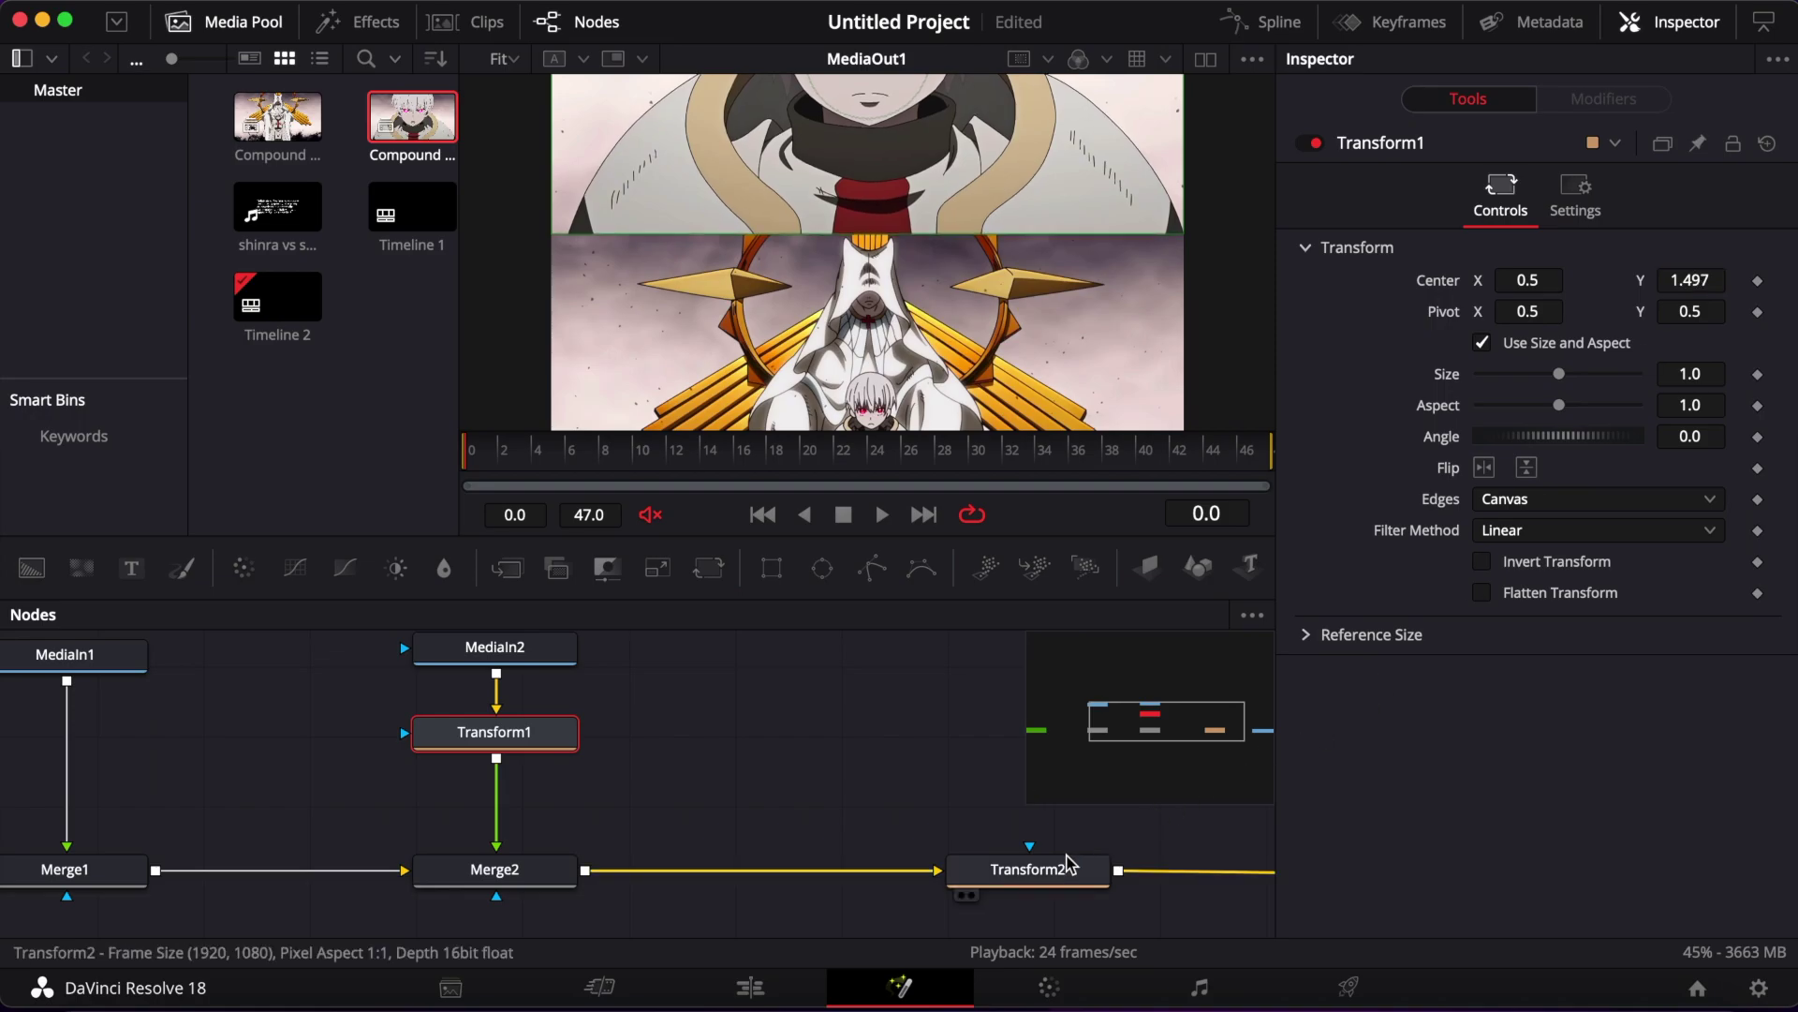
double_click(1443, 282)
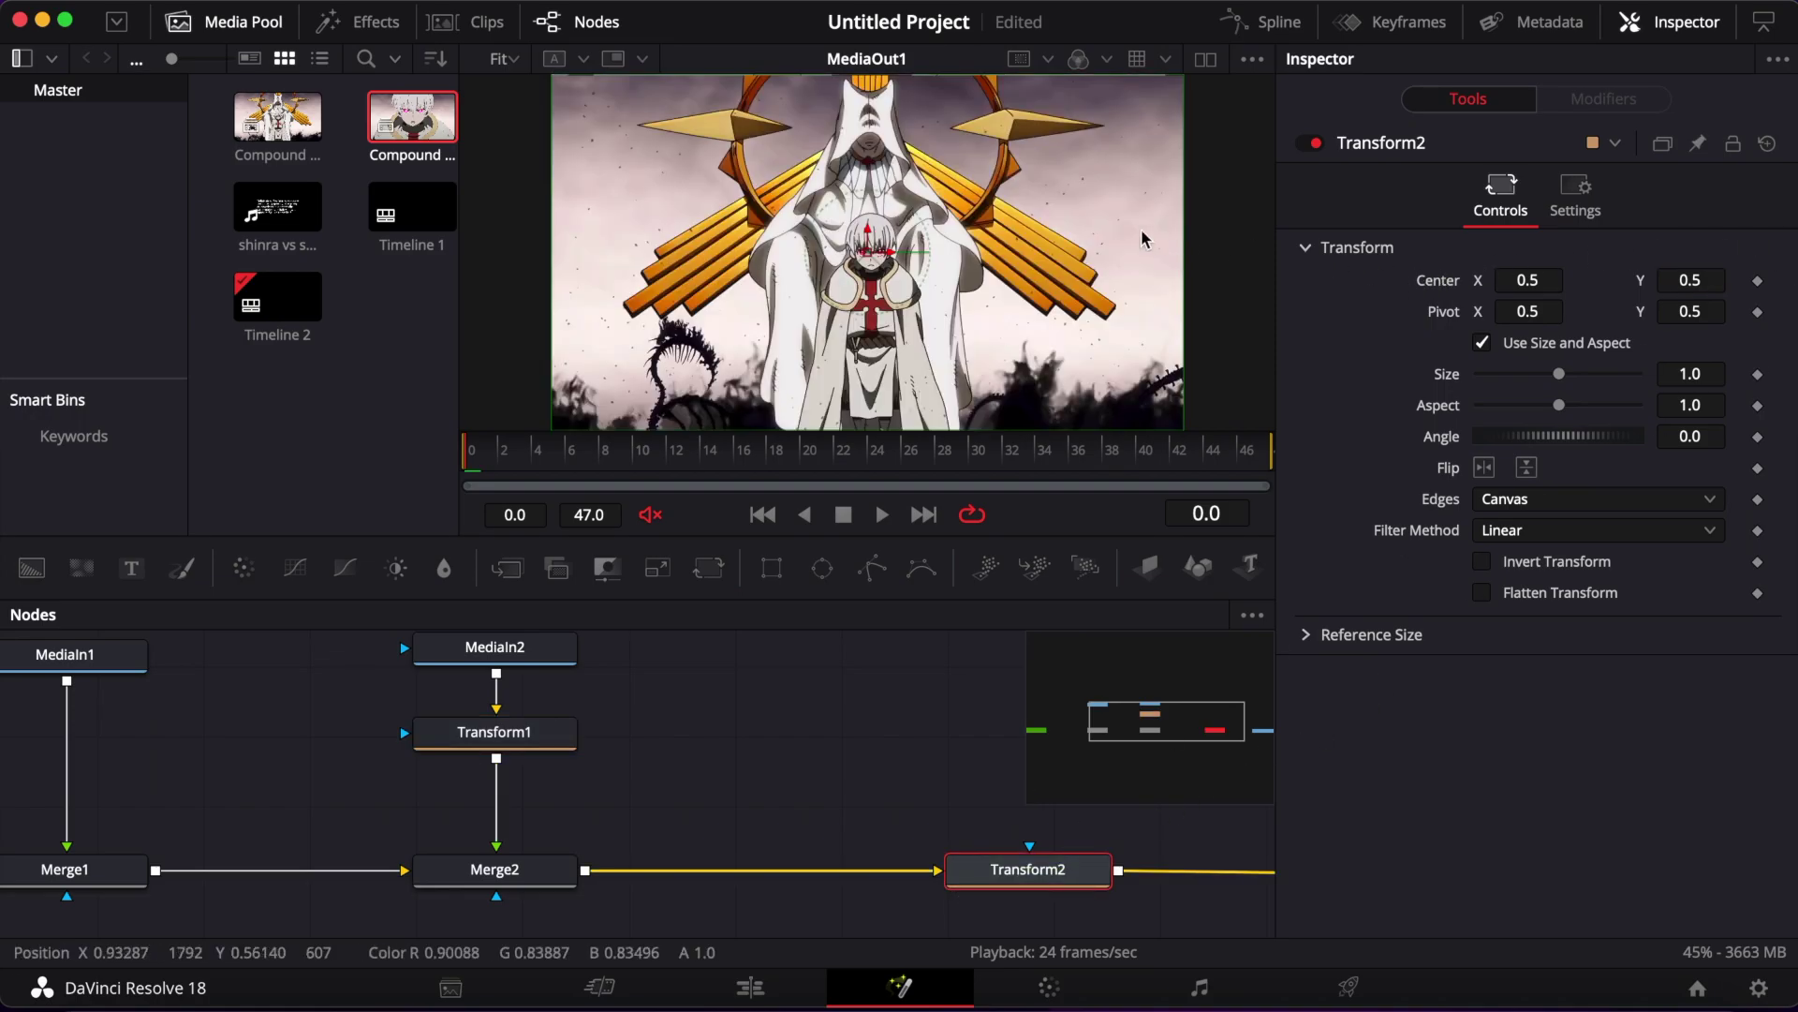
Raise Compound Clip 2 slightly by setting Transform1's Center Y to about 1.503
click(829, 770)
scroll(999, 242, up, 3)
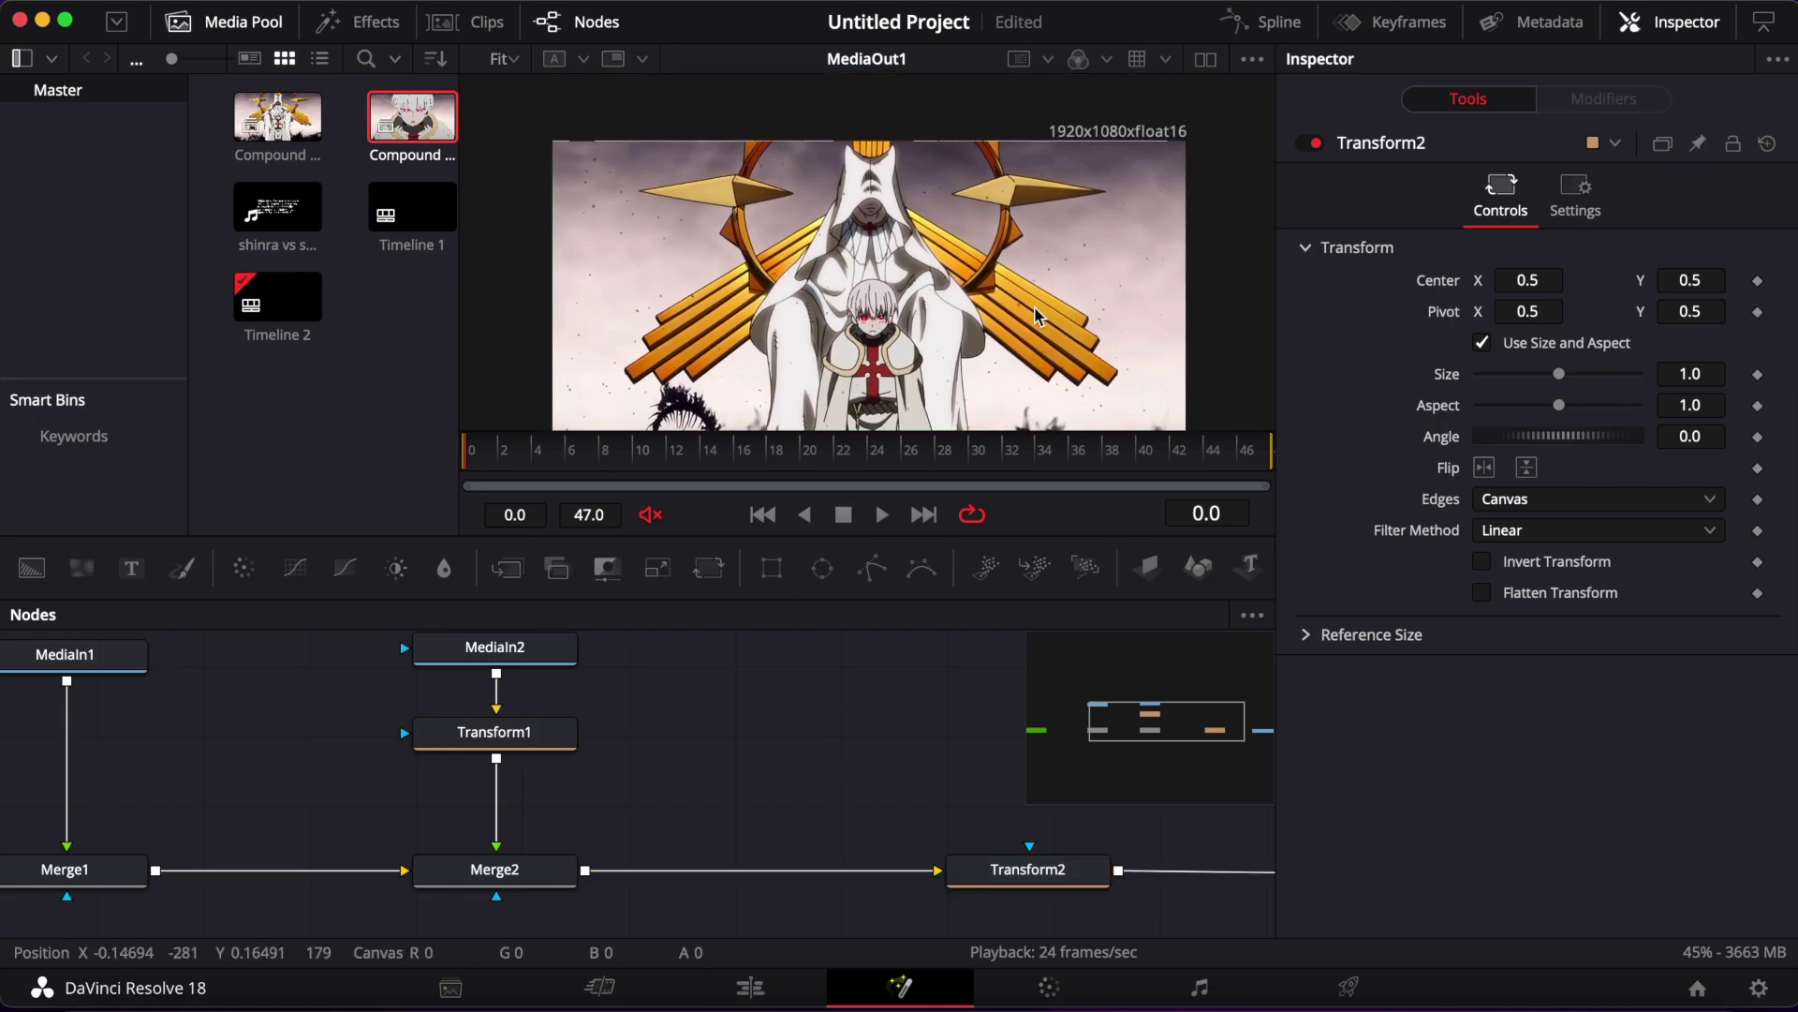
scroll(998, 241, up, 3)
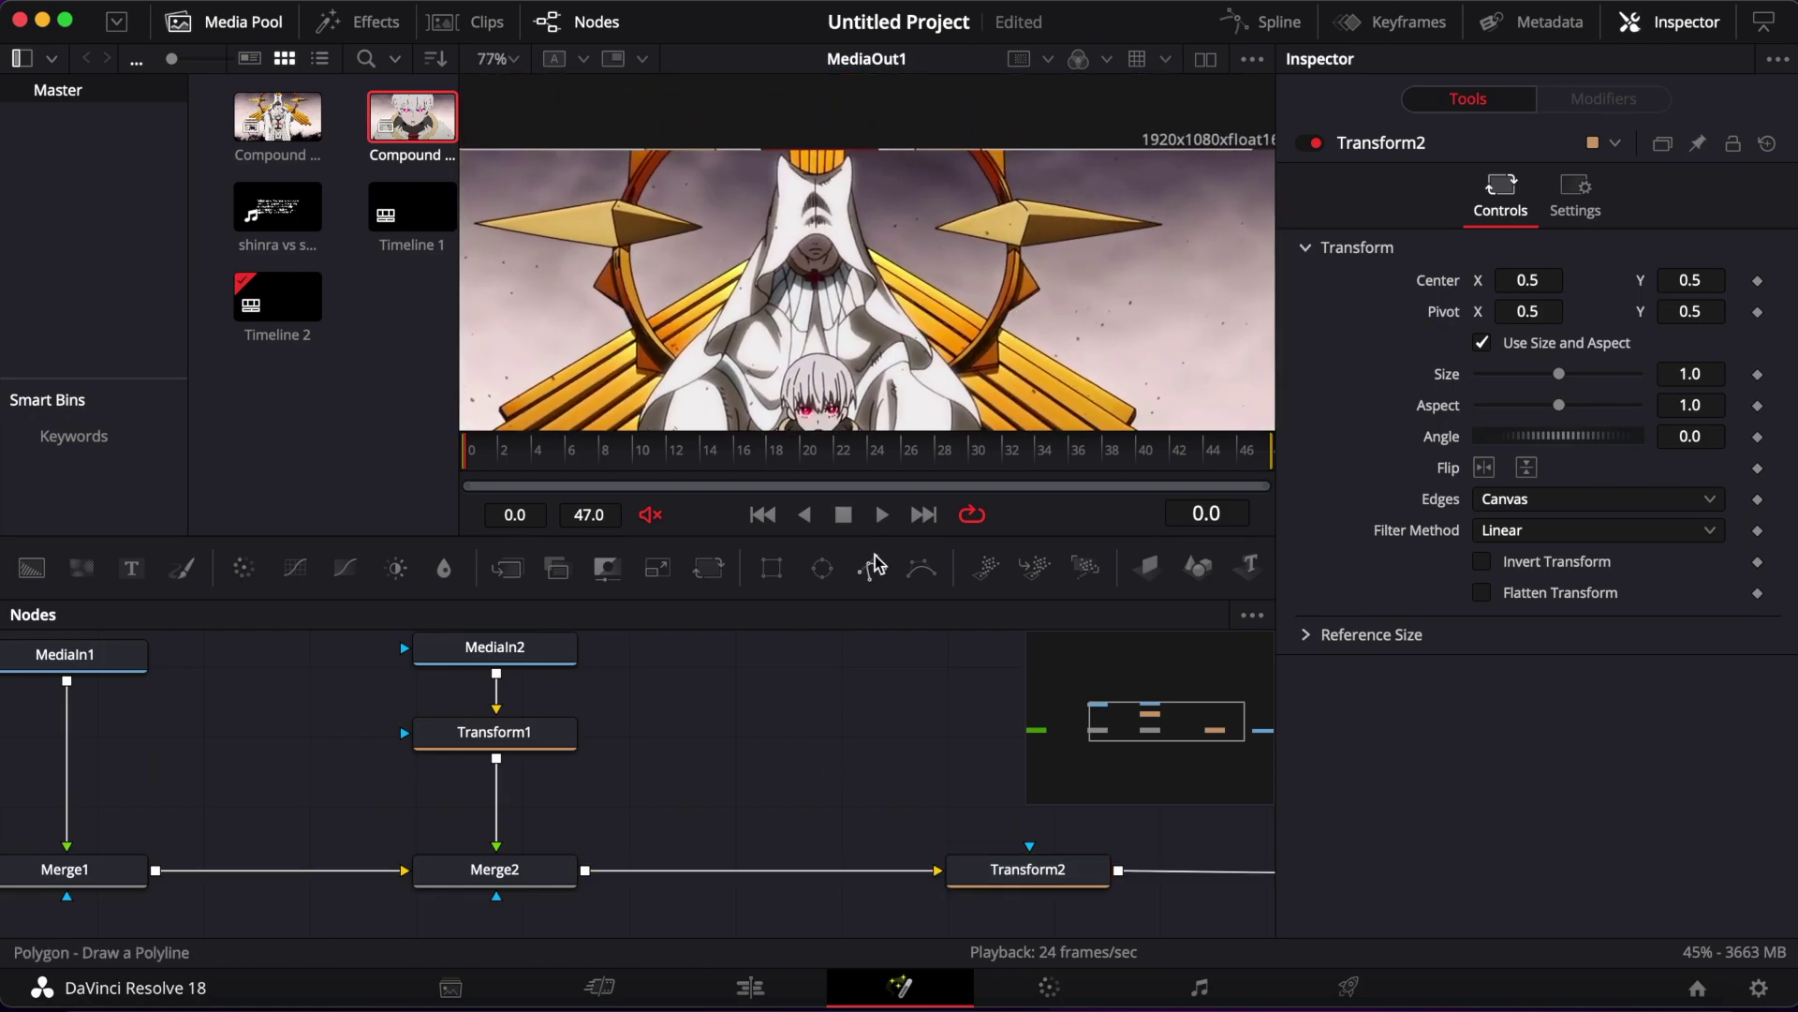
click(496, 734)
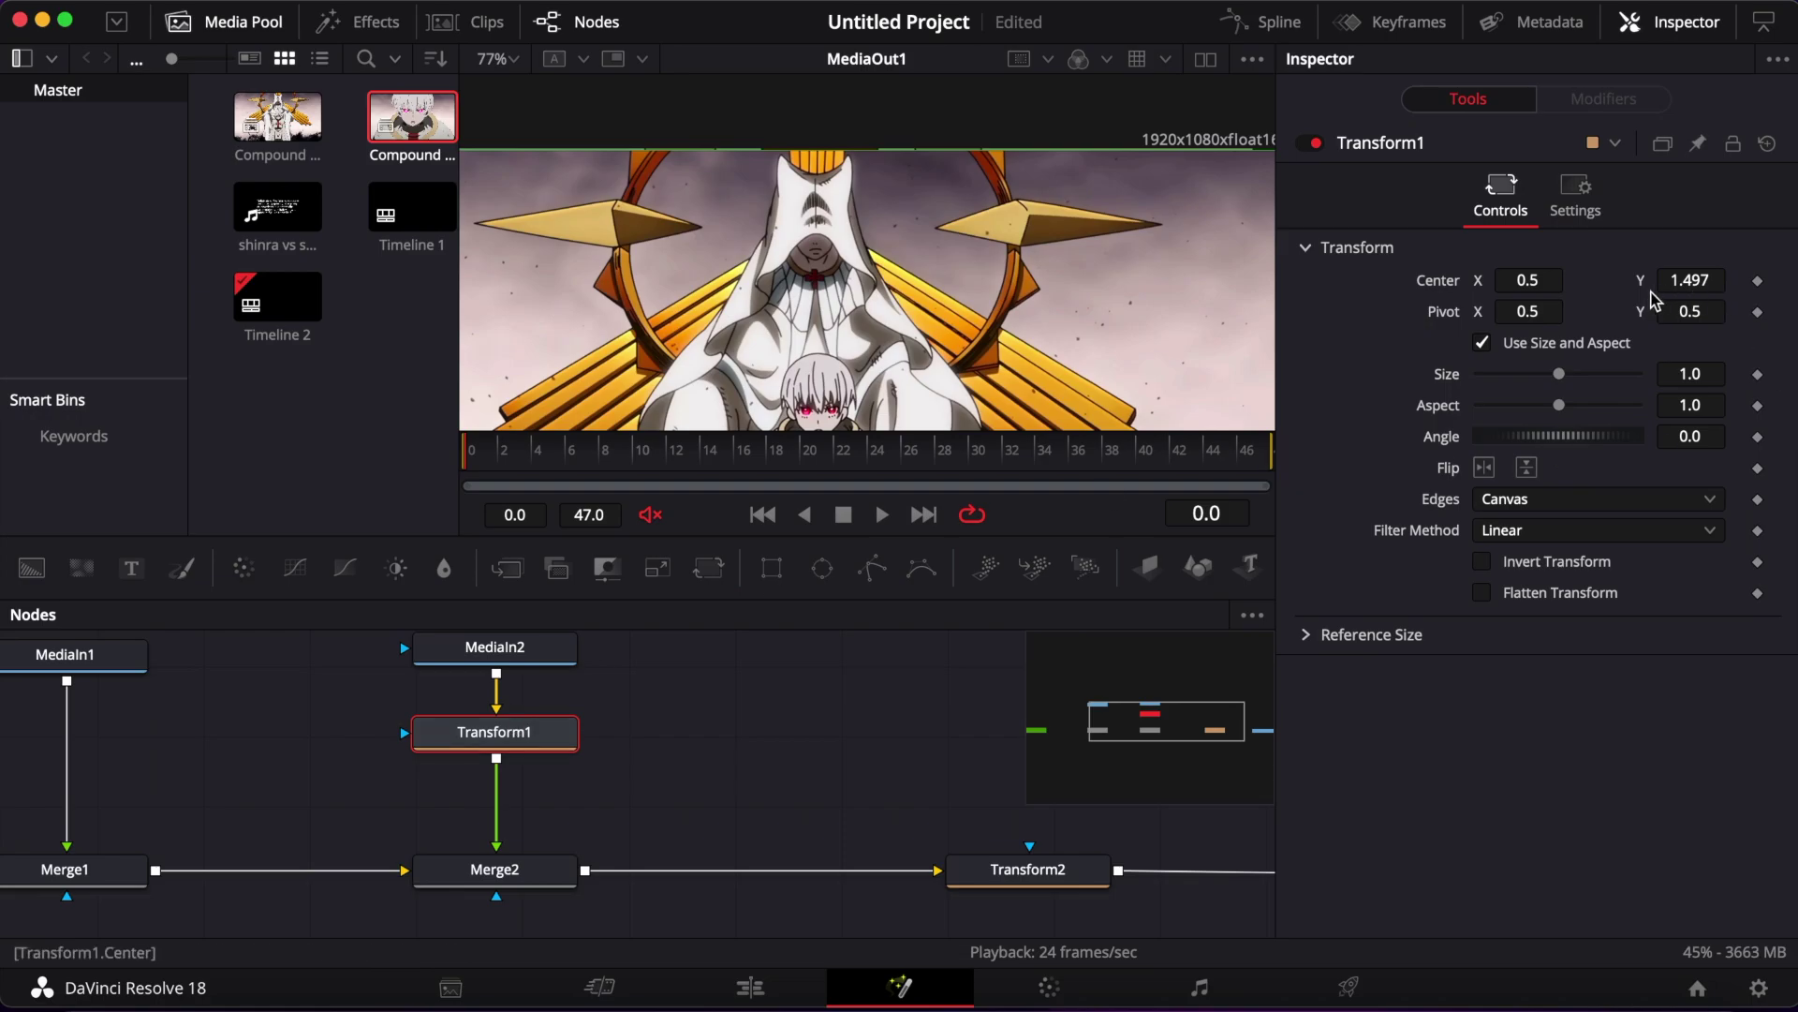
drag(1690, 281, 1693, 280)
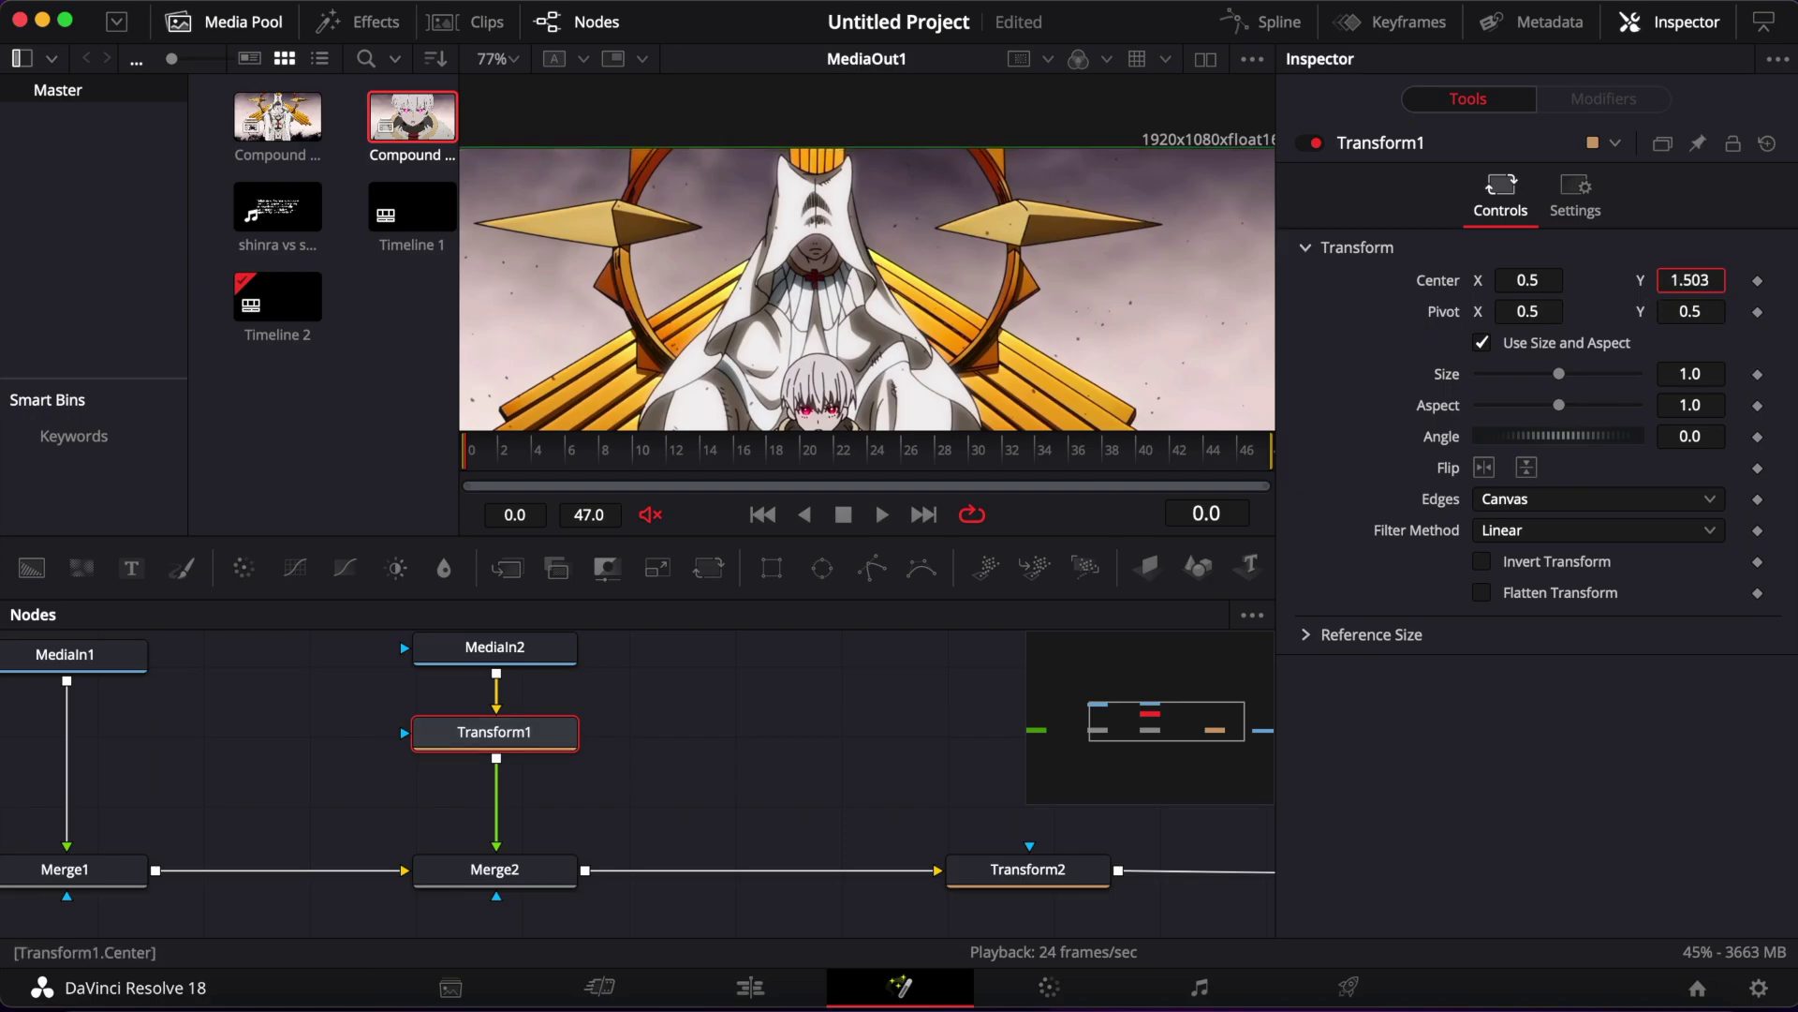
Set Transform2's Center Y to about 0.366 to expose the seam between the two clips
click(983, 871)
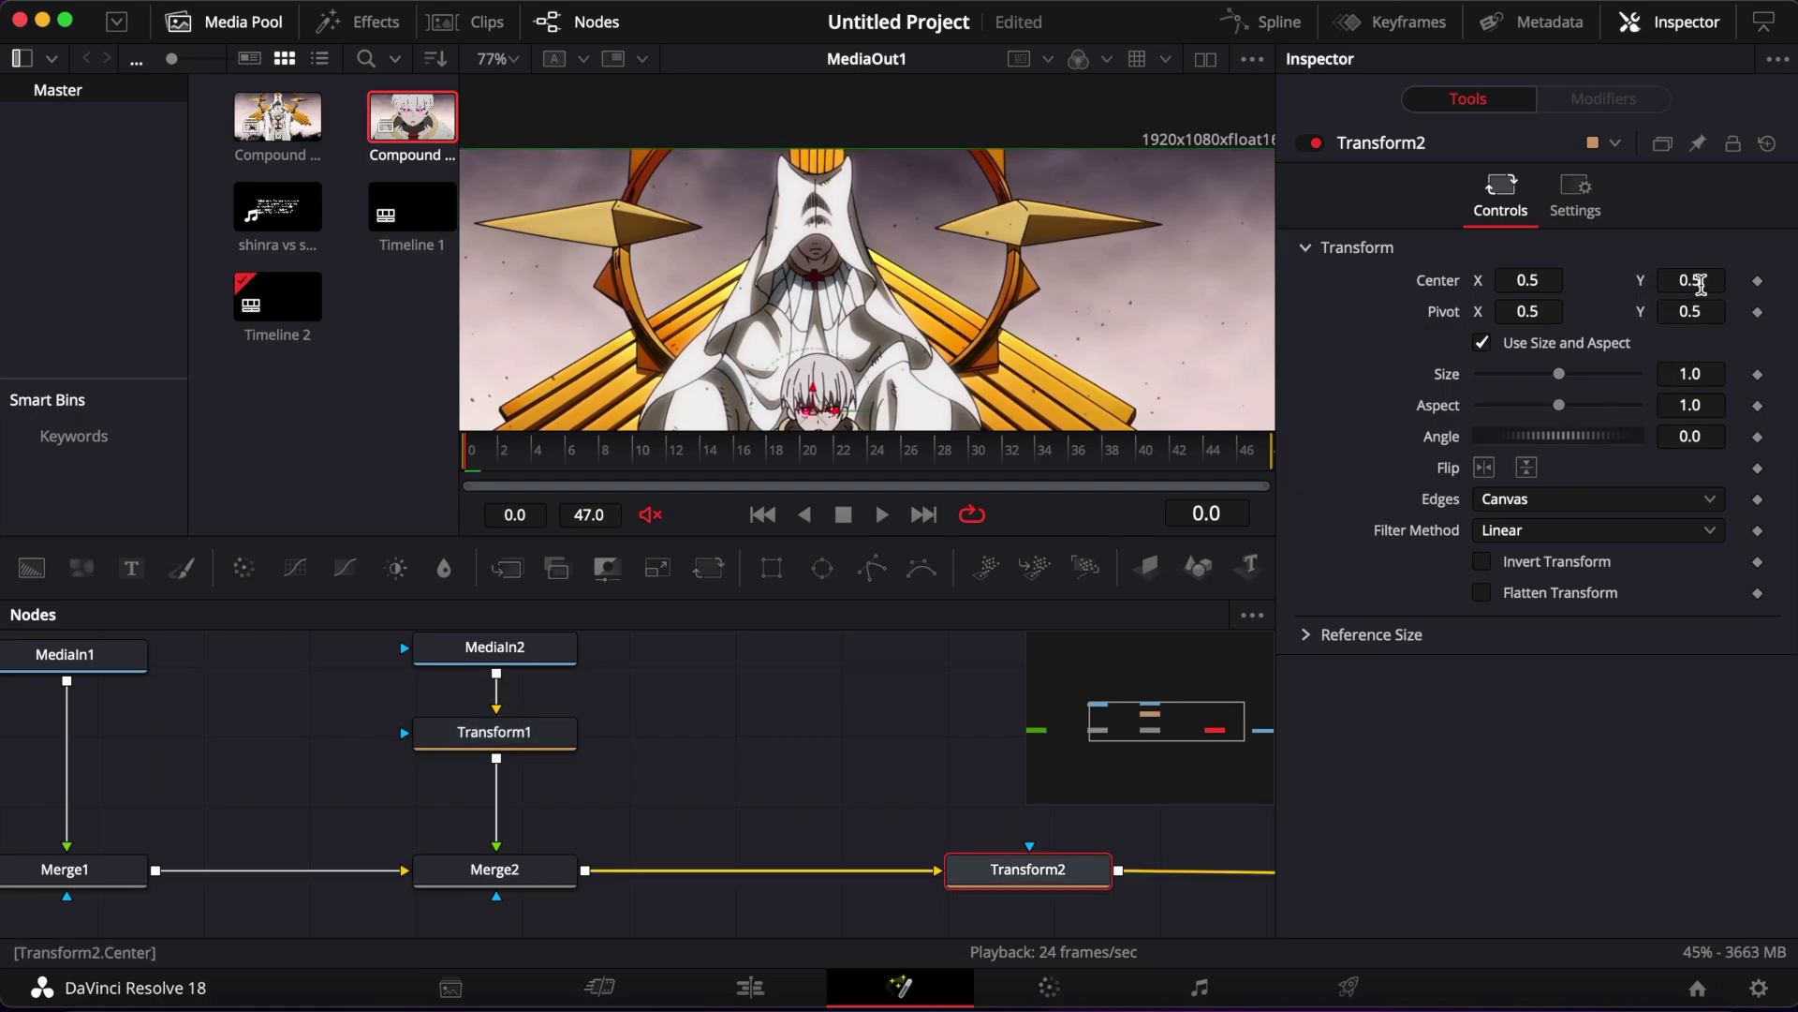
drag(1701, 283, 1650, 312)
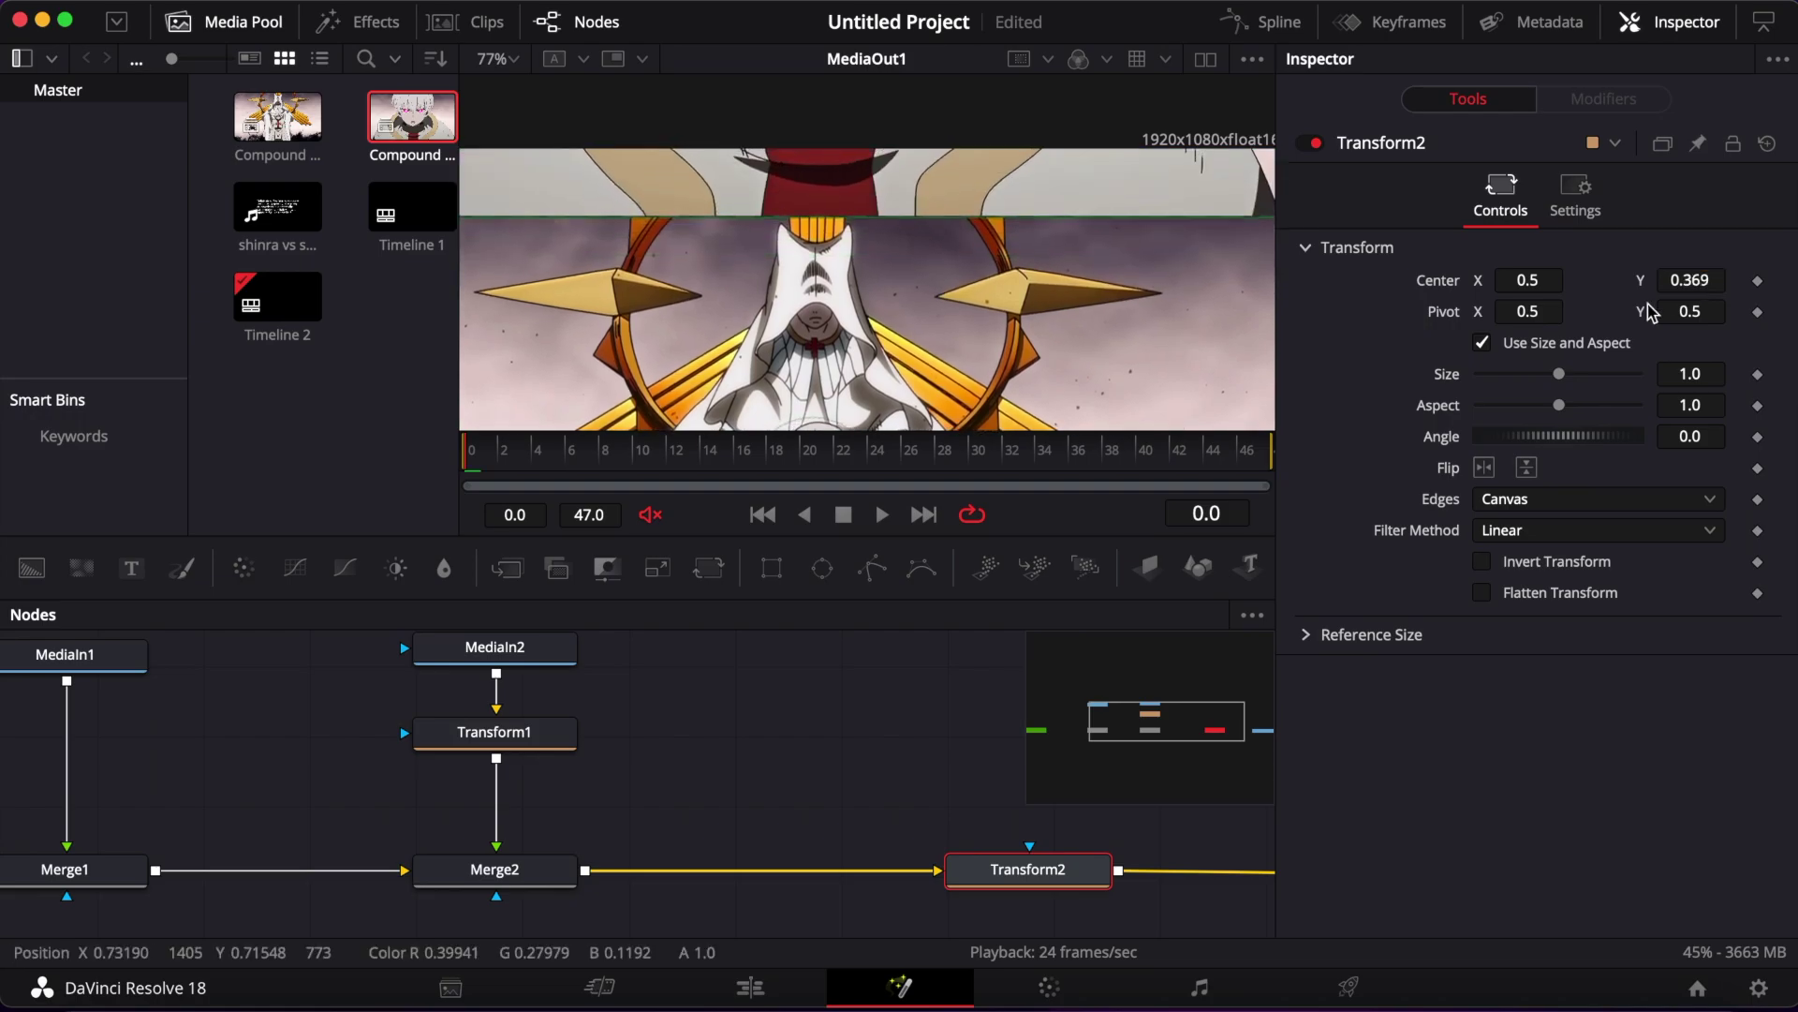
scroll(1129, 346, up, 5)
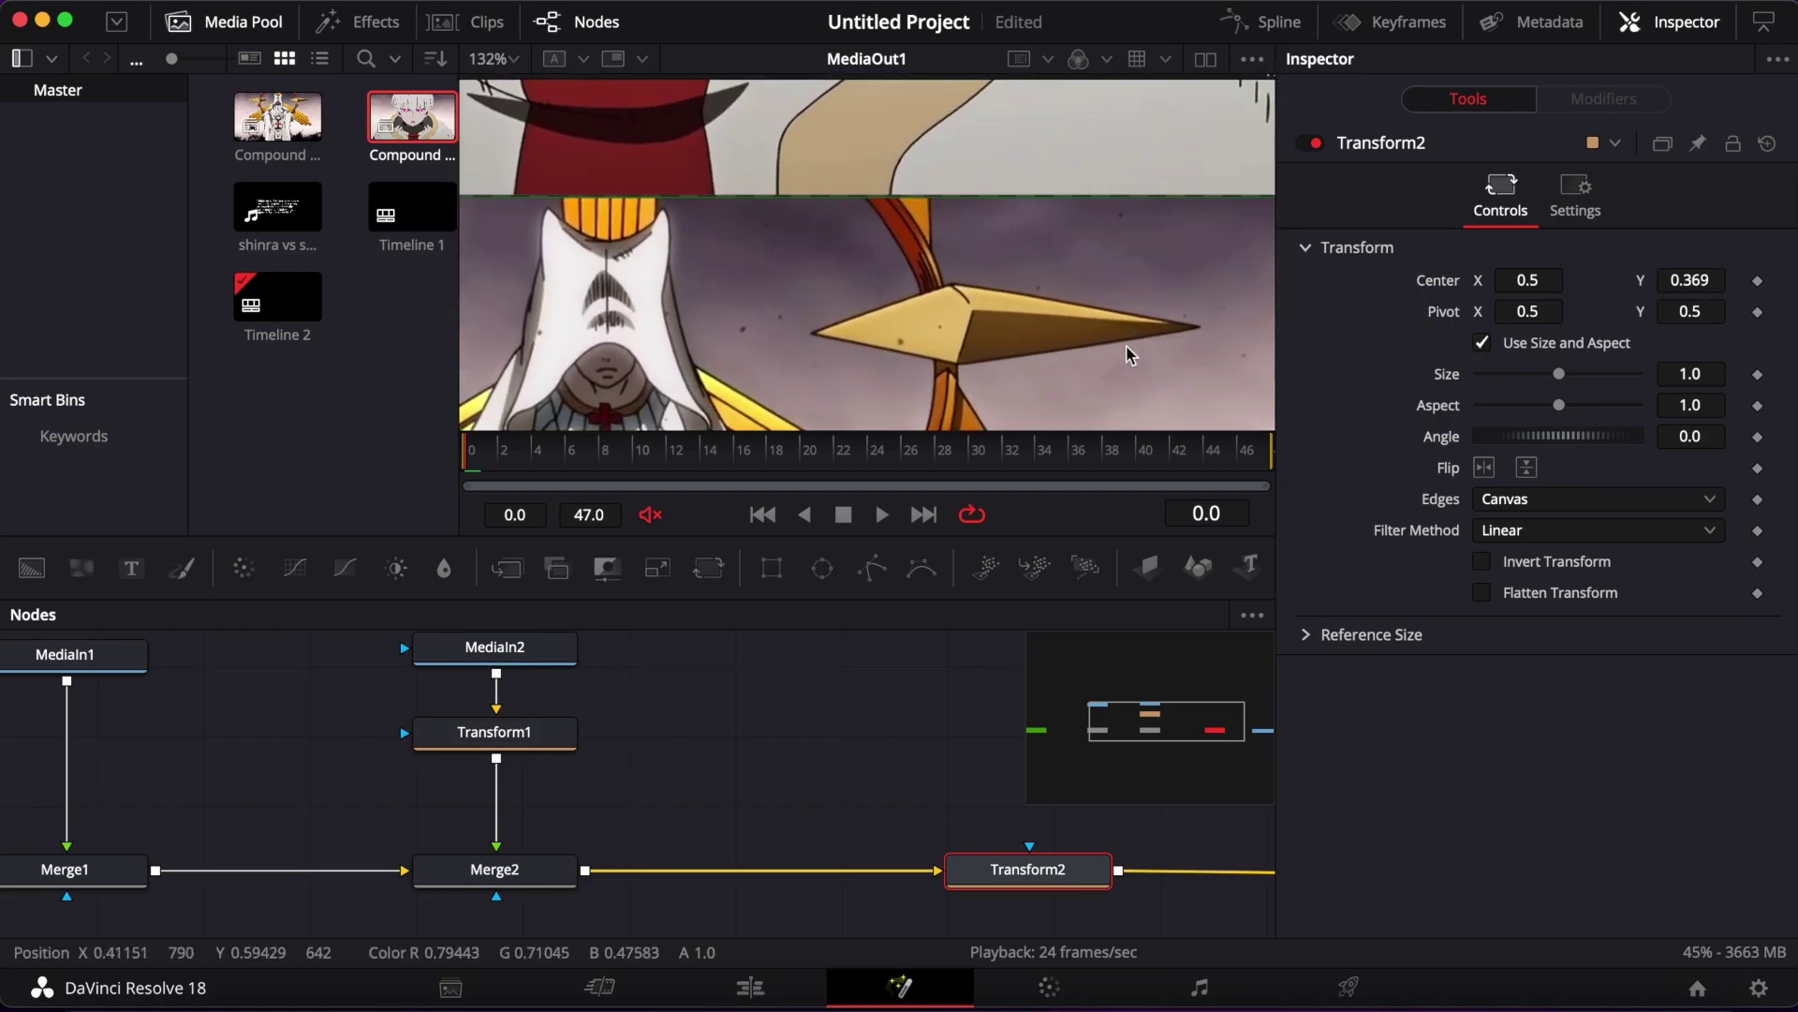
scroll(1129, 355, up, 1)
scroll(1101, 306, up, 5)
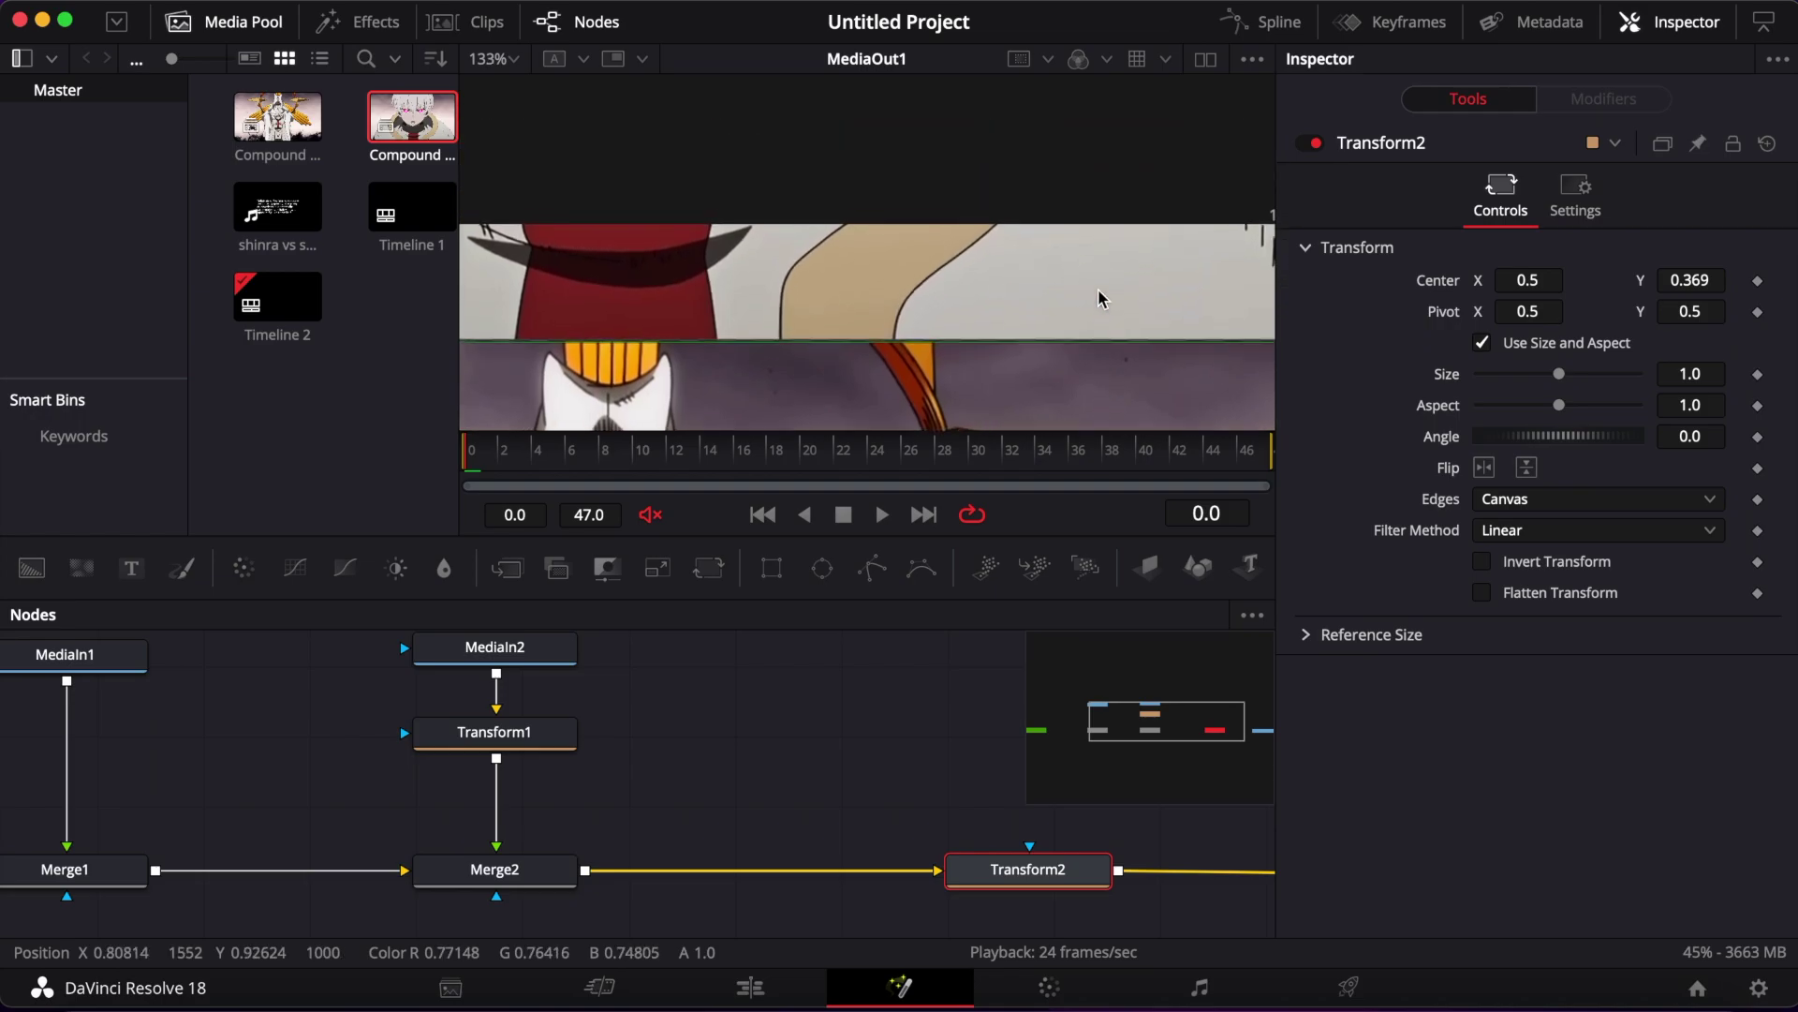
scroll(1102, 299, down, 3)
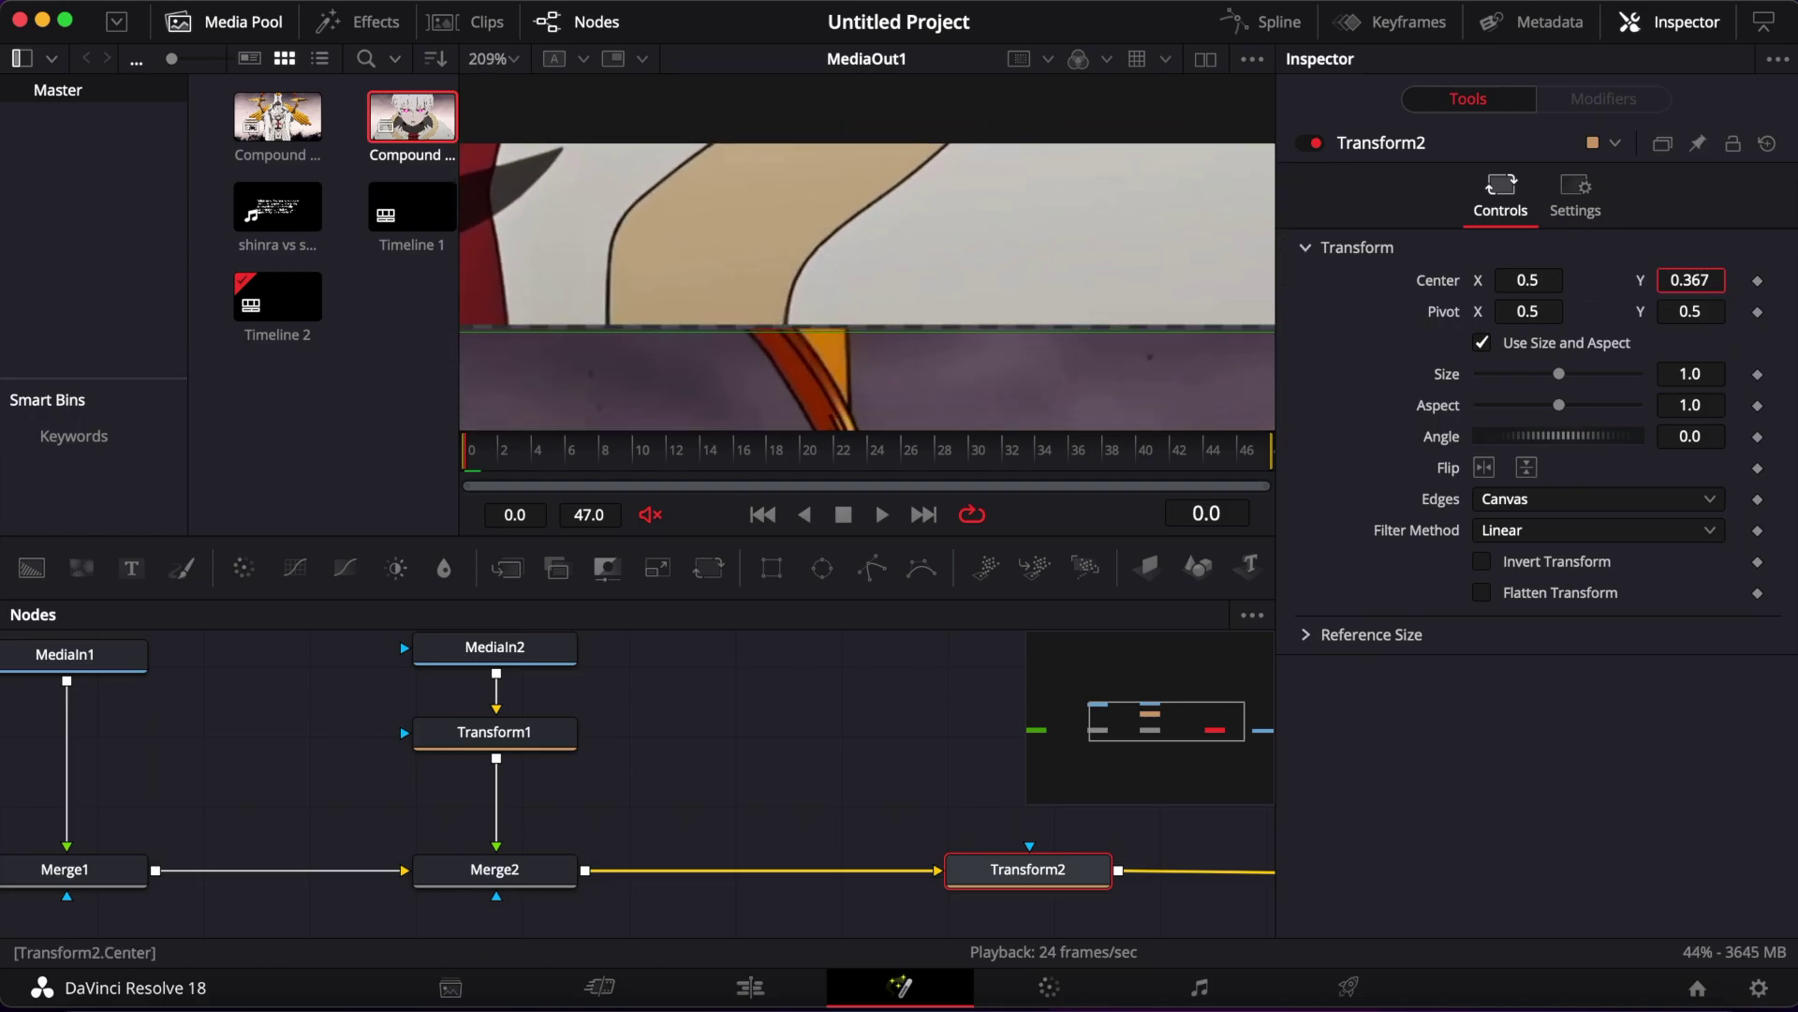
drag(1691, 280, 1689, 280)
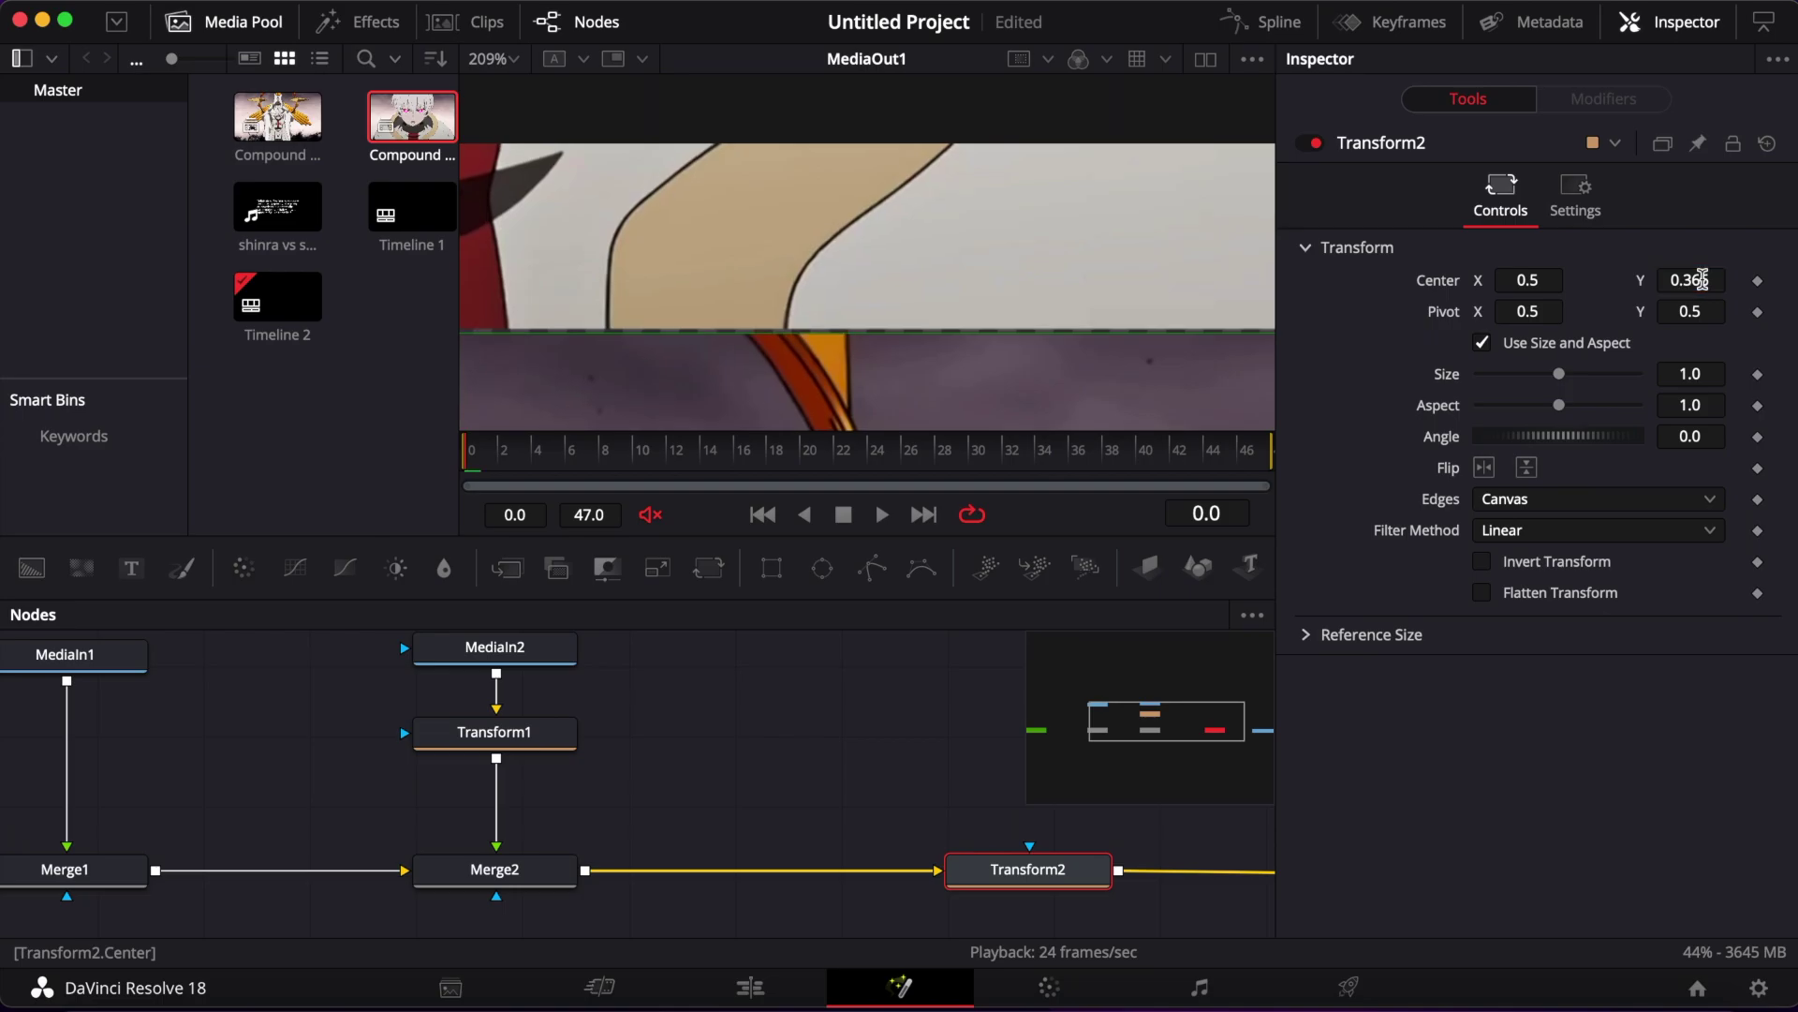
Set Transform1's Center Y to 1.5 to close the gap between the two clips
click(518, 737)
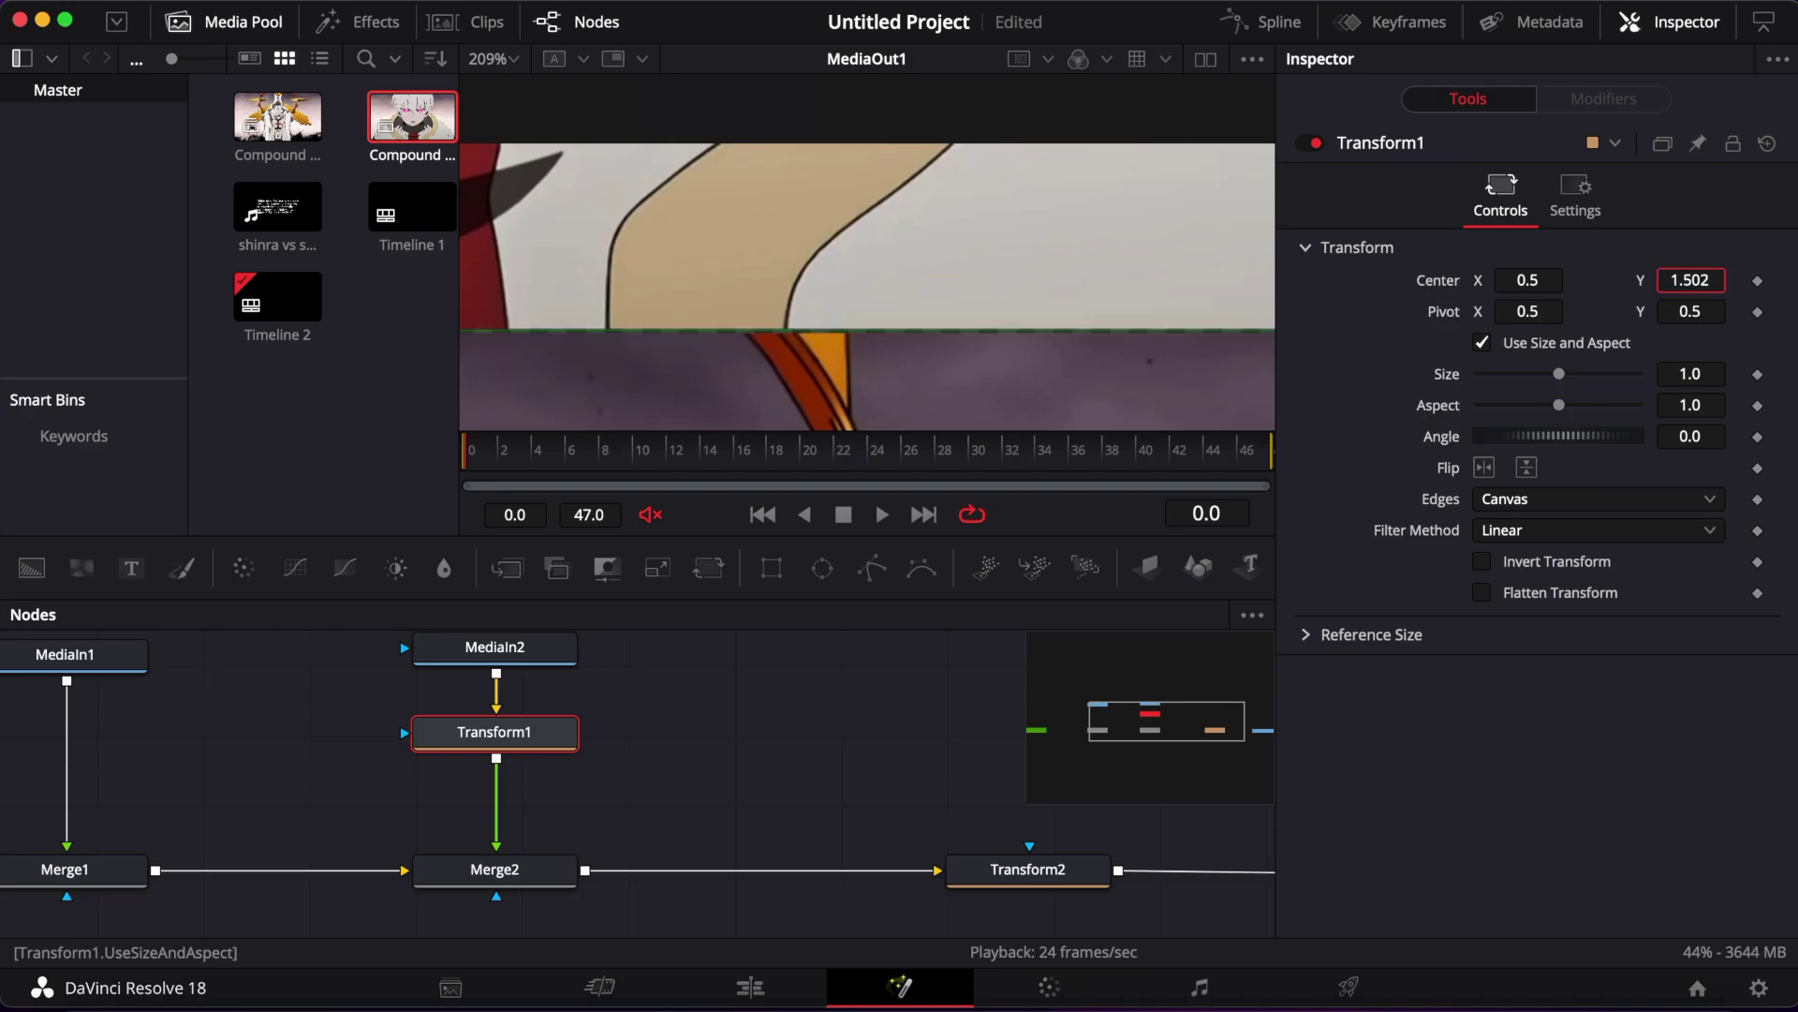
key(Down)
key(Down)
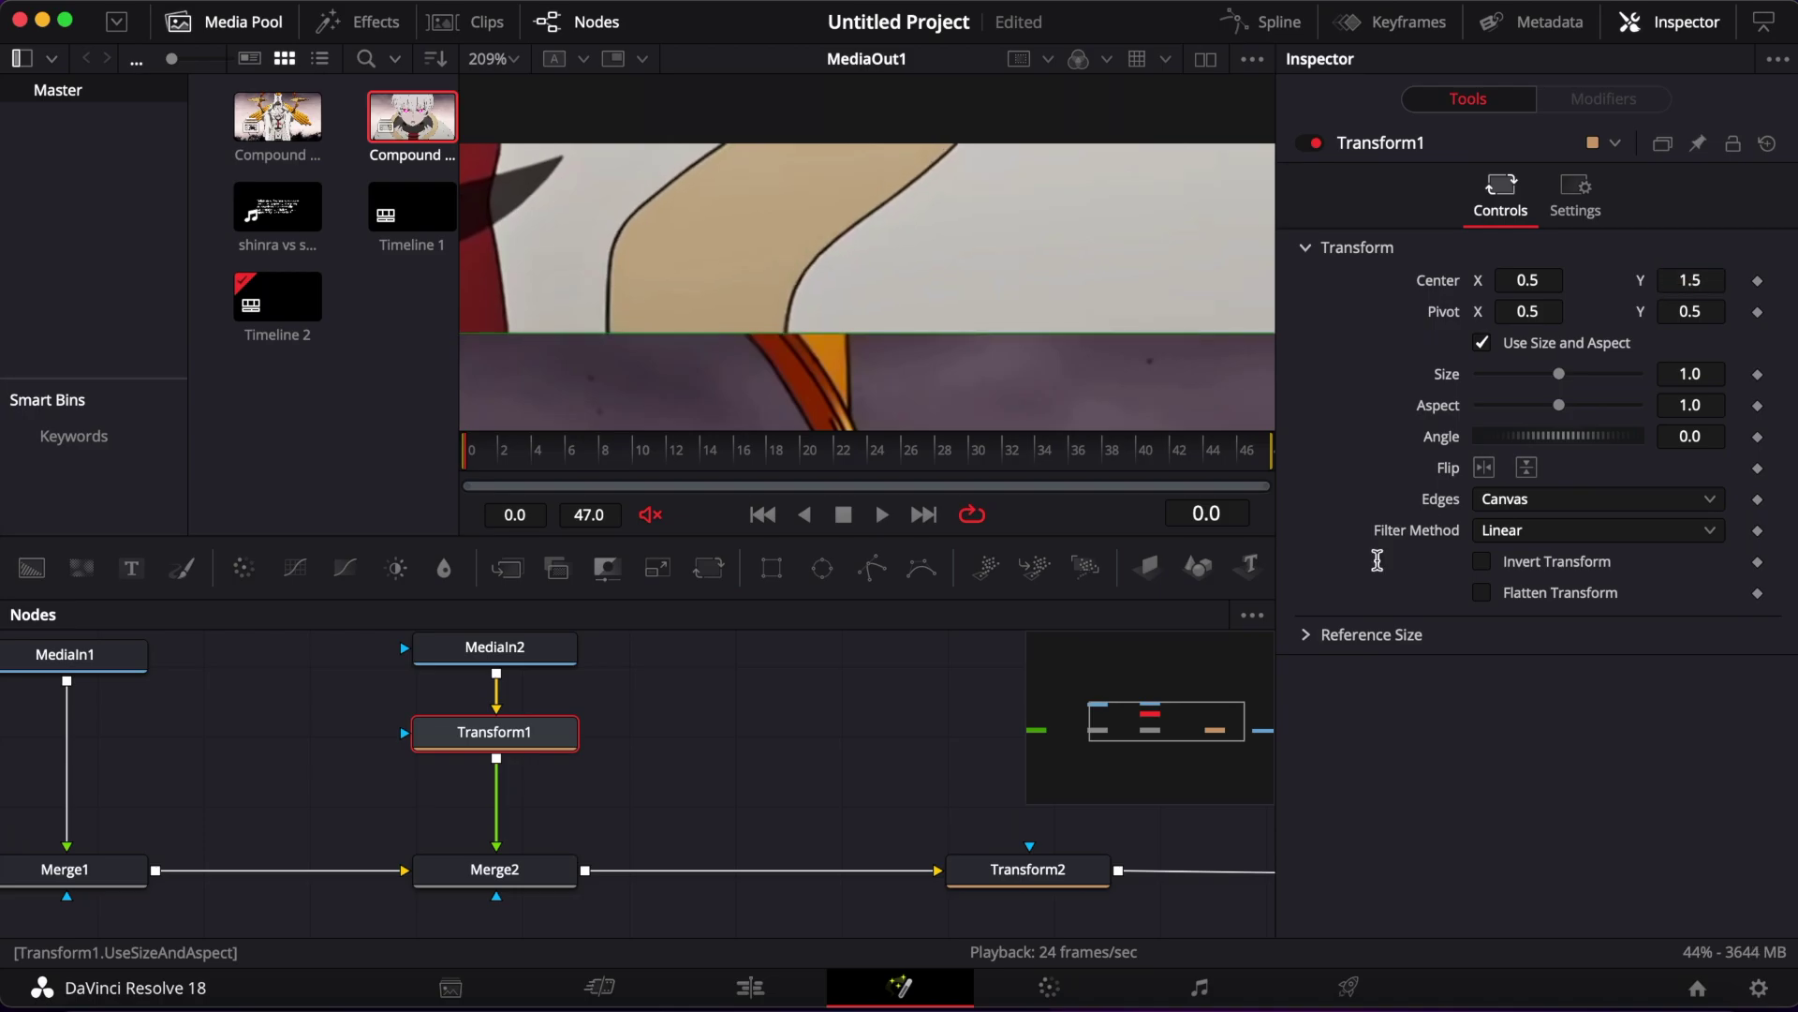
Reset Transform2's Center to its default of 0.5 so Compound Clip 1 fills the frame
click(1058, 873)
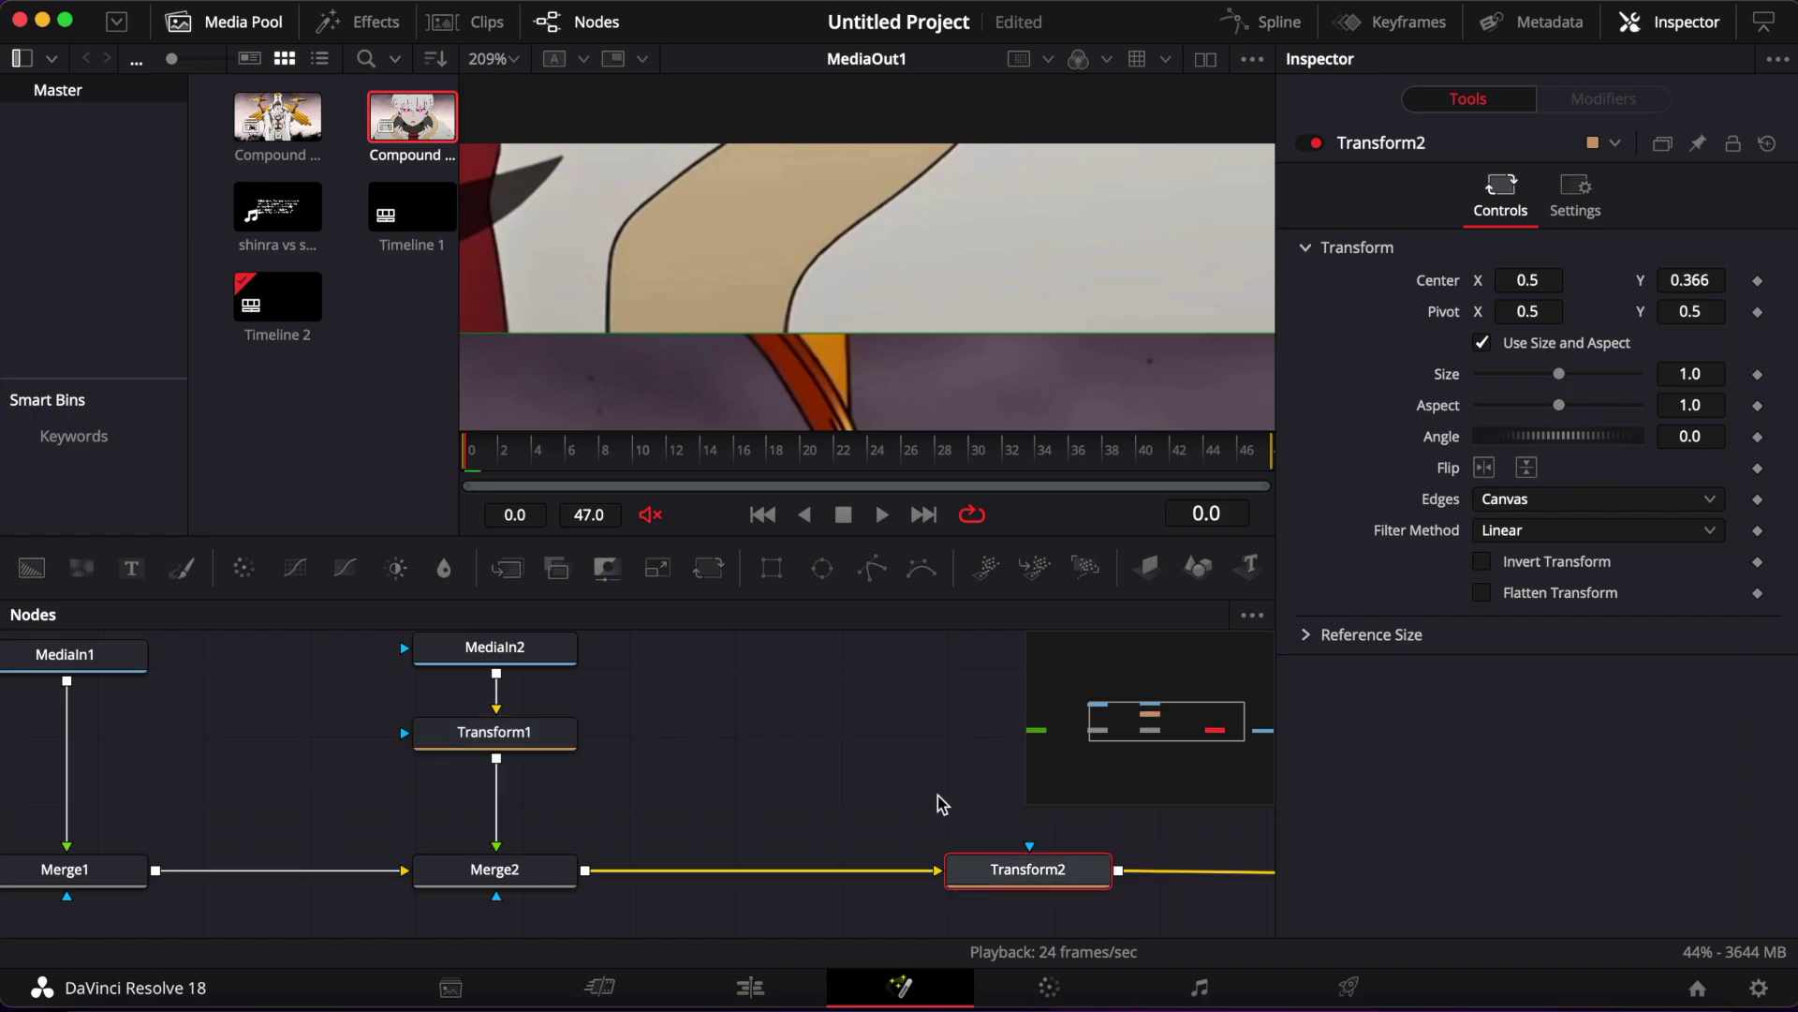
click(980, 856)
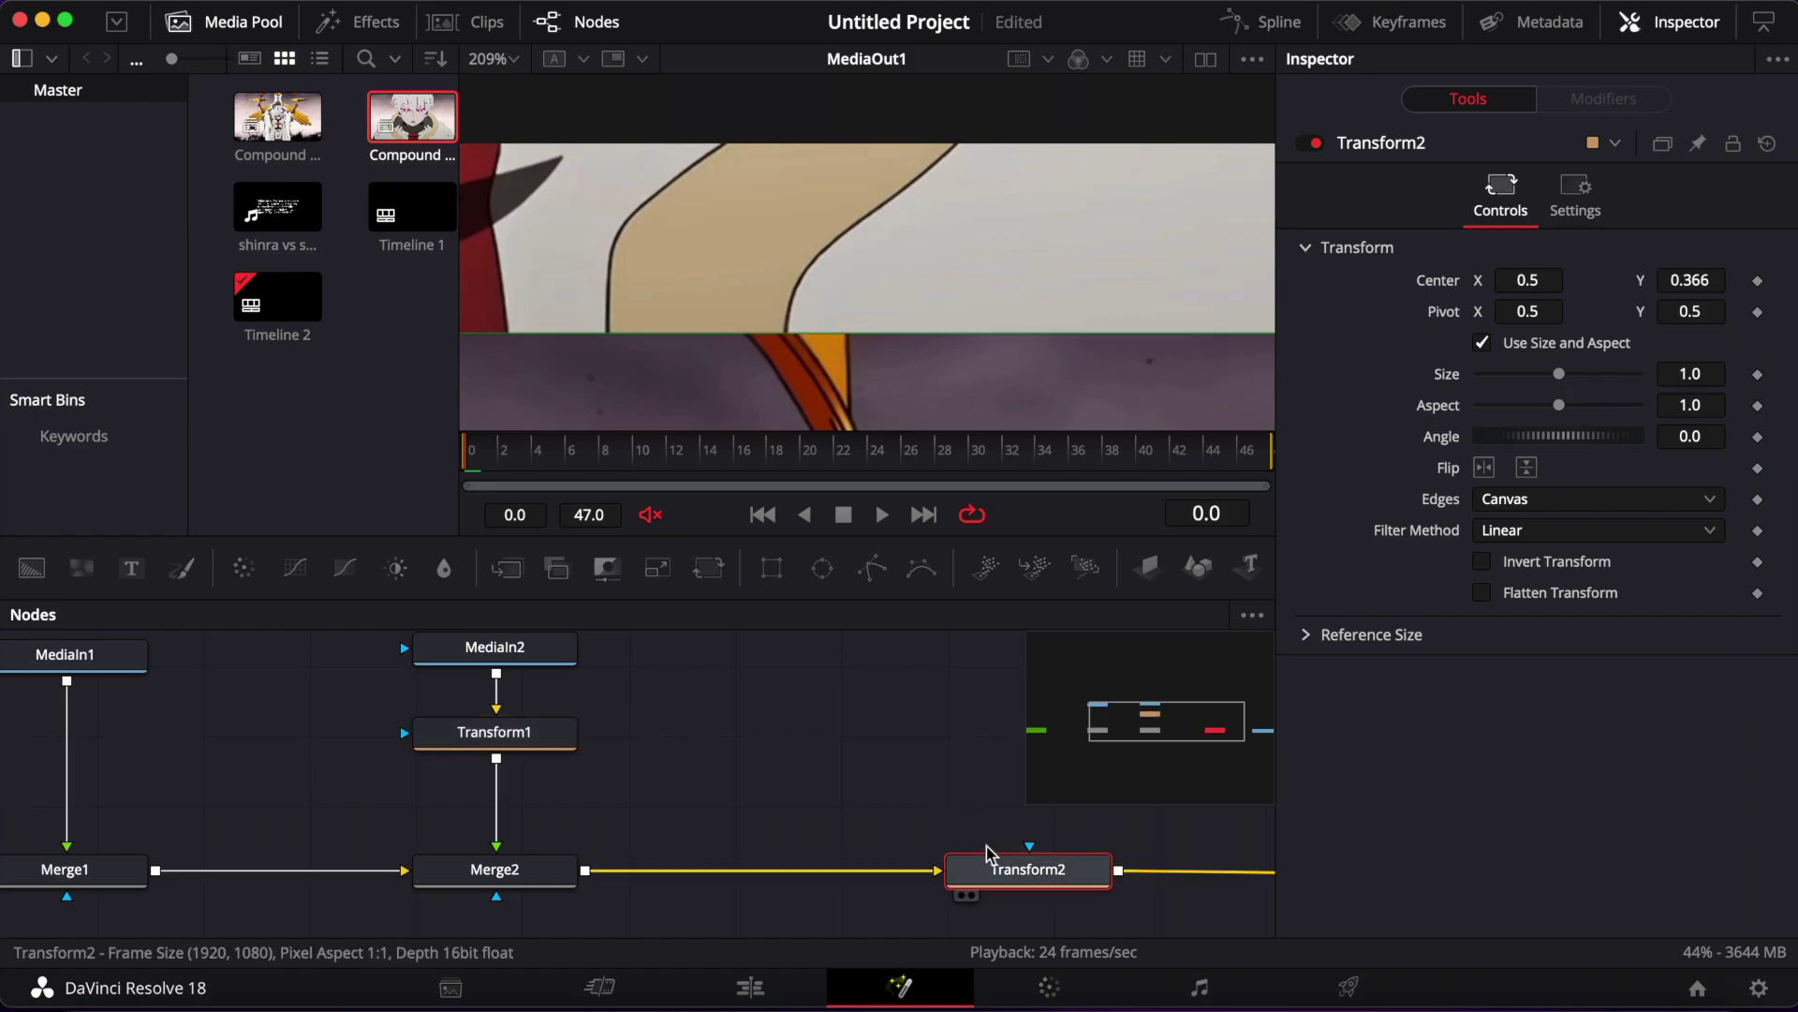
double_click(1450, 285)
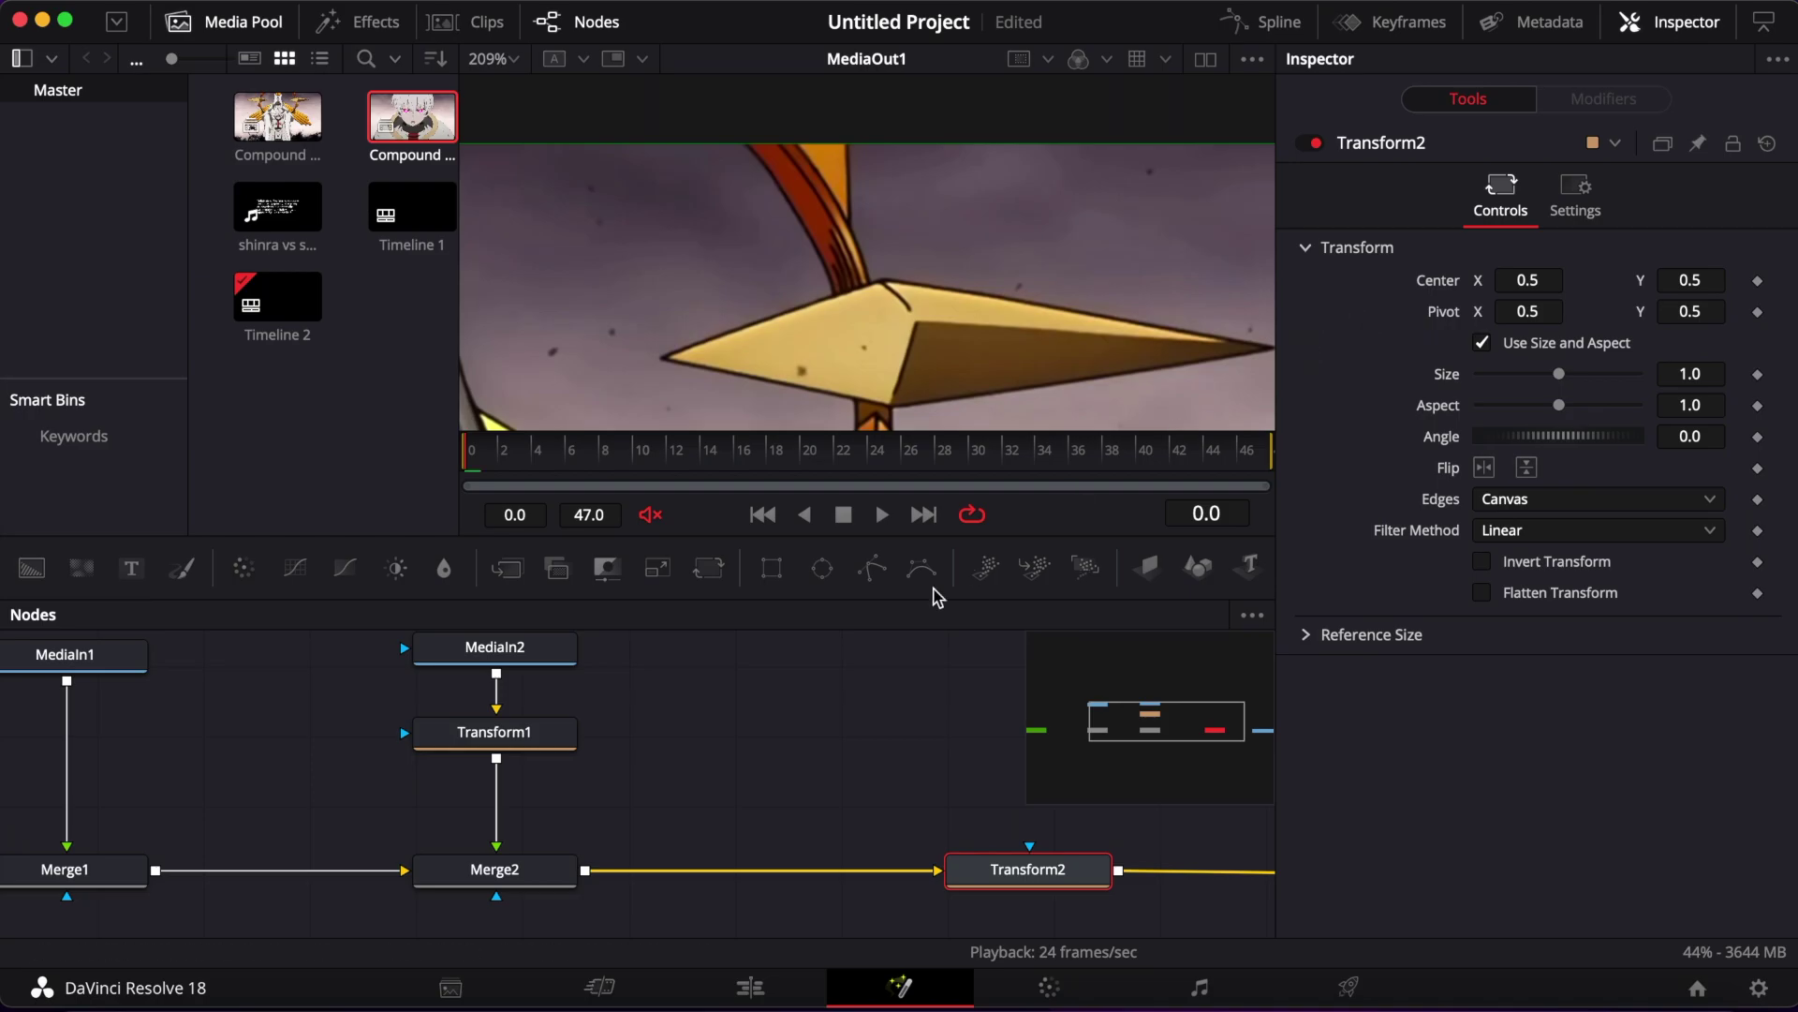
click(837, 714)
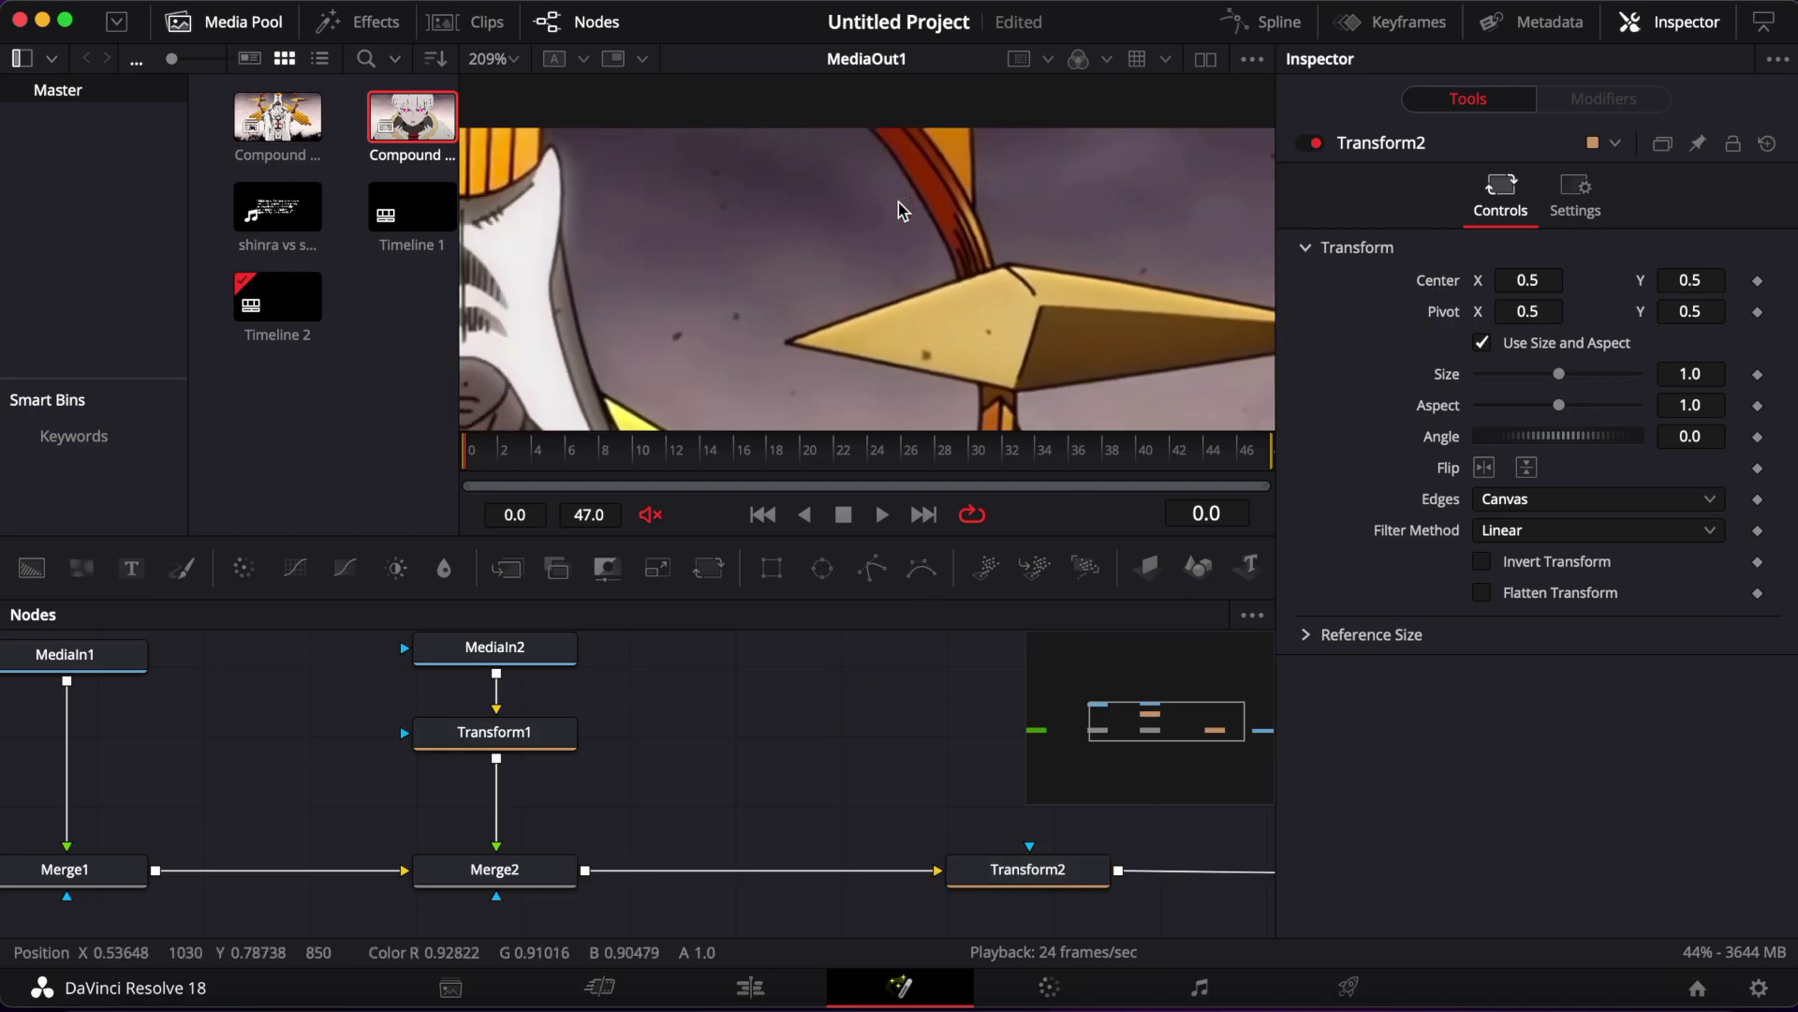
scroll(897, 203, left, 2)
click(512, 60)
click(511, 88)
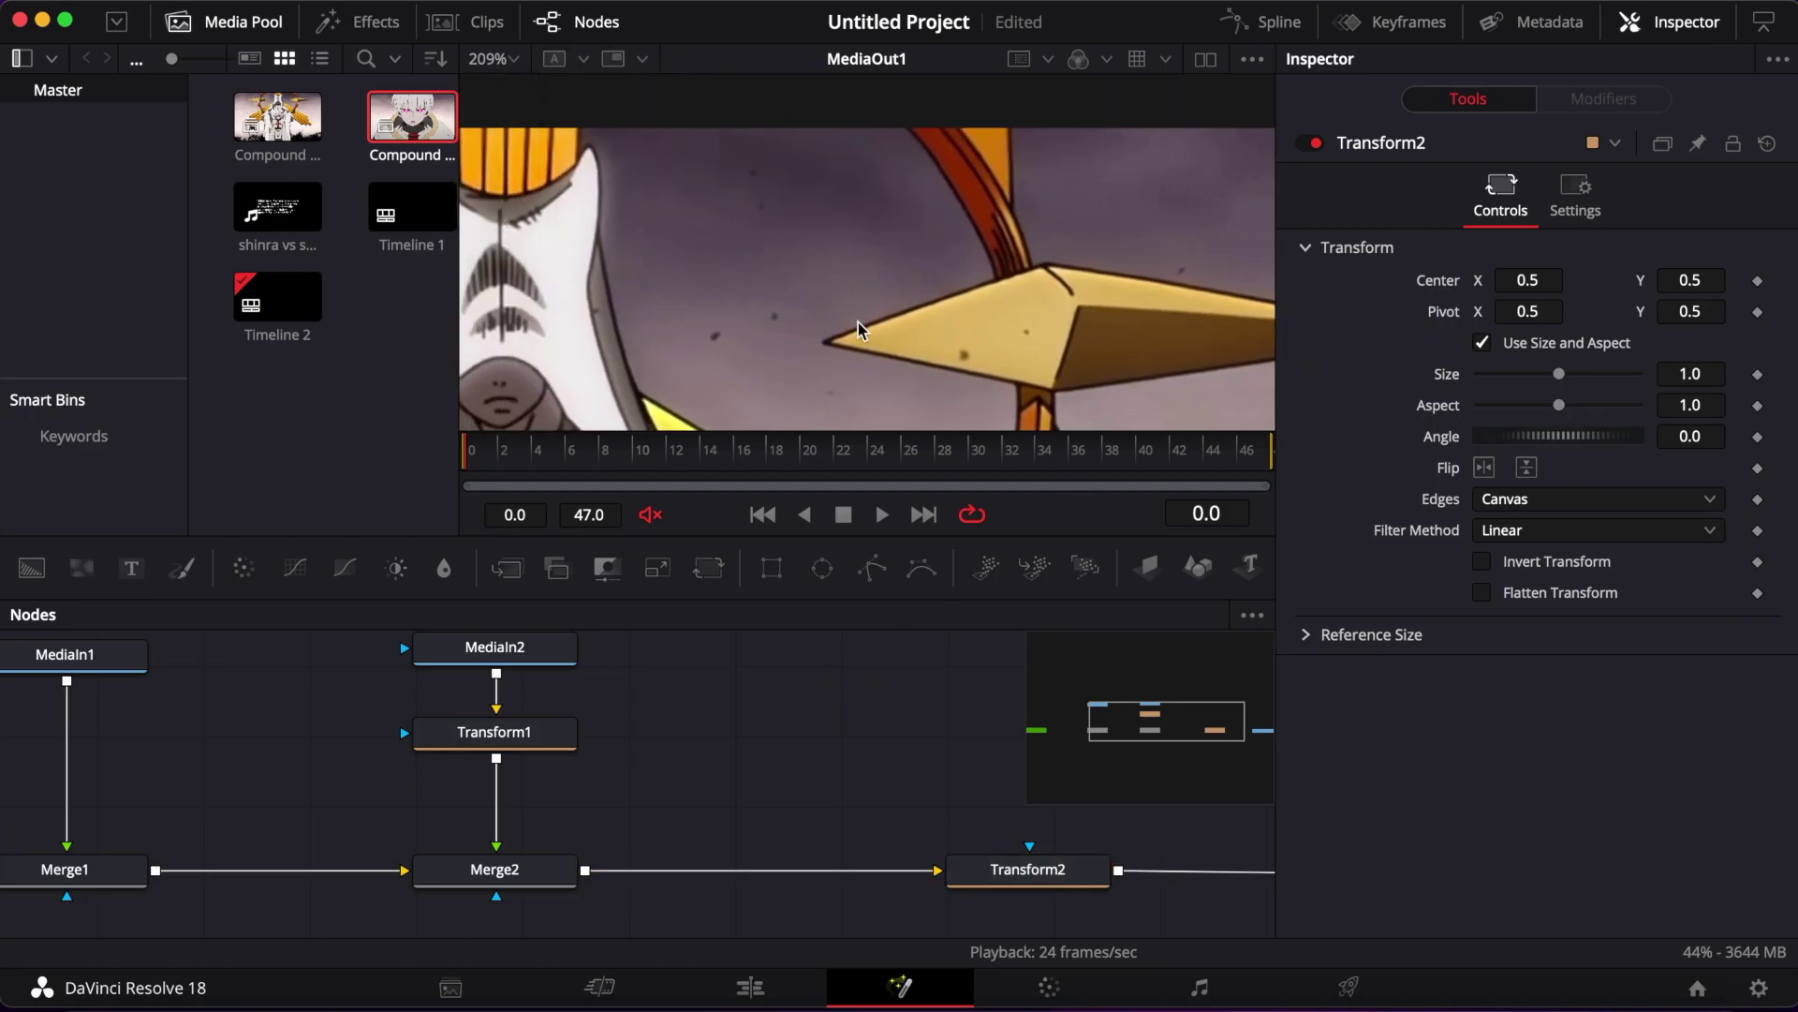
Fit the composite image to the viewer and move the Transform2 node closer to Merge2
key(ctrl+f)
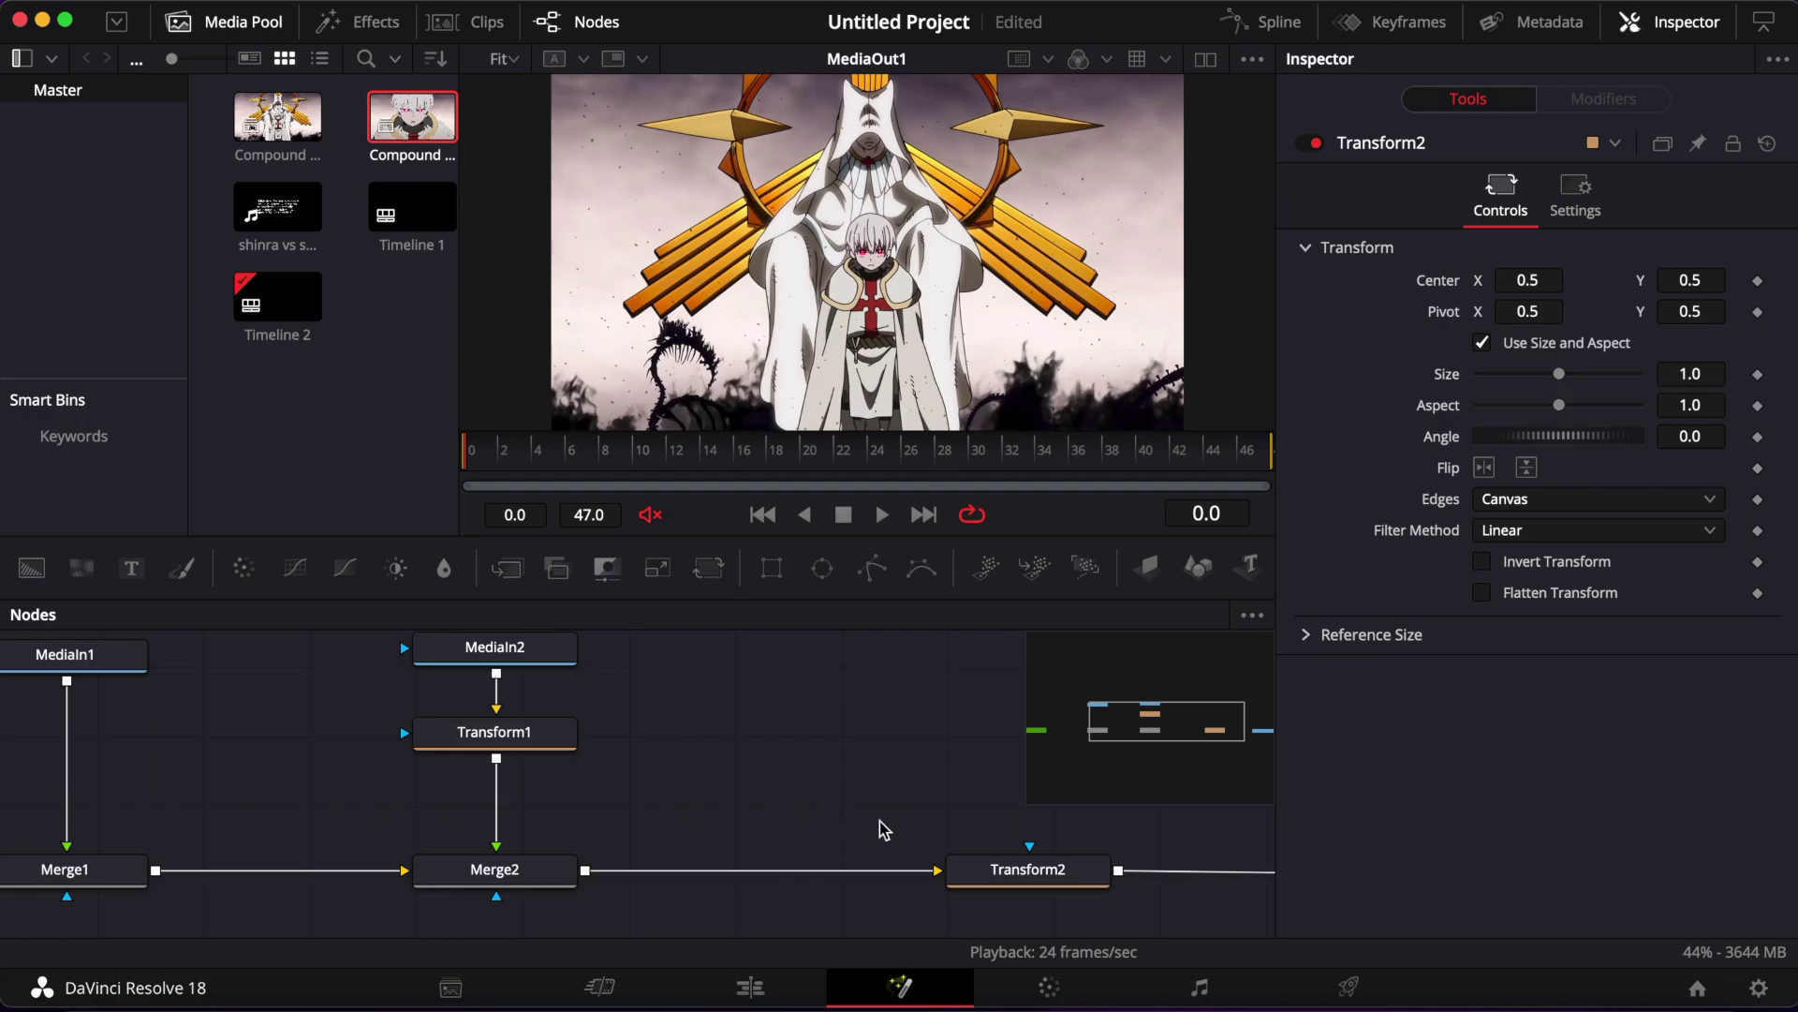
drag(974, 869, 851, 871)
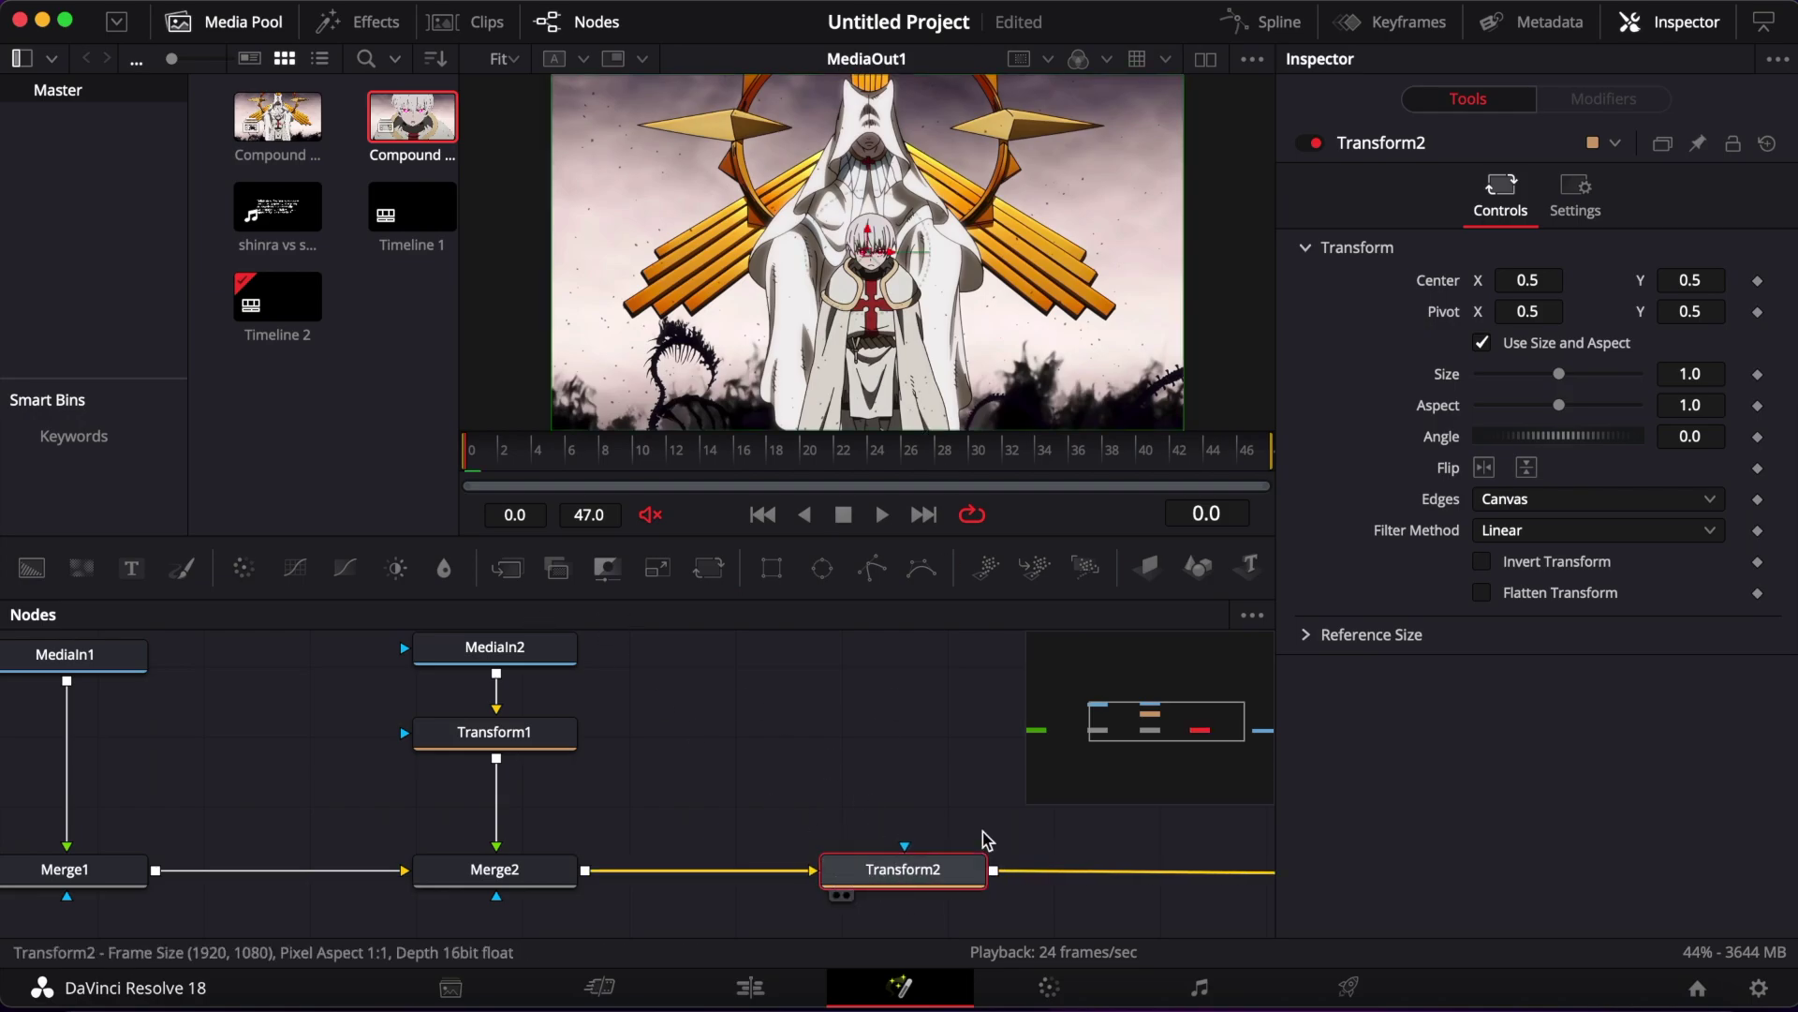
scroll(983, 843, right, 5)
right_click(1052, 522)
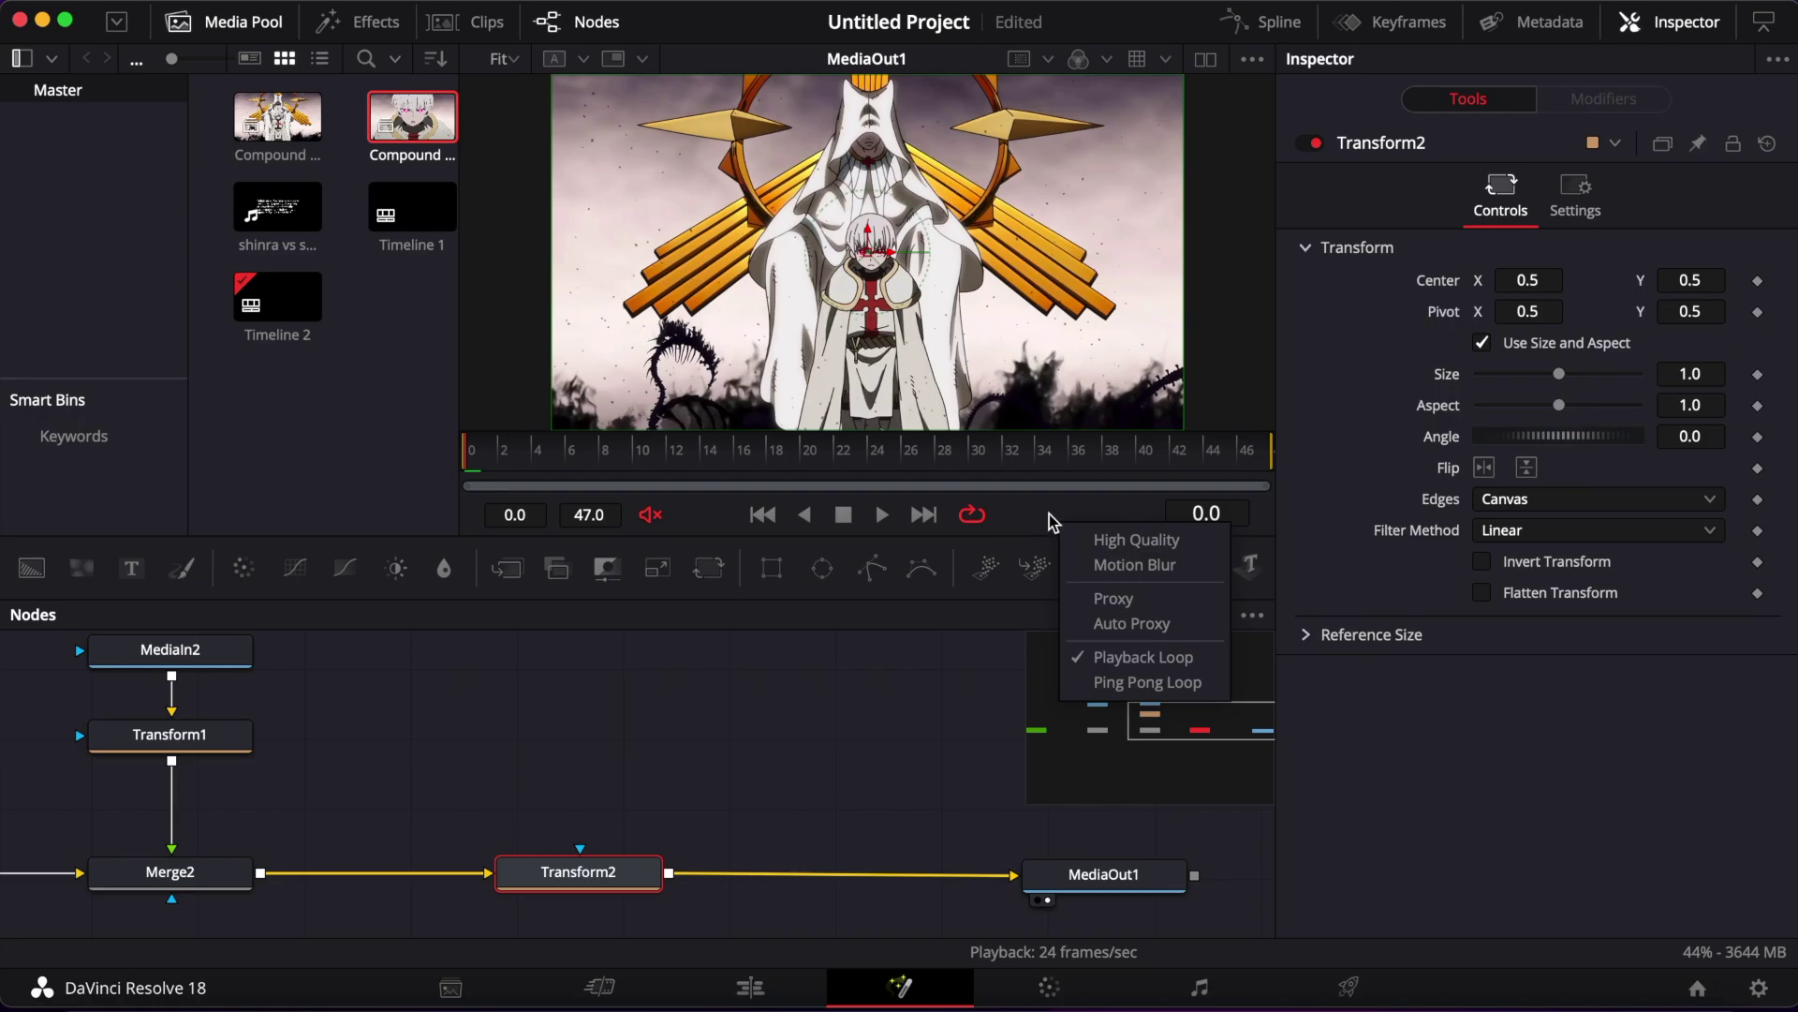
click(998, 537)
scroll(770, 770, left, 5)
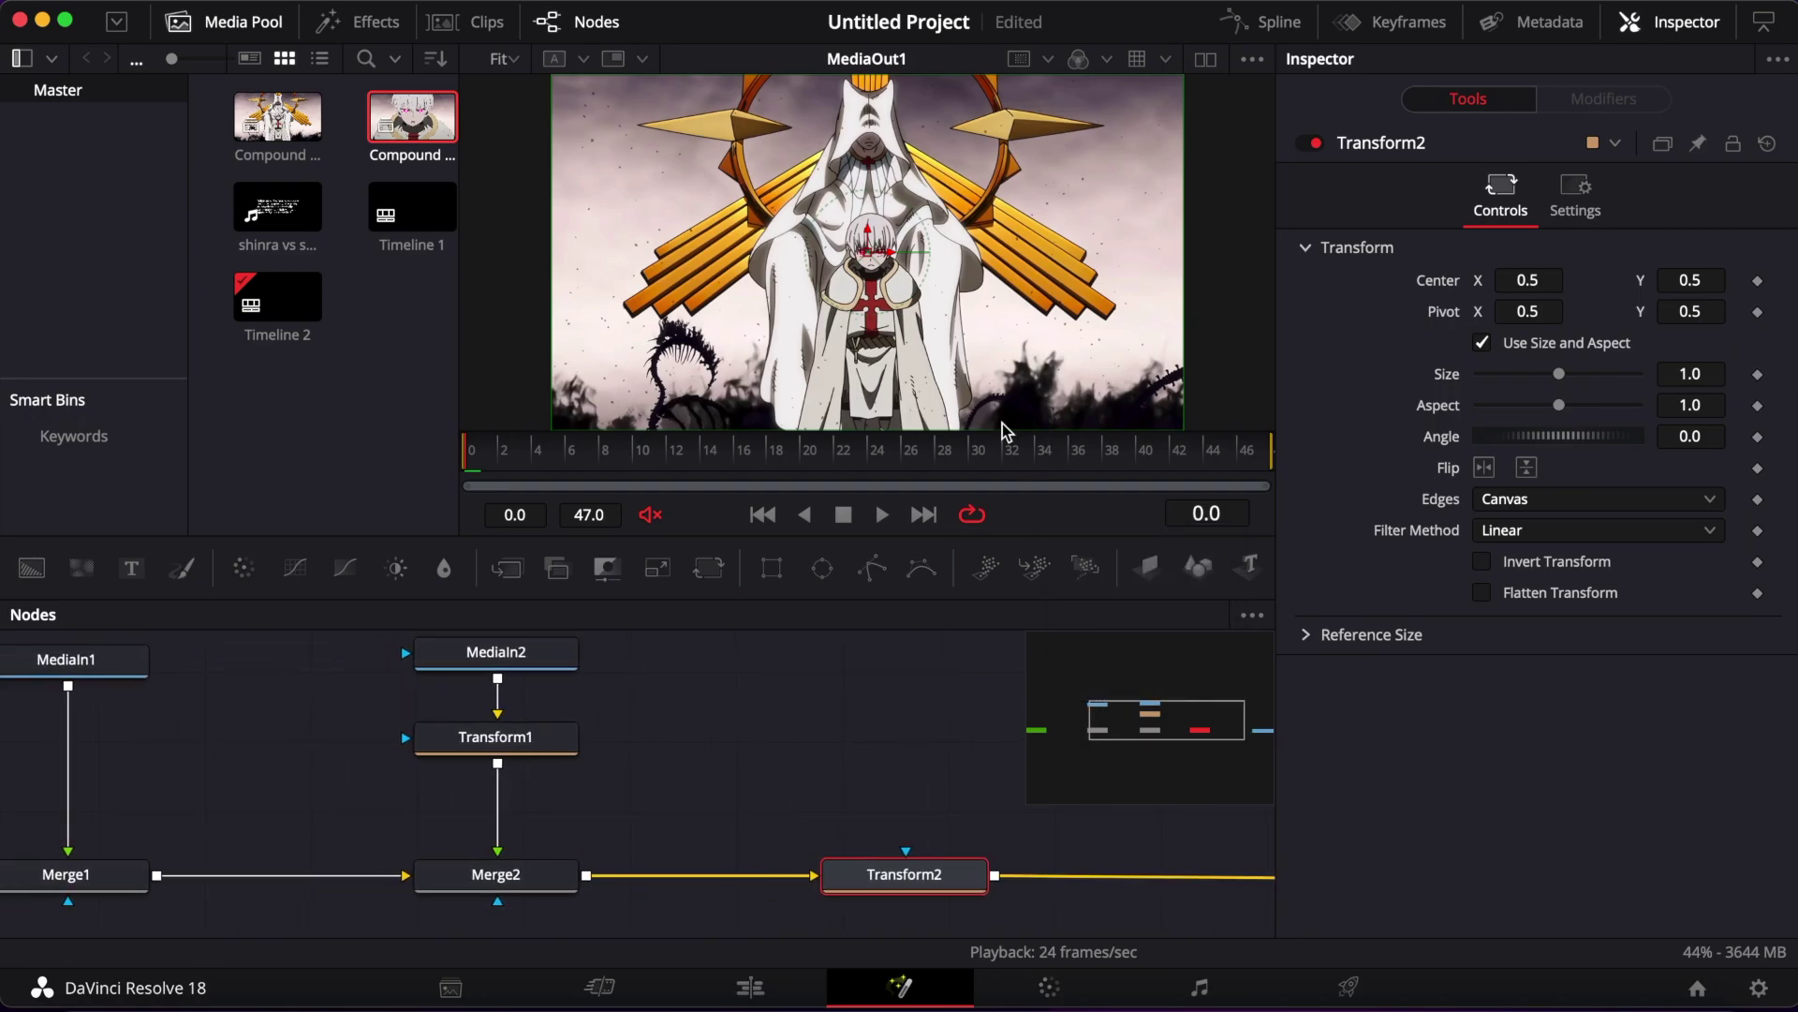
Keyframe Transform2's Center in its default position at frames 24, 0 and 40
click(920, 453)
key(Right)
key(Left)
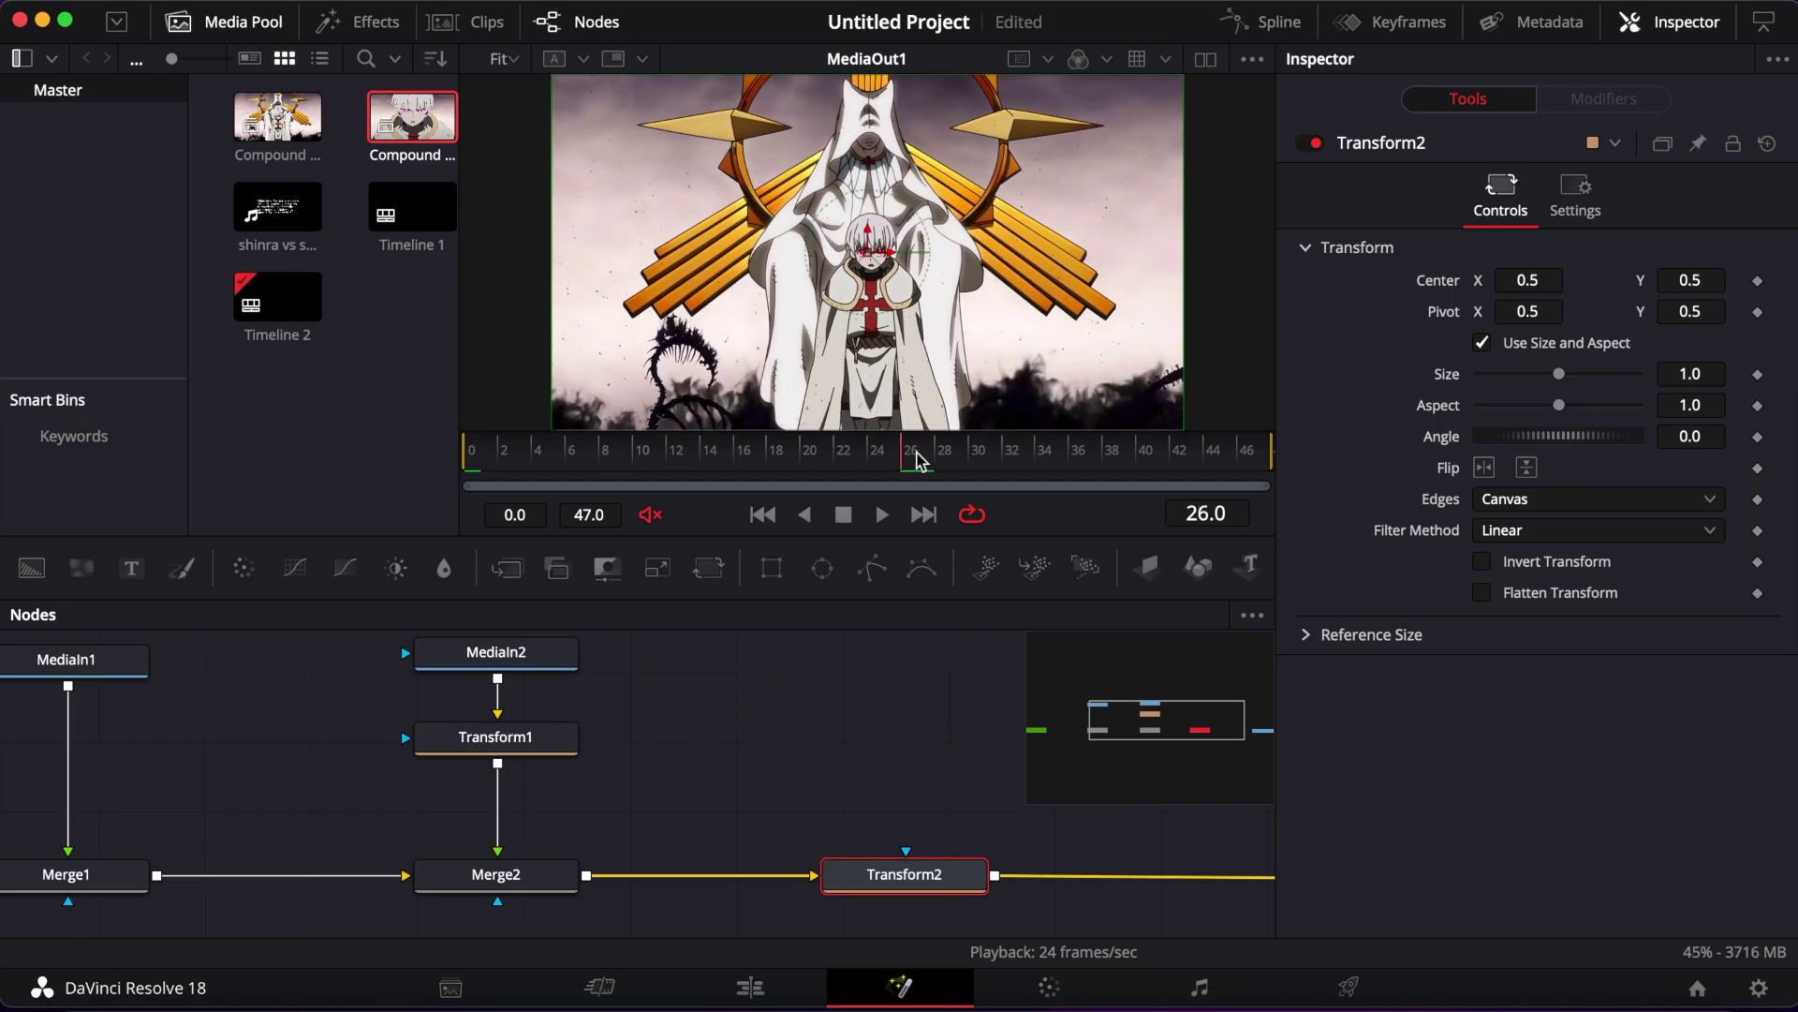
click(882, 455)
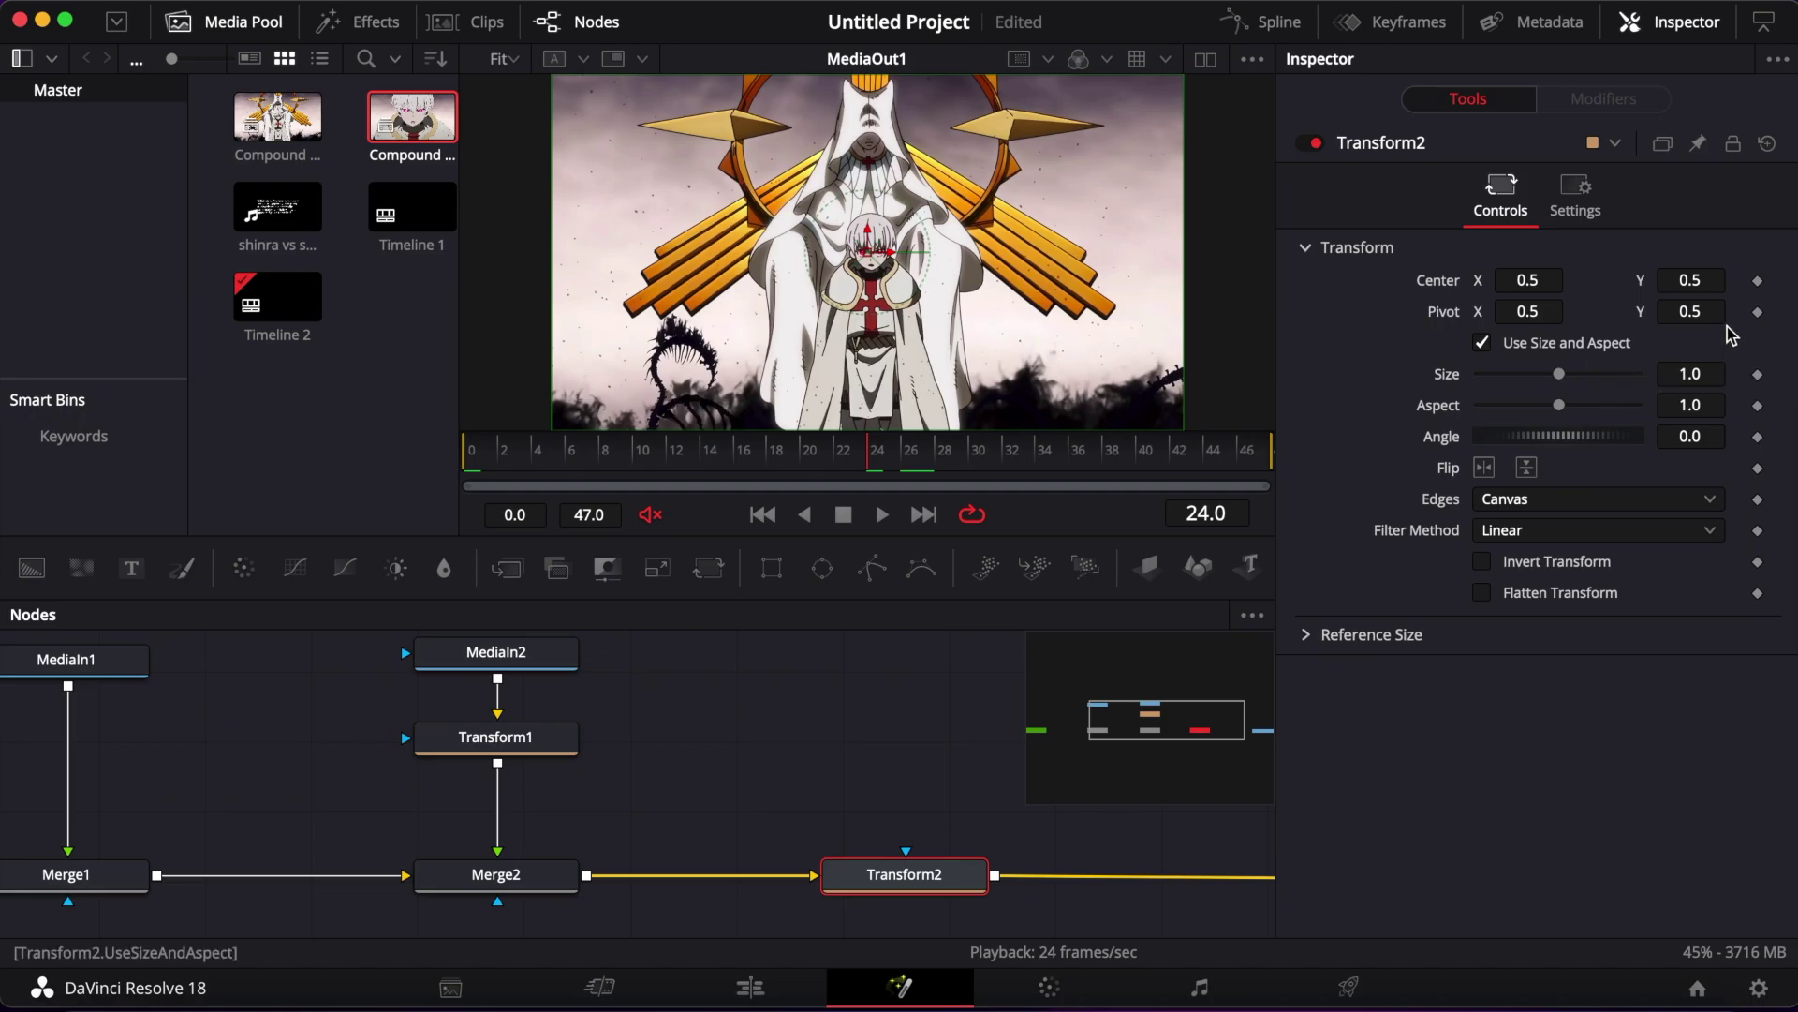
click(1759, 281)
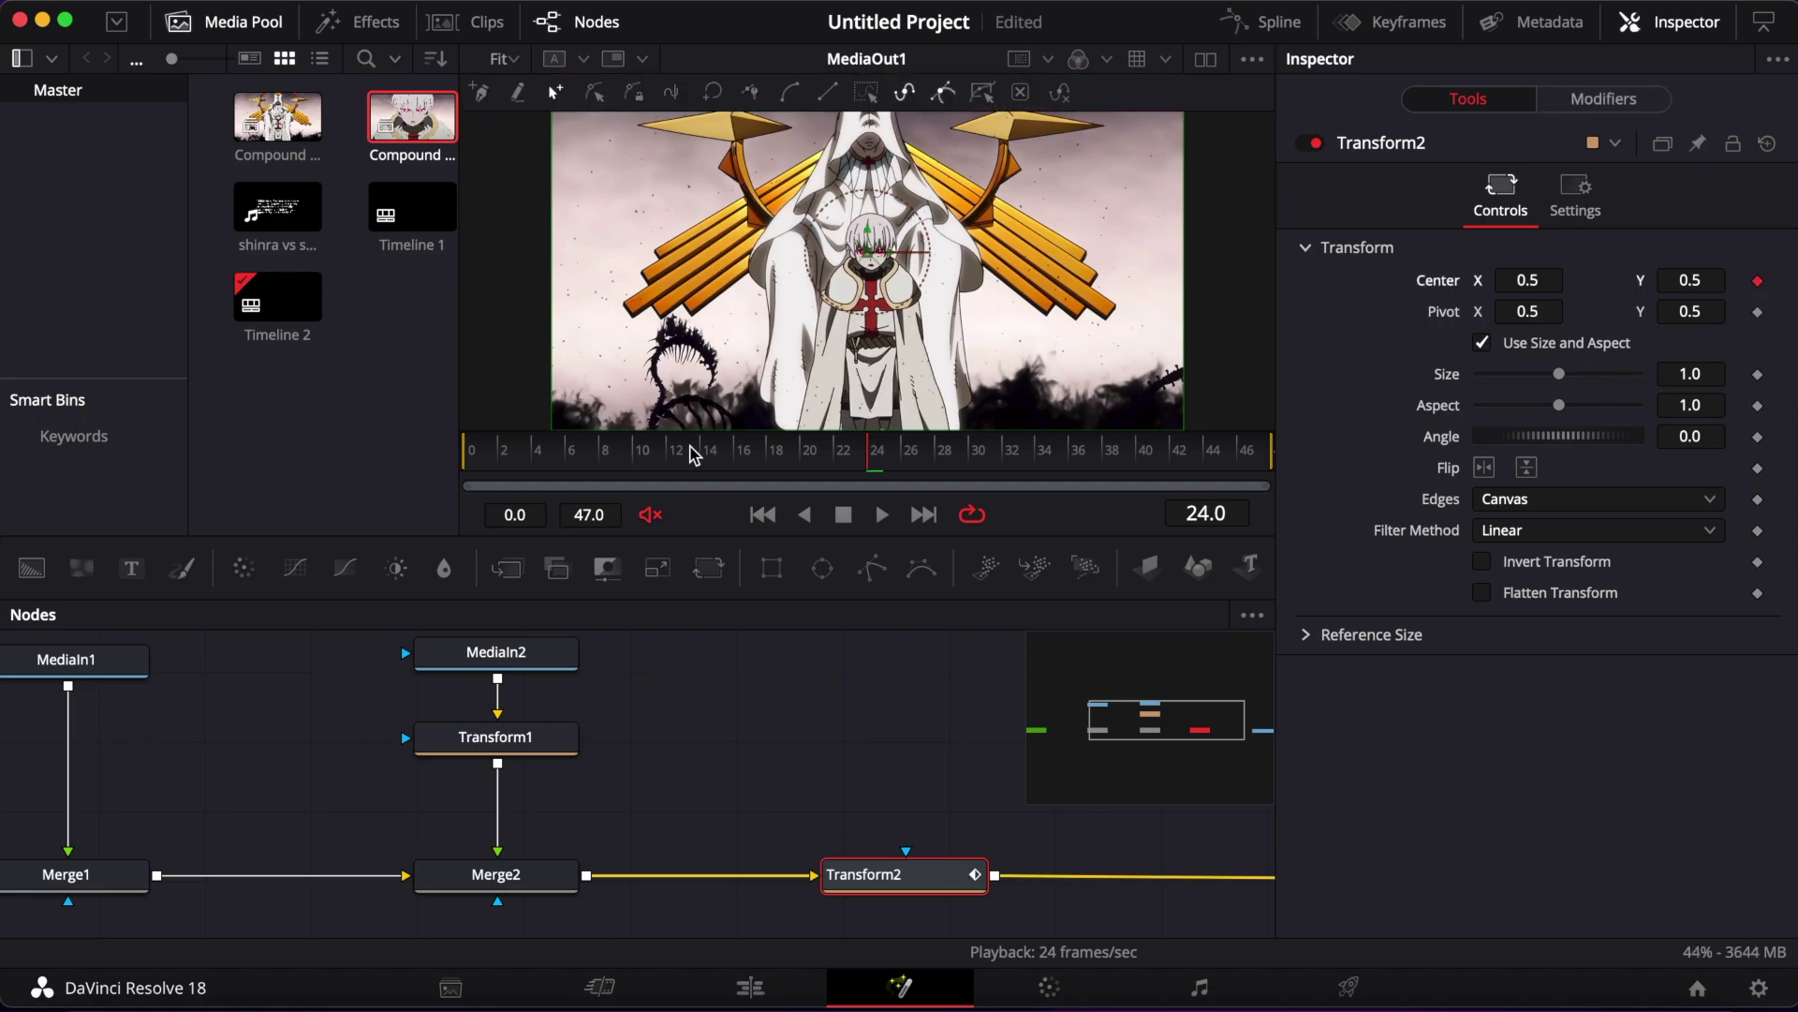
drag(654, 456, 418, 471)
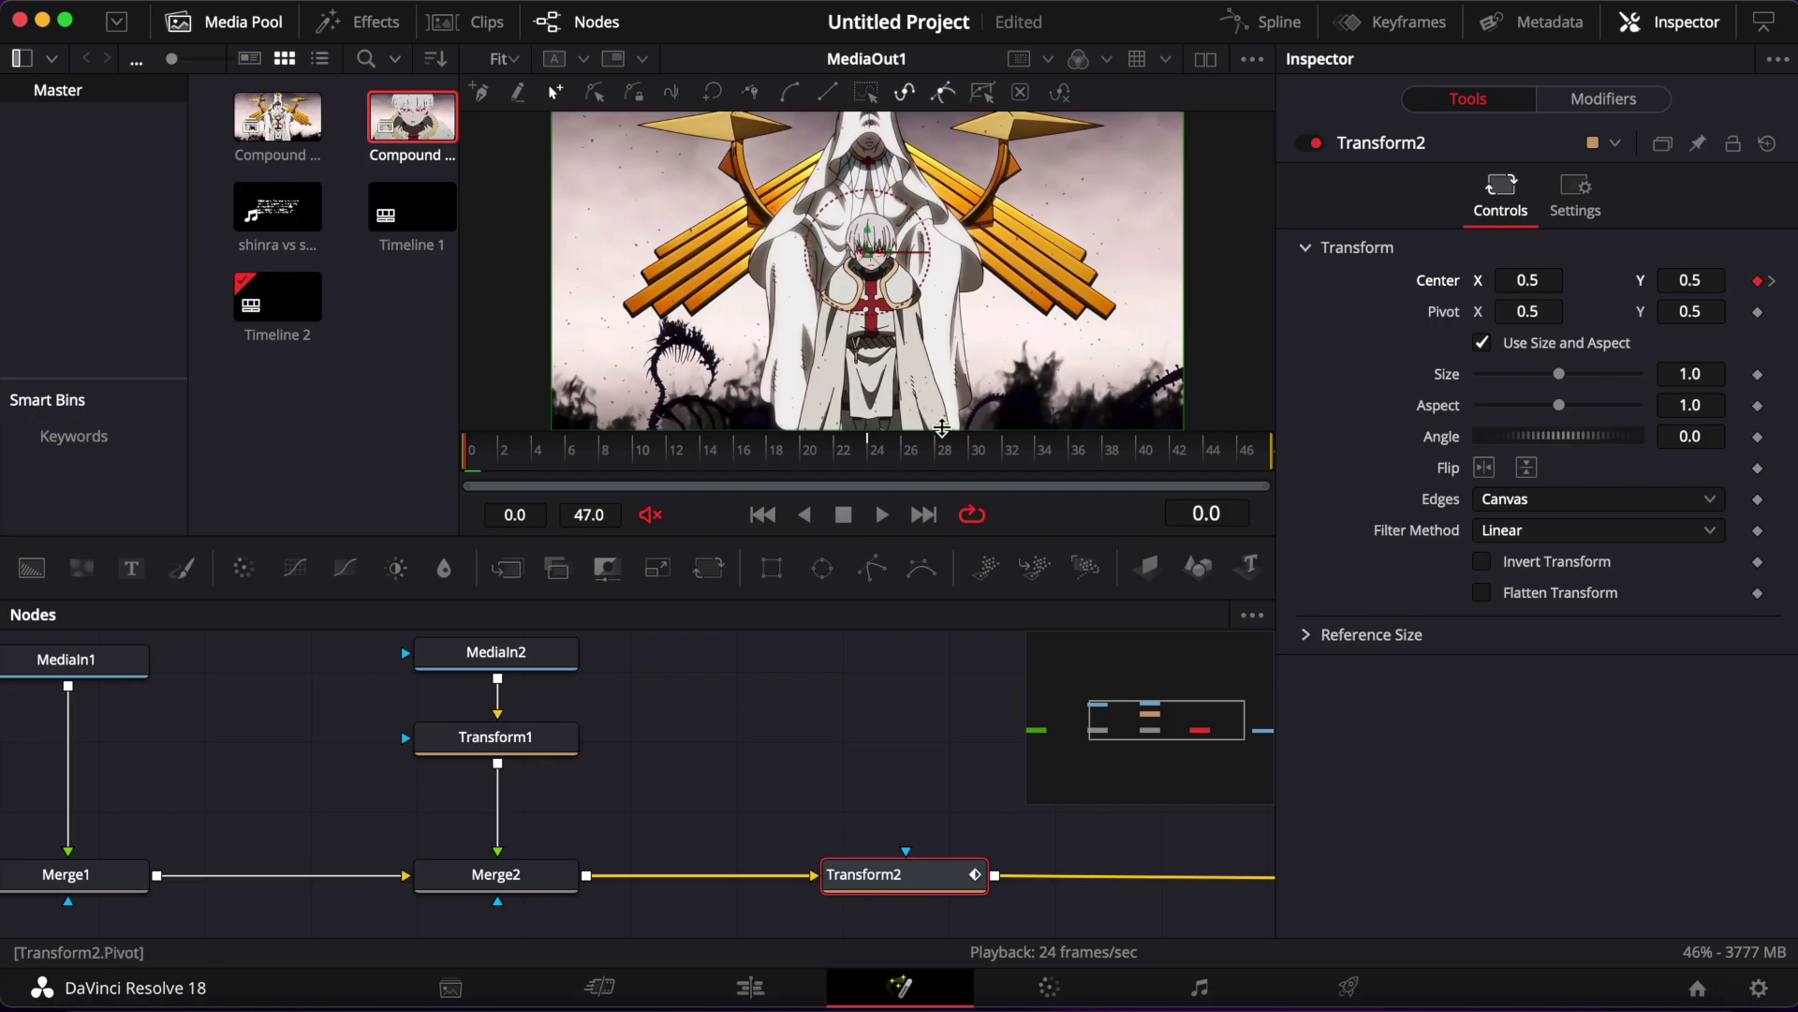
click(872, 454)
drag(872, 458, 1021, 473)
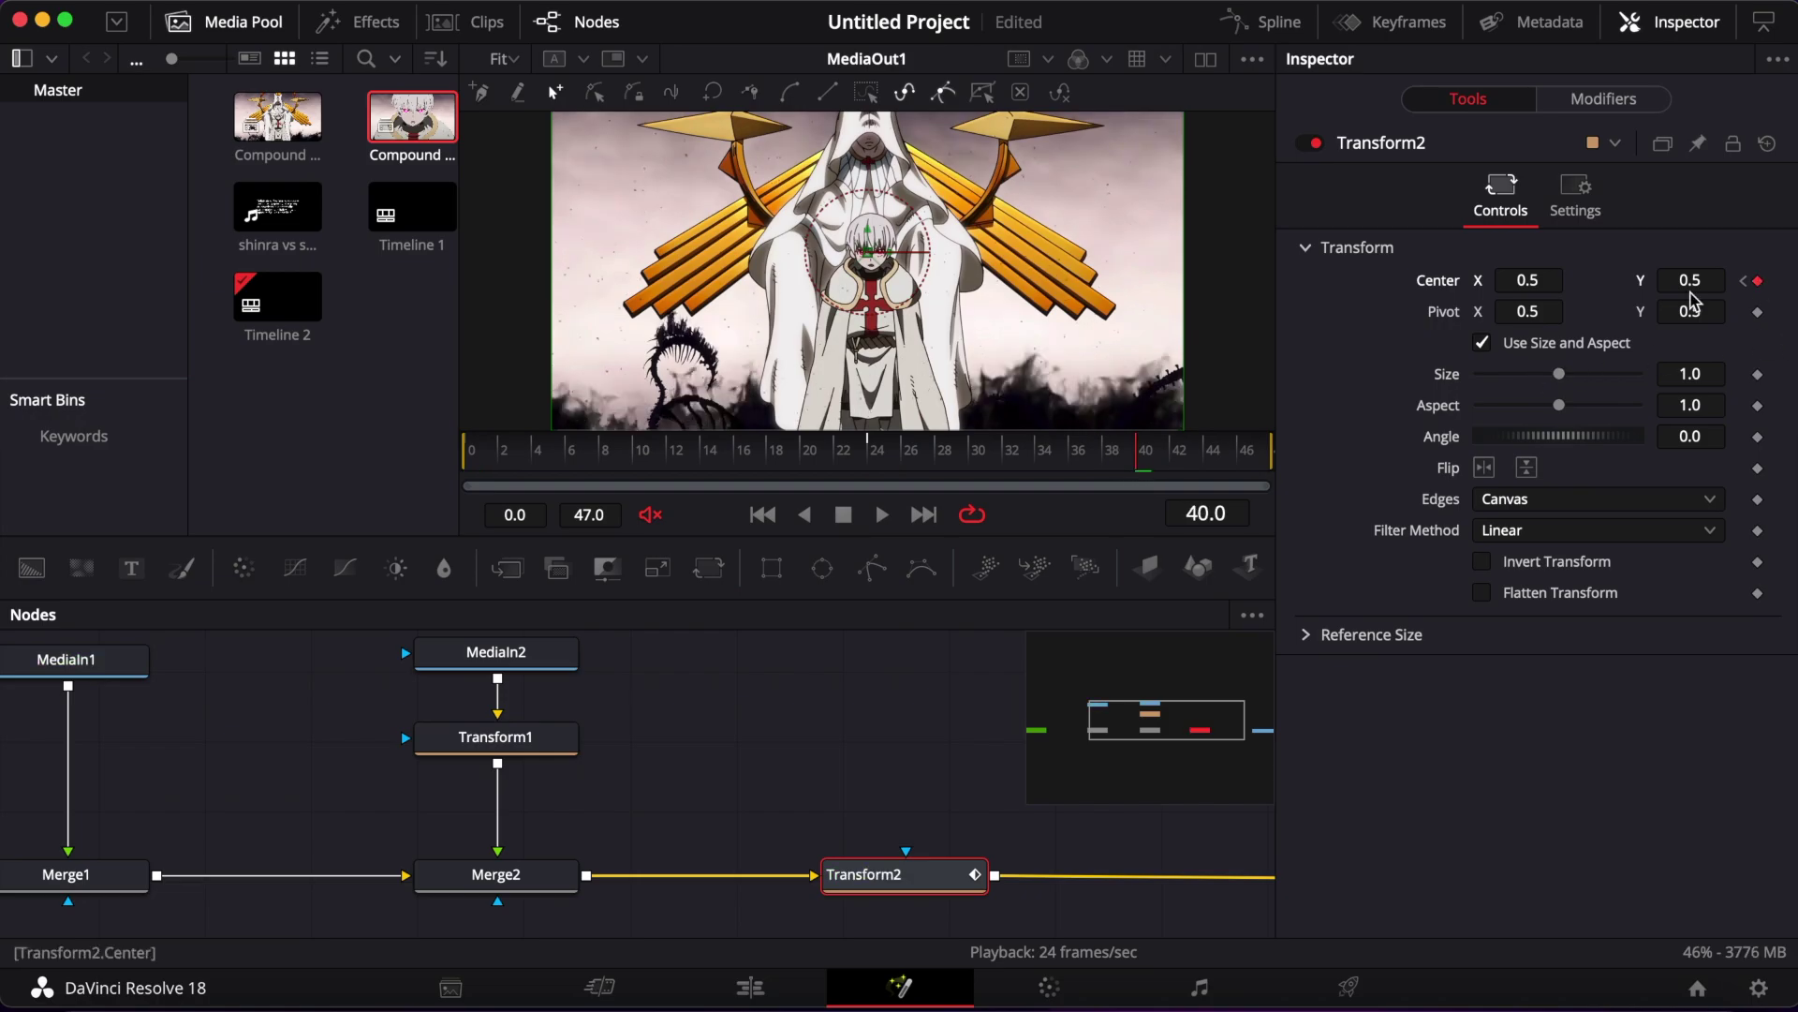
At the frame 24 keyframe, lower Transform2's Center Y to about -0.004 so the clip seam sits mid-frame
click(1744, 280)
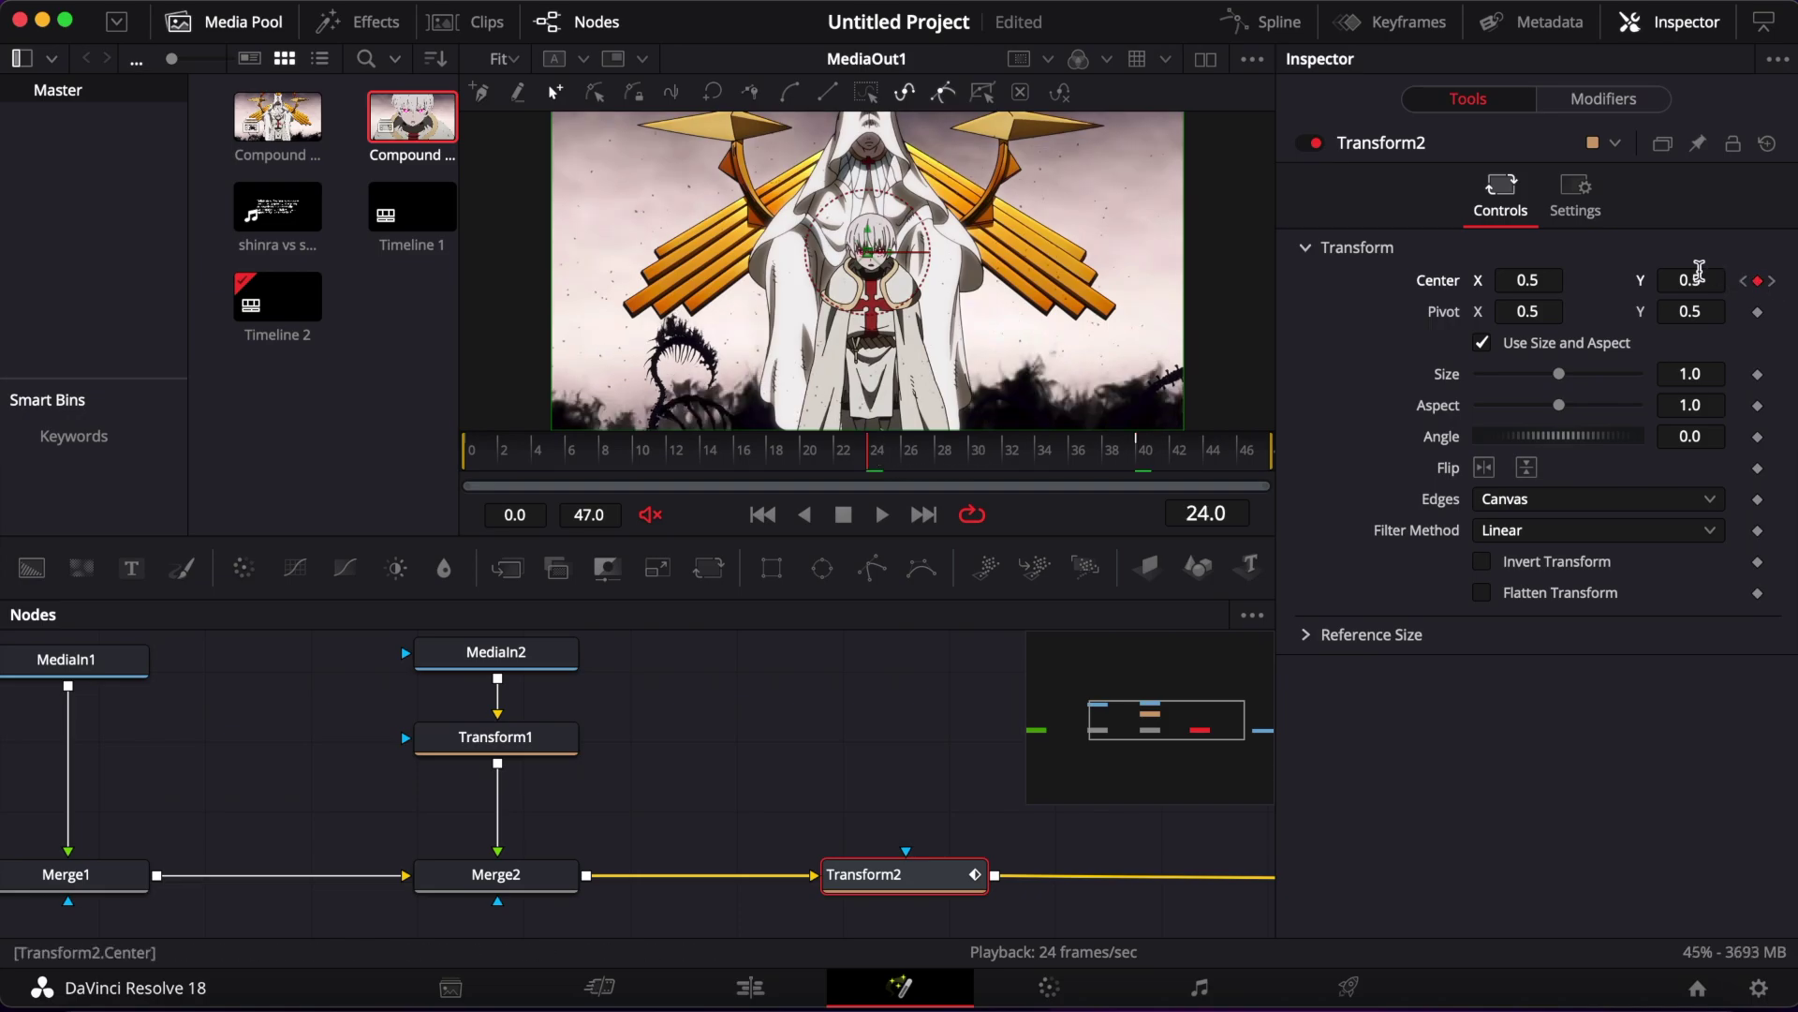
drag(1699, 271, 1566, 271)
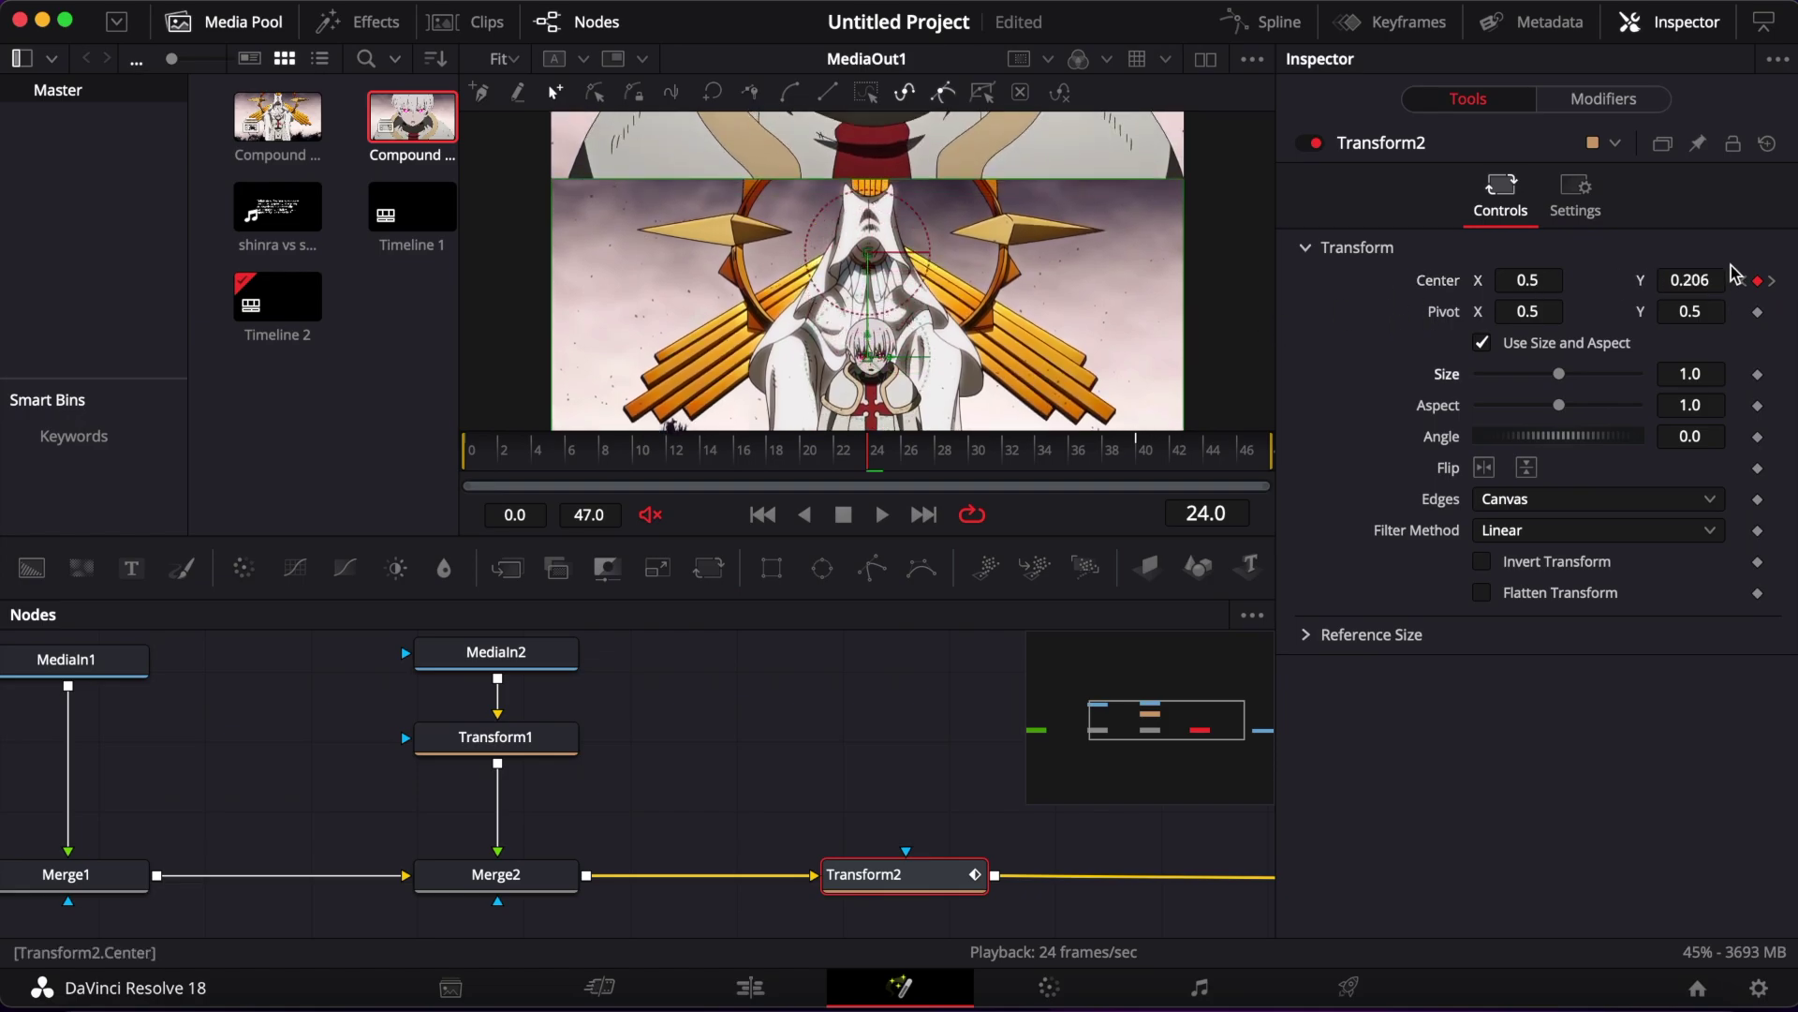
click(1062, 281)
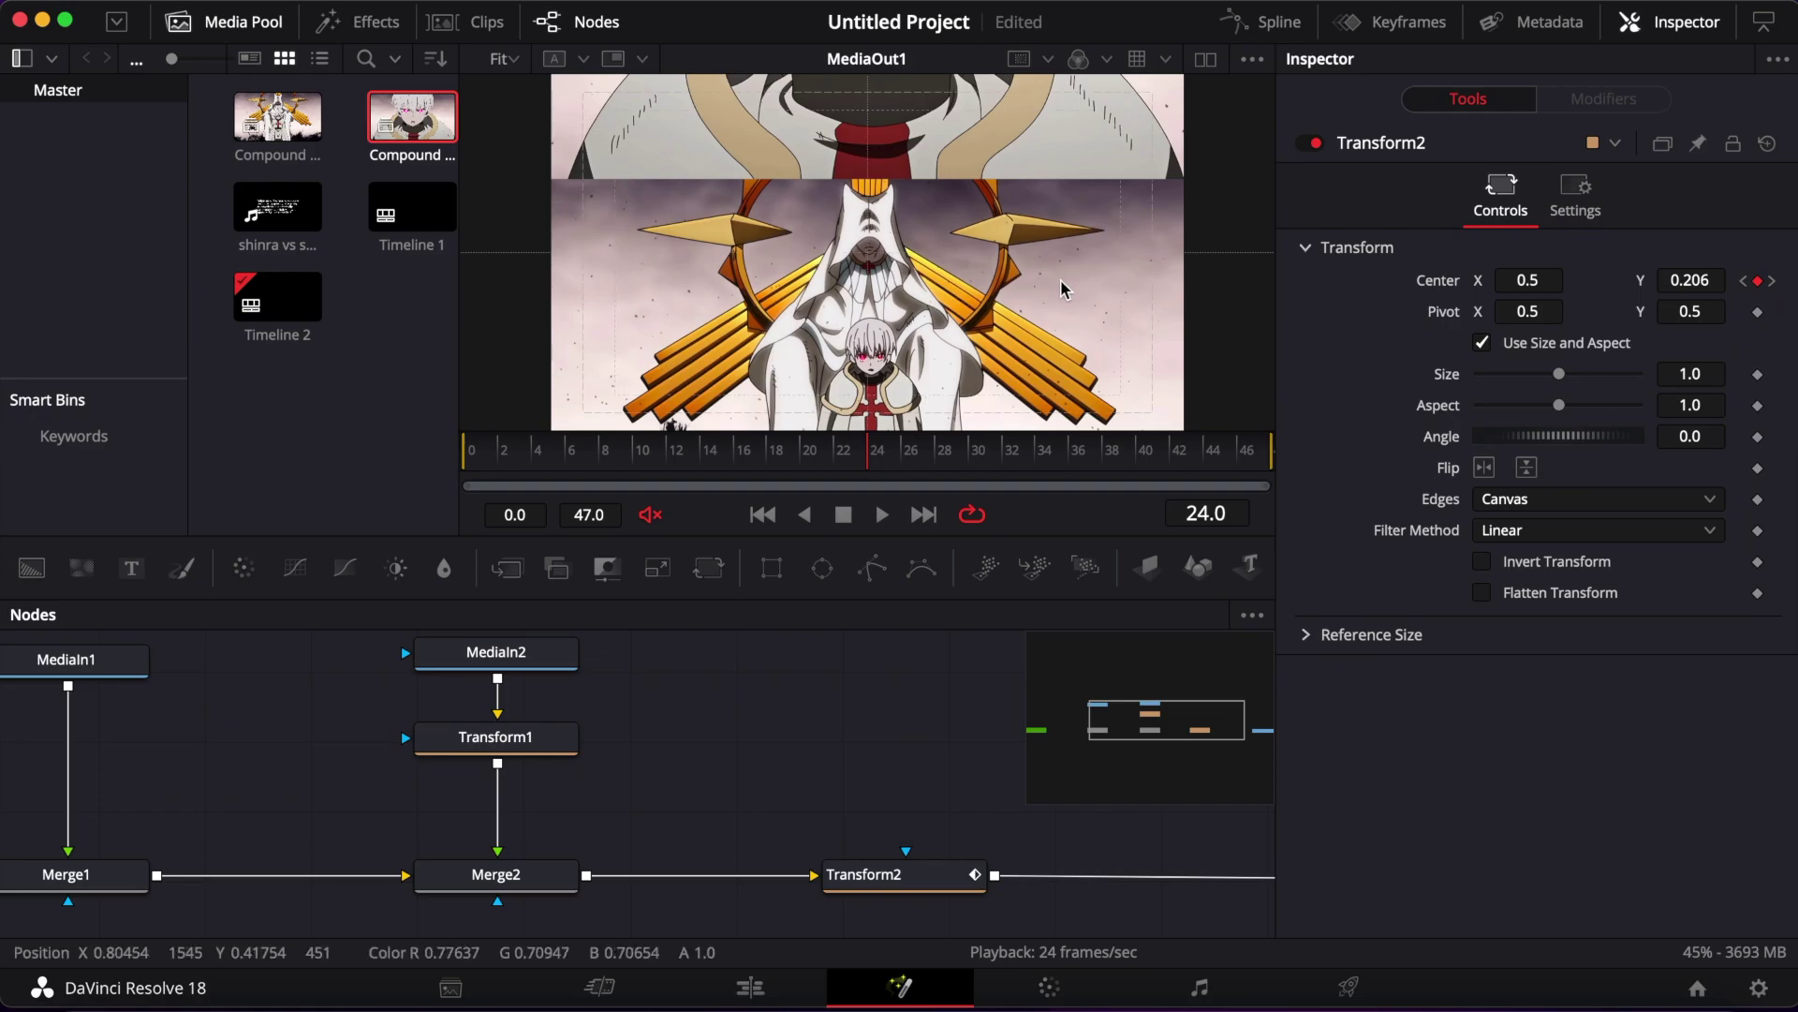
scroll(1061, 279, left, 1)
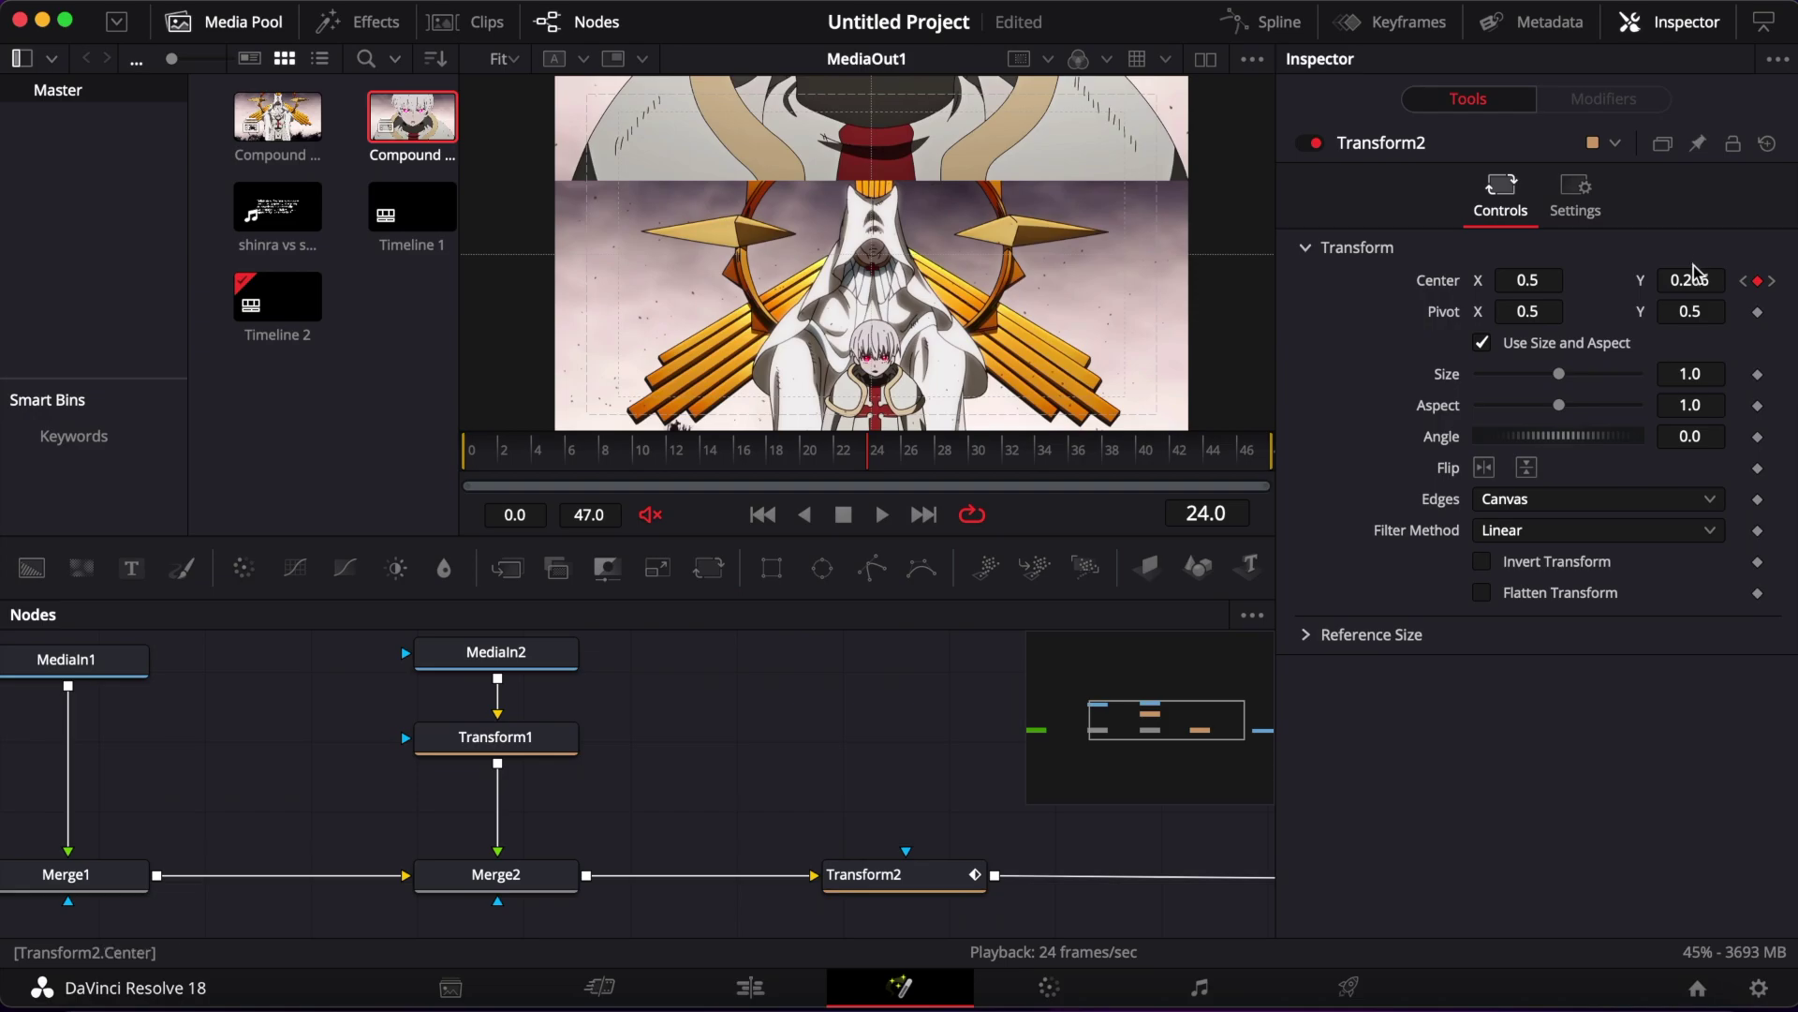
drag(1693, 266, 1494, 266)
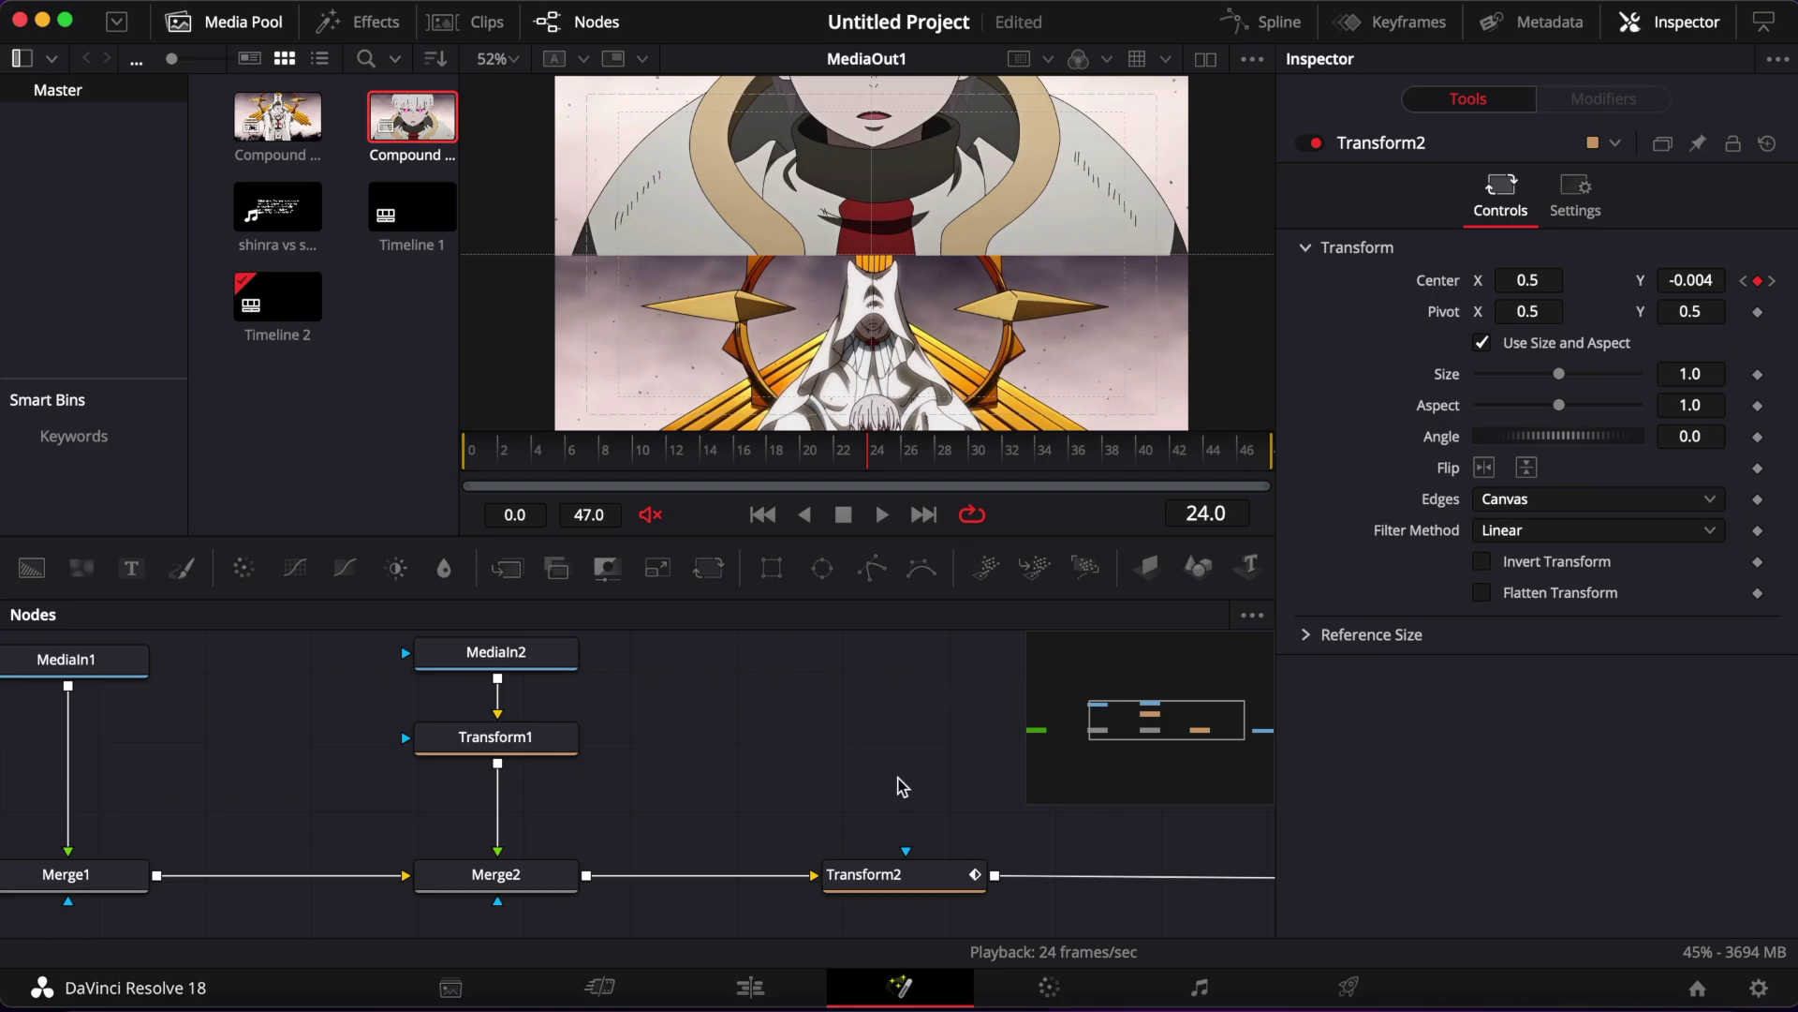
At the frame 40 keyframe, set Transform2's Center Y to -0.5 so Compound Clip 2 fills the frame
click(901, 871)
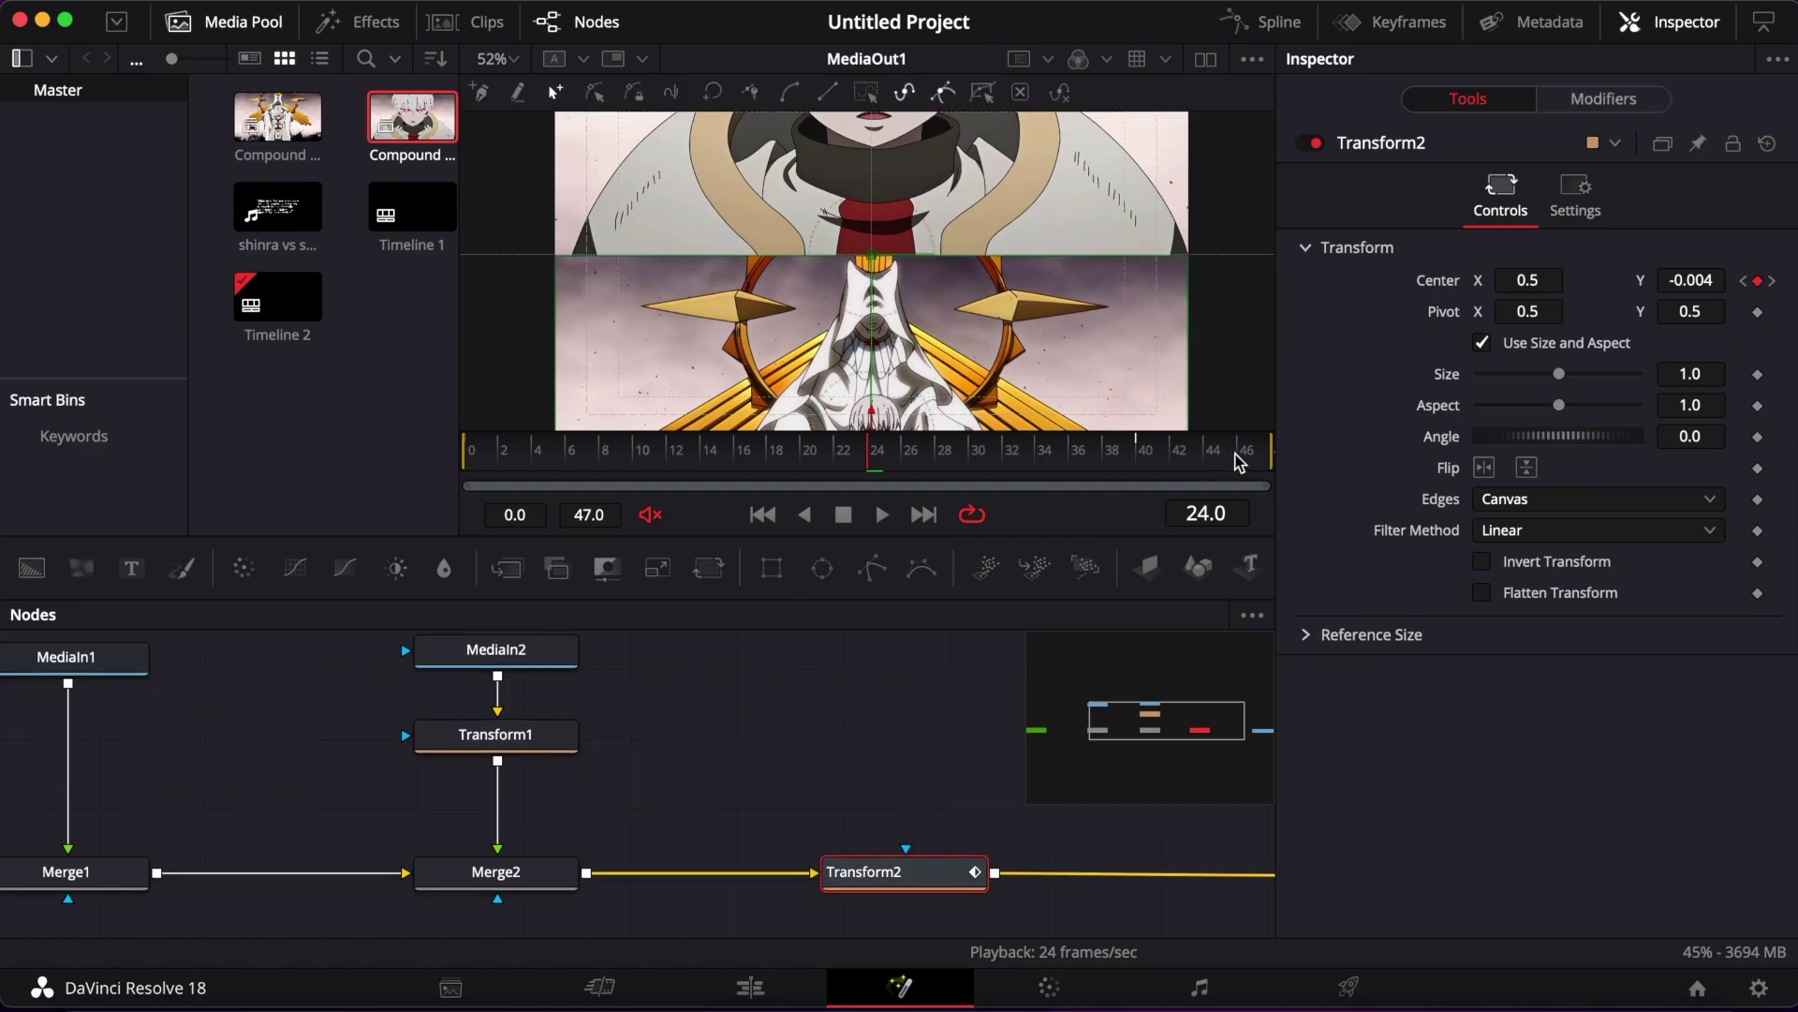
click(1143, 452)
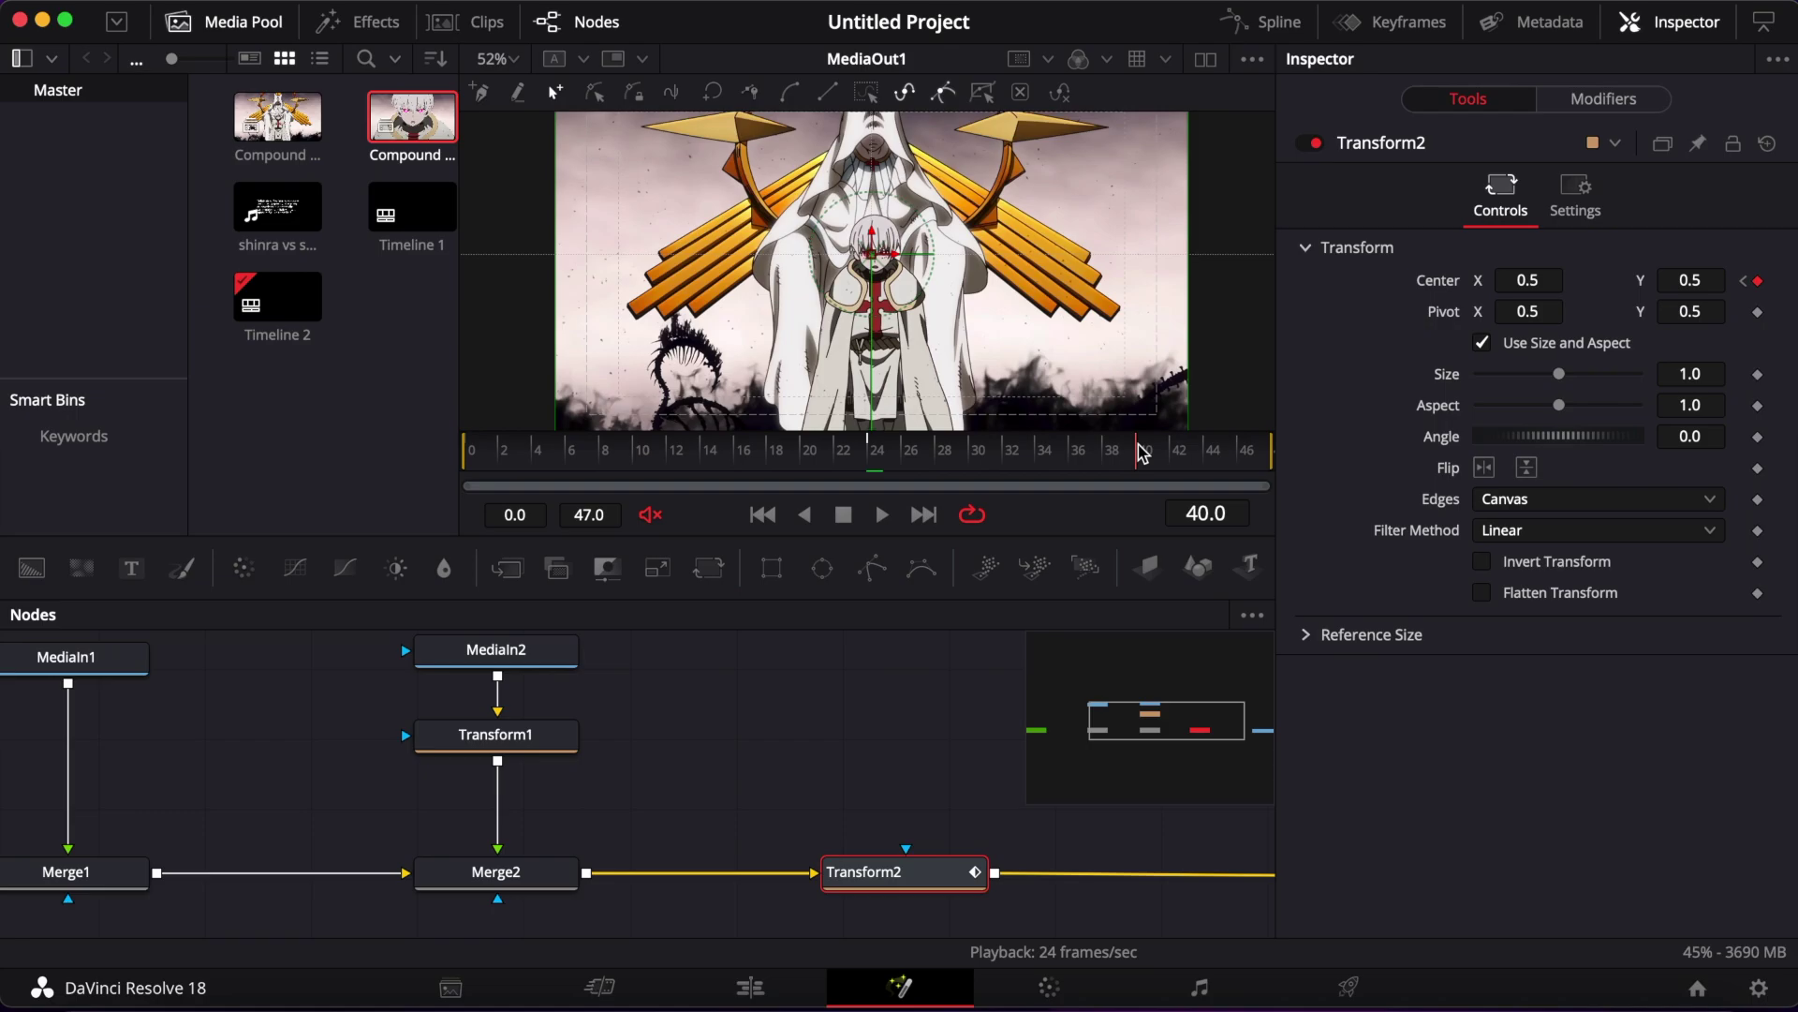
drag(1701, 278, 1604, 278)
double_click(1710, 280)
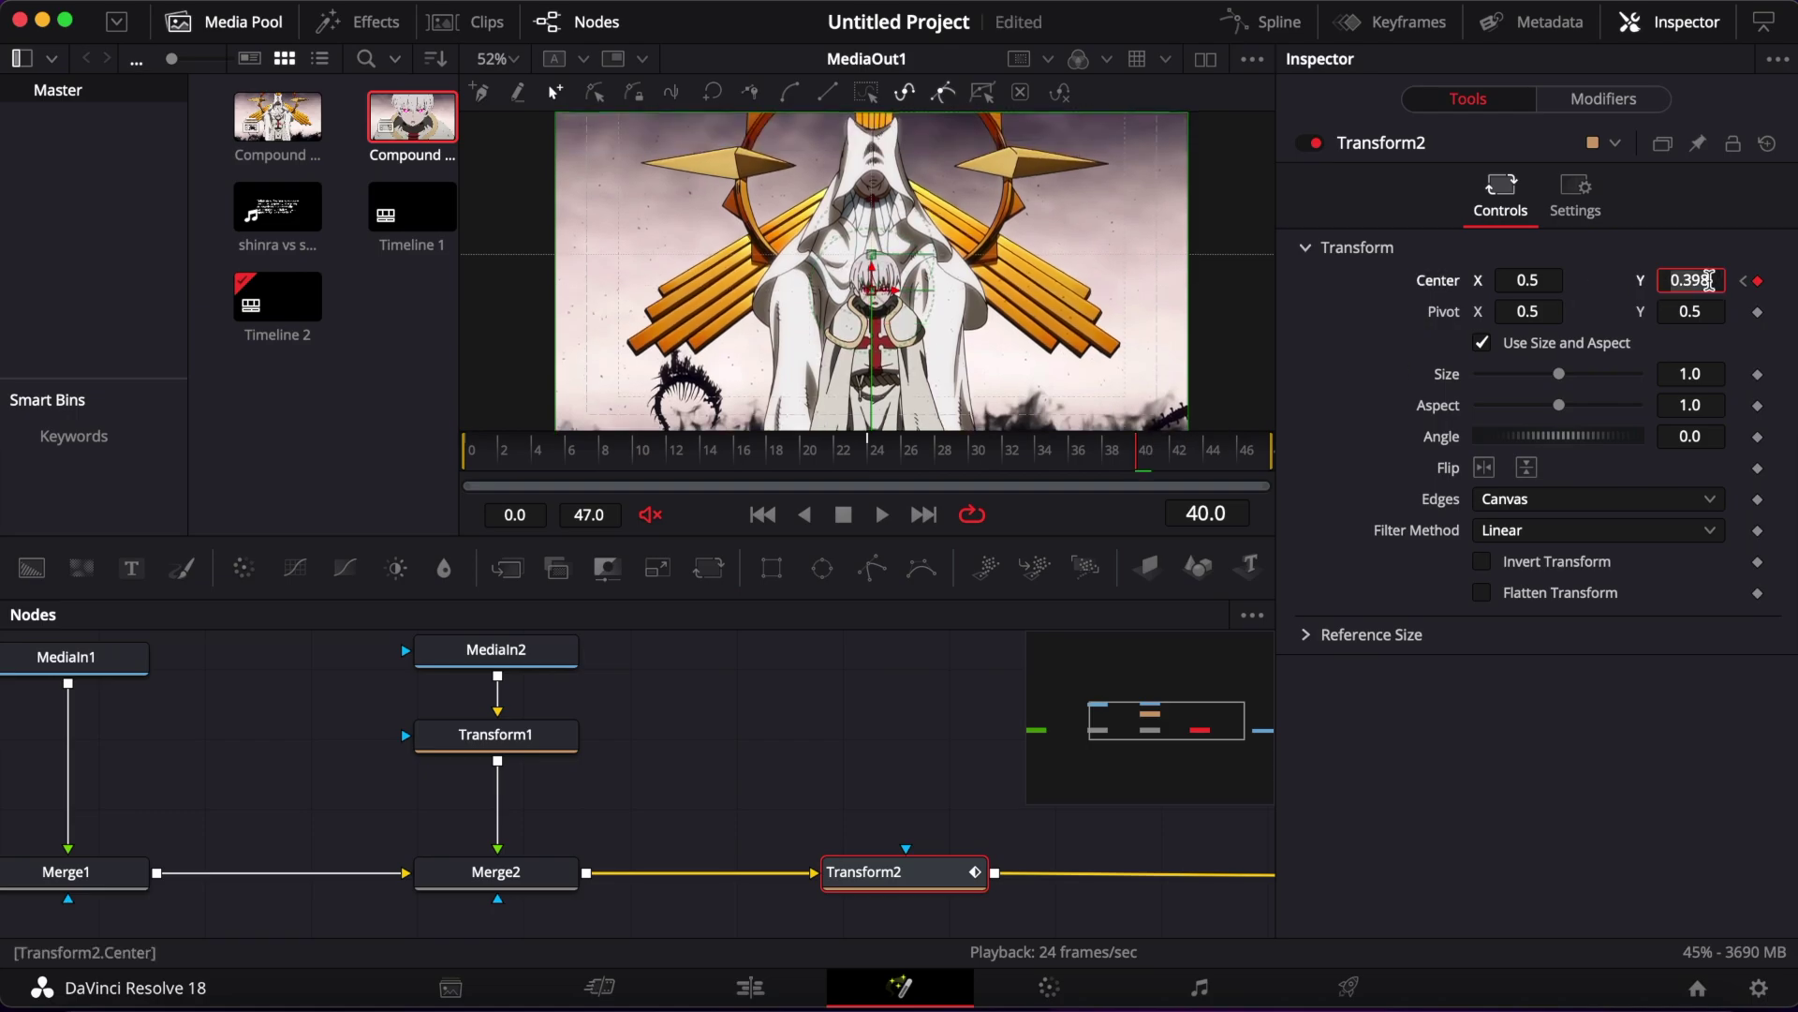
text(-5)
key(Return)
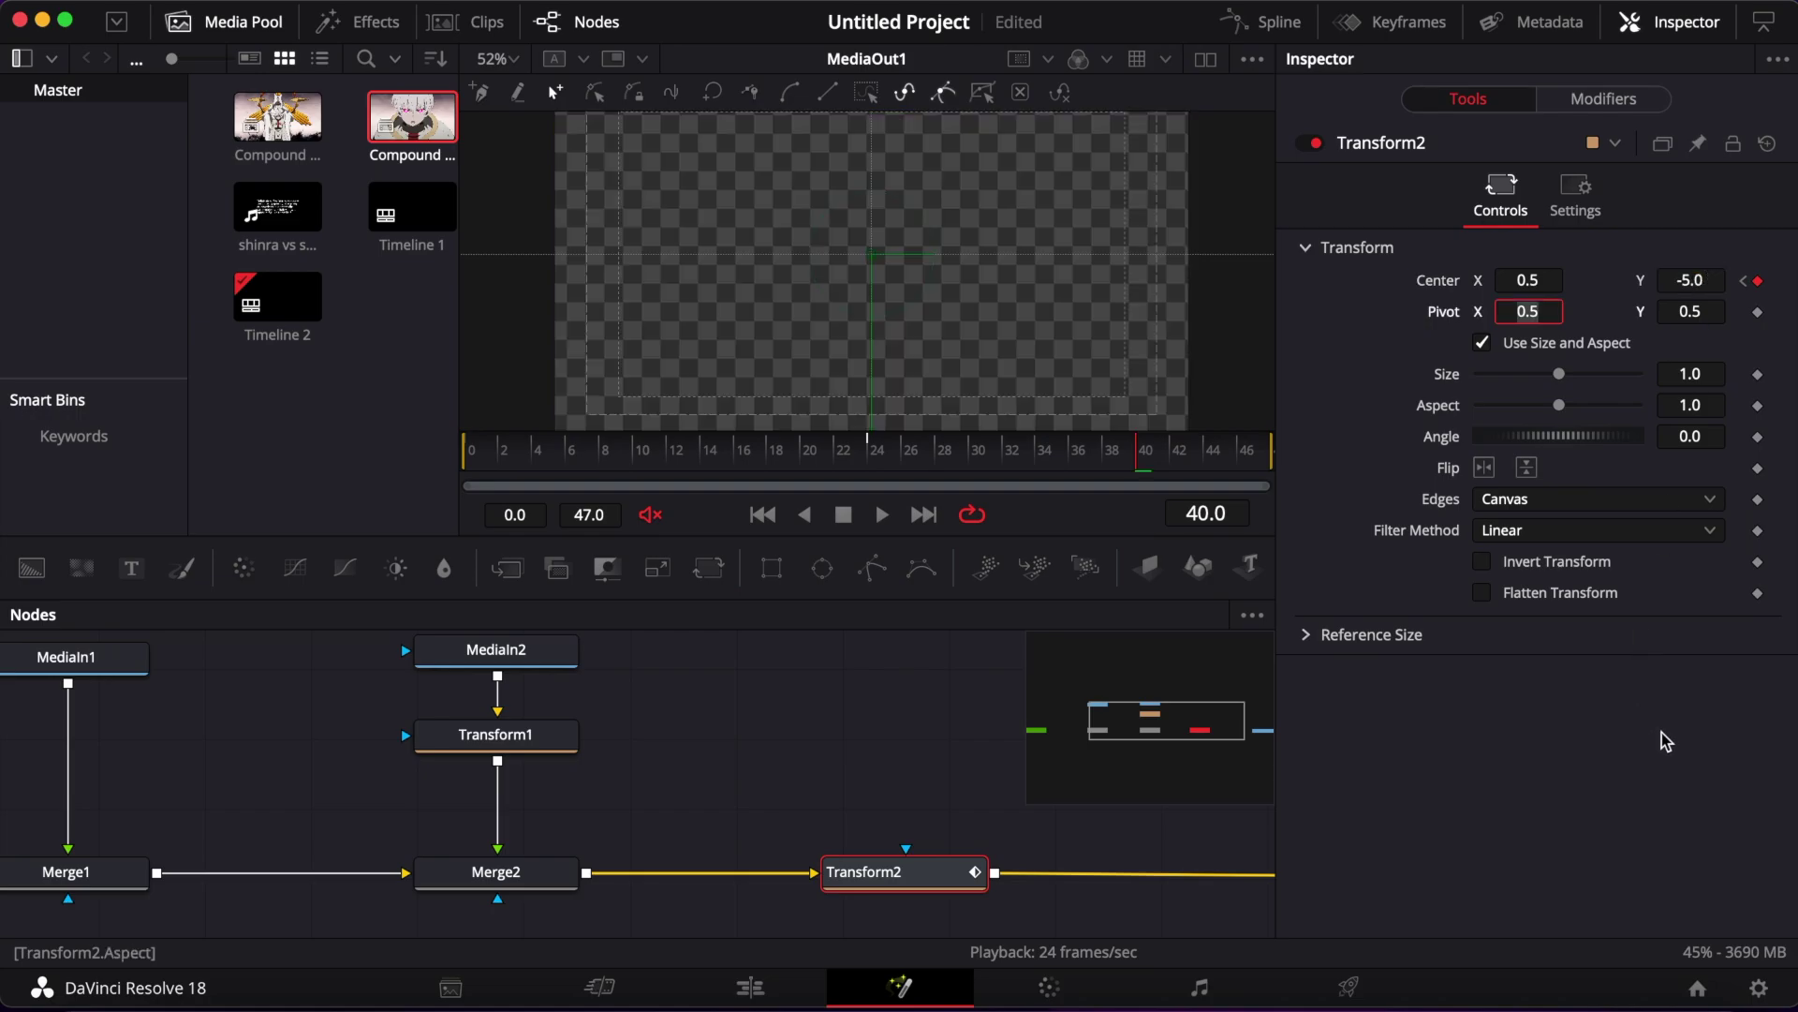
click(1692, 280)
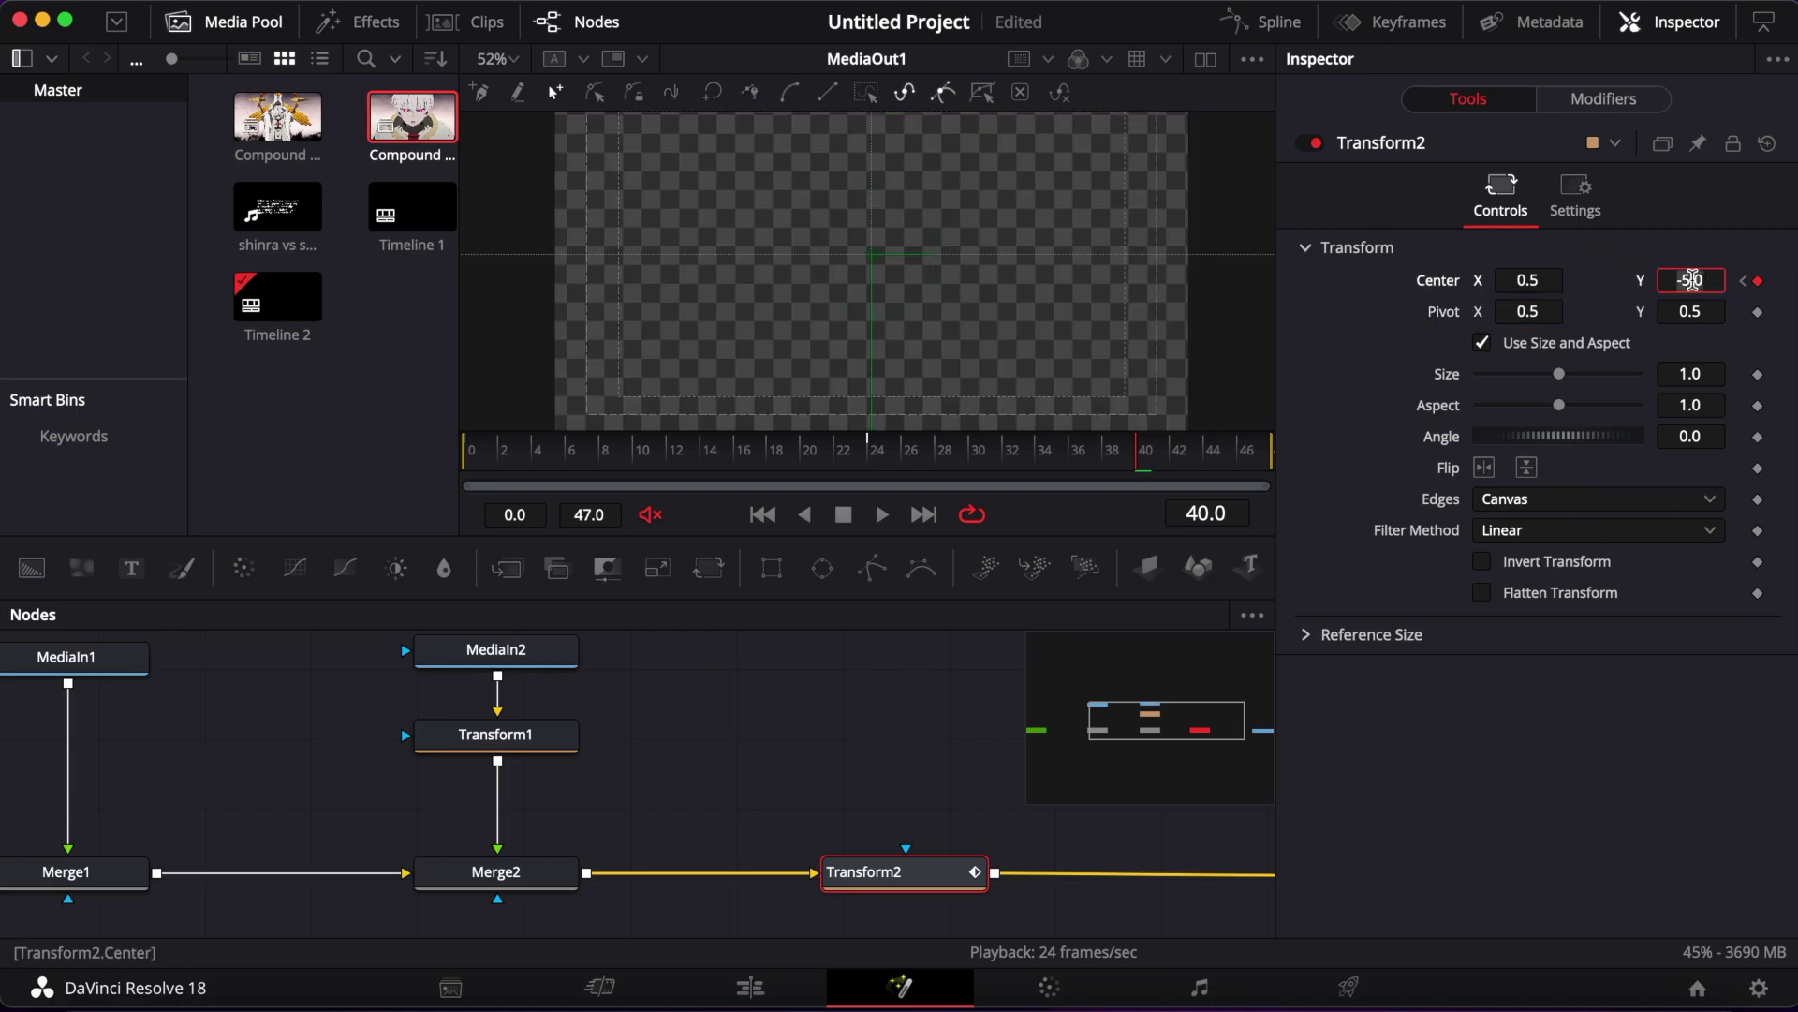
key(BackSpace)
text(-0.5)
key(Return)
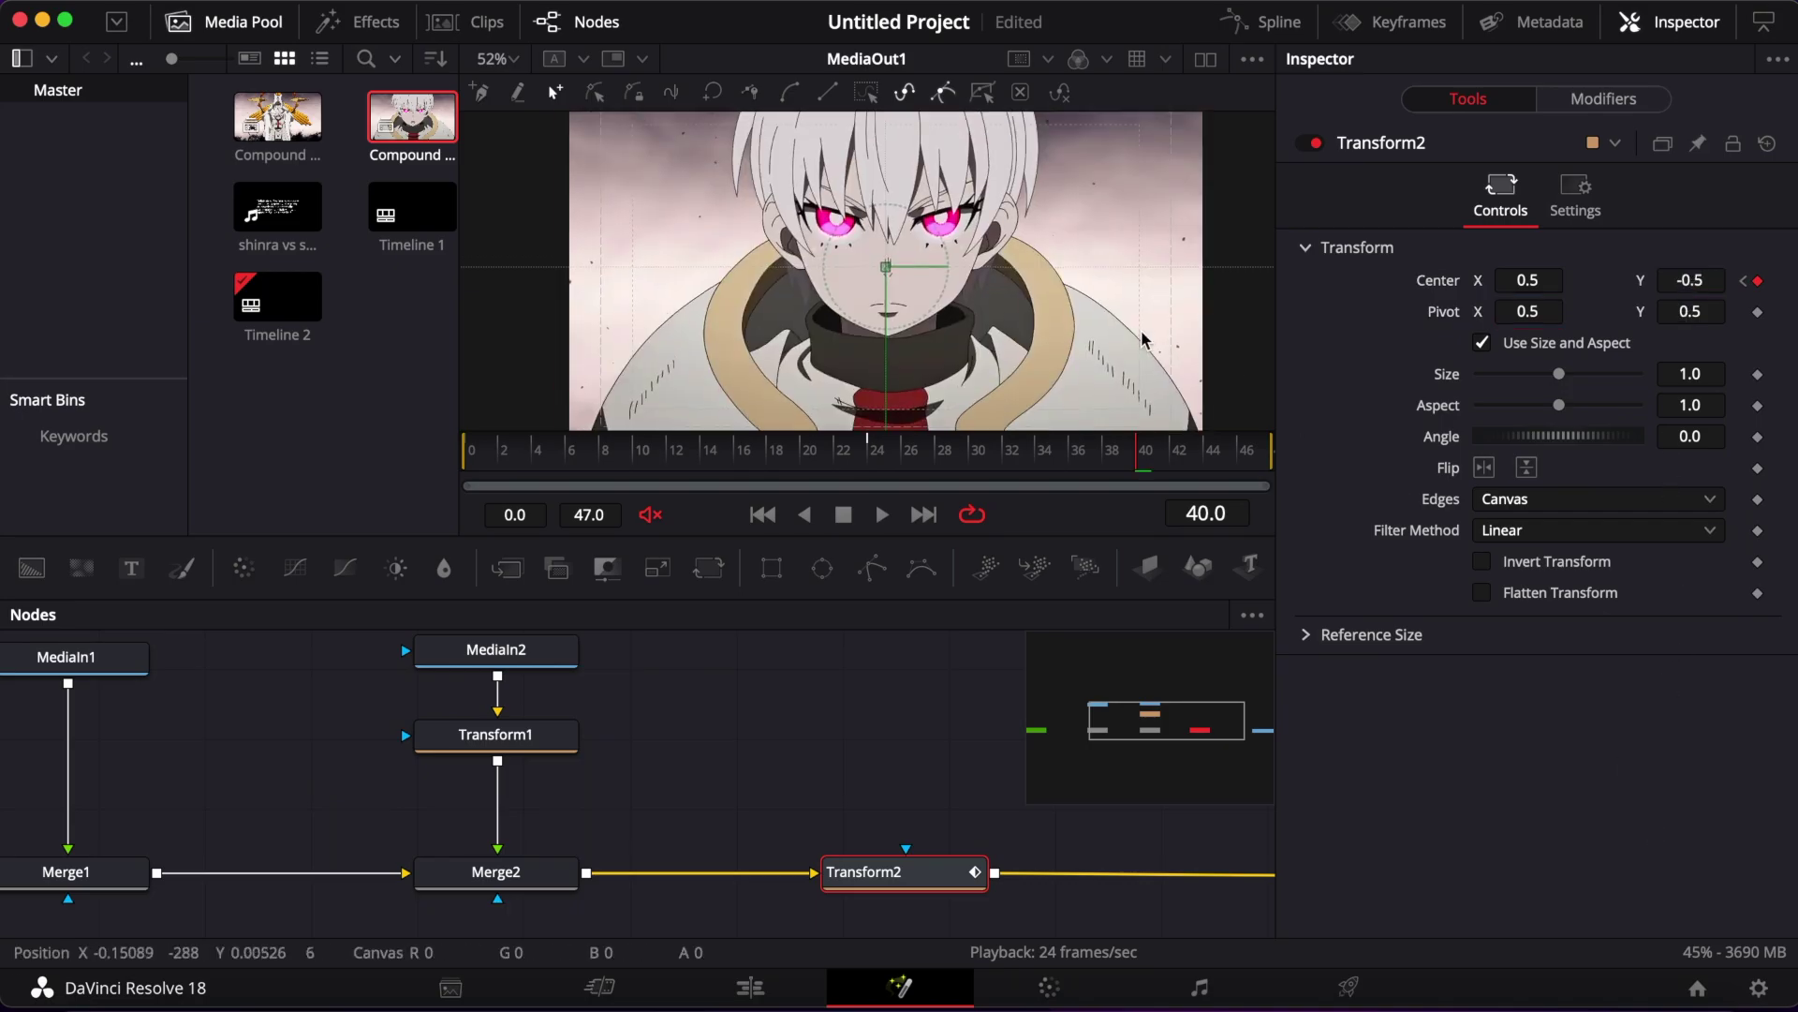
Open the Spline editor and show Transform2's Center displacement curve, fitted to the graph
scroll(1142, 340, up, 2)
scroll(1144, 342, down, 4)
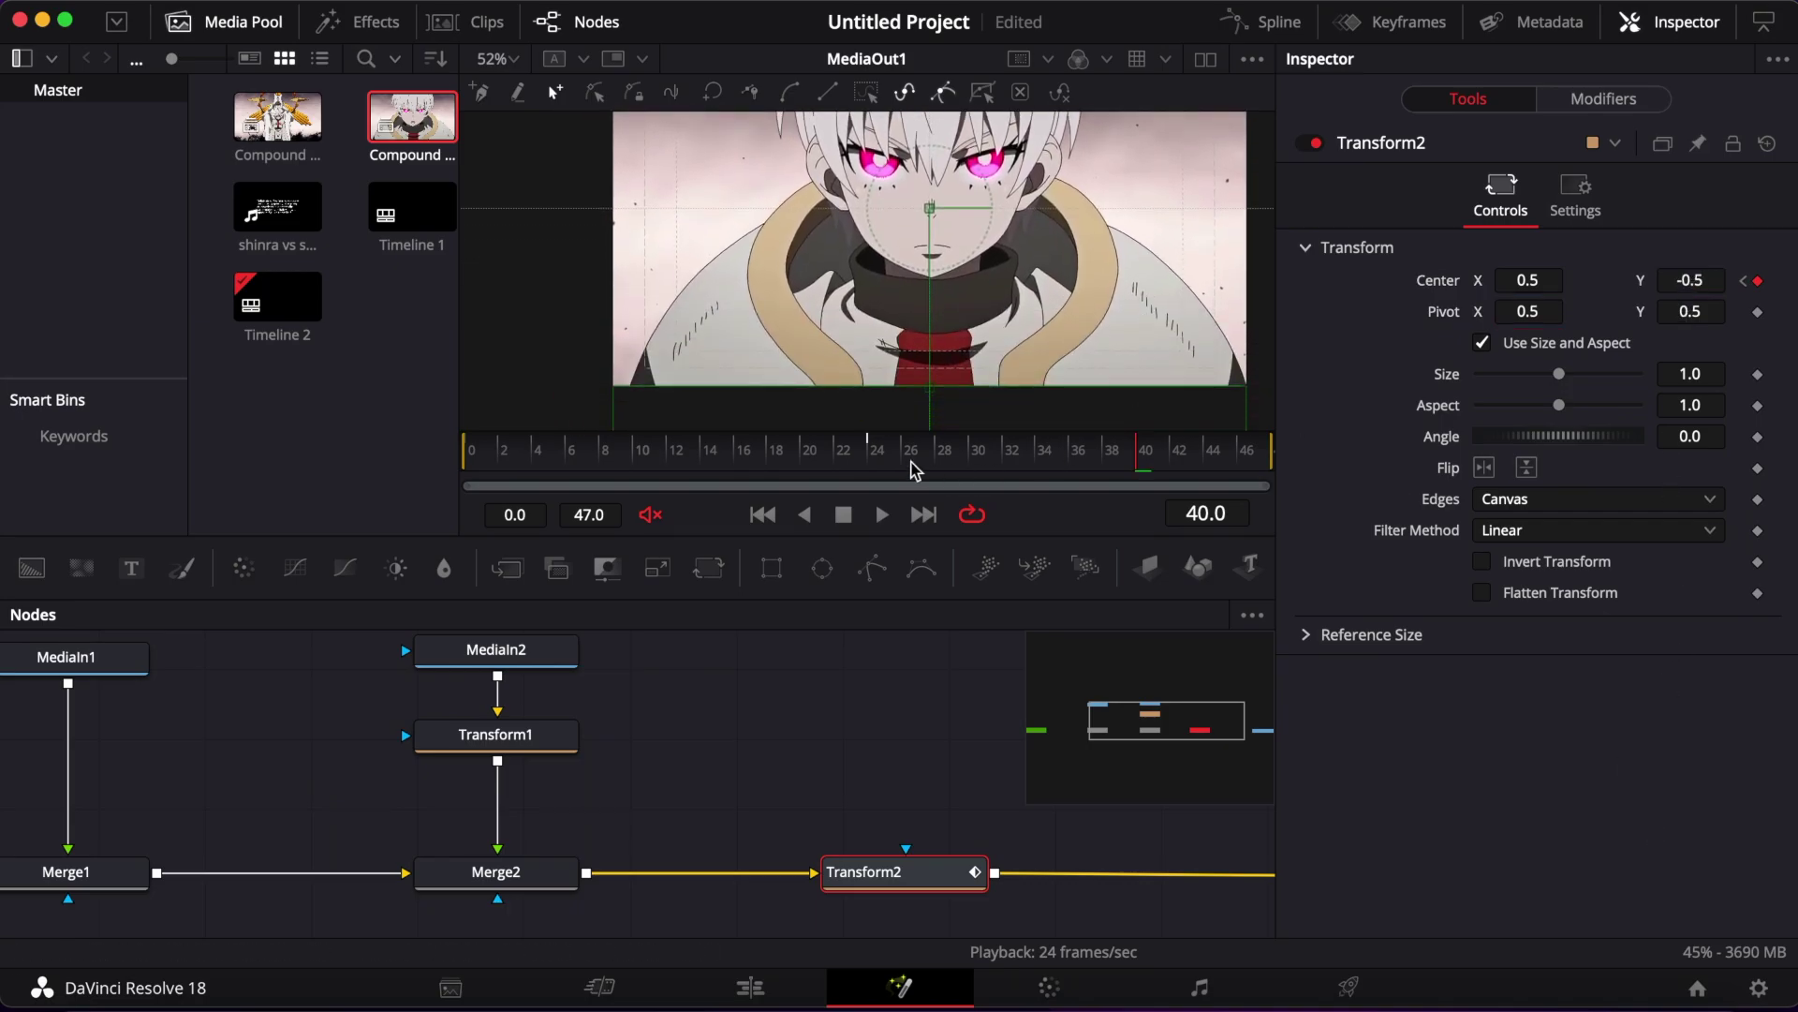
click(831, 454)
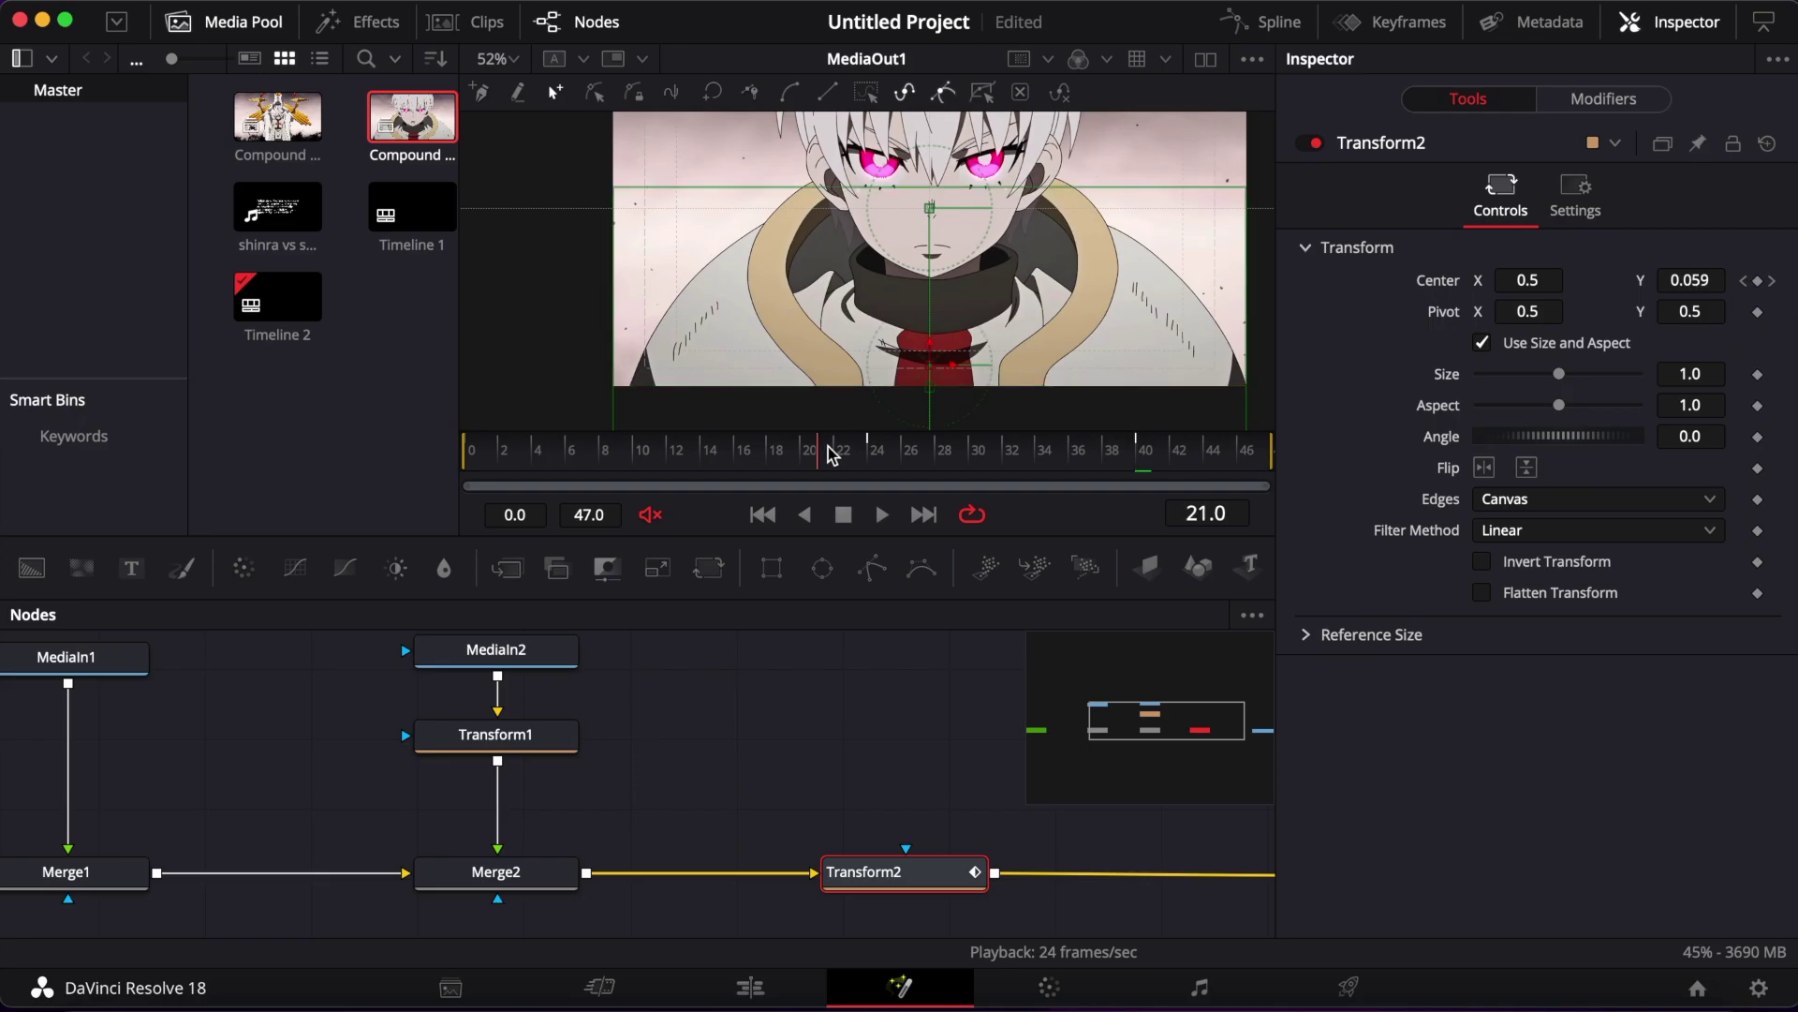
click(1263, 26)
click(722, 709)
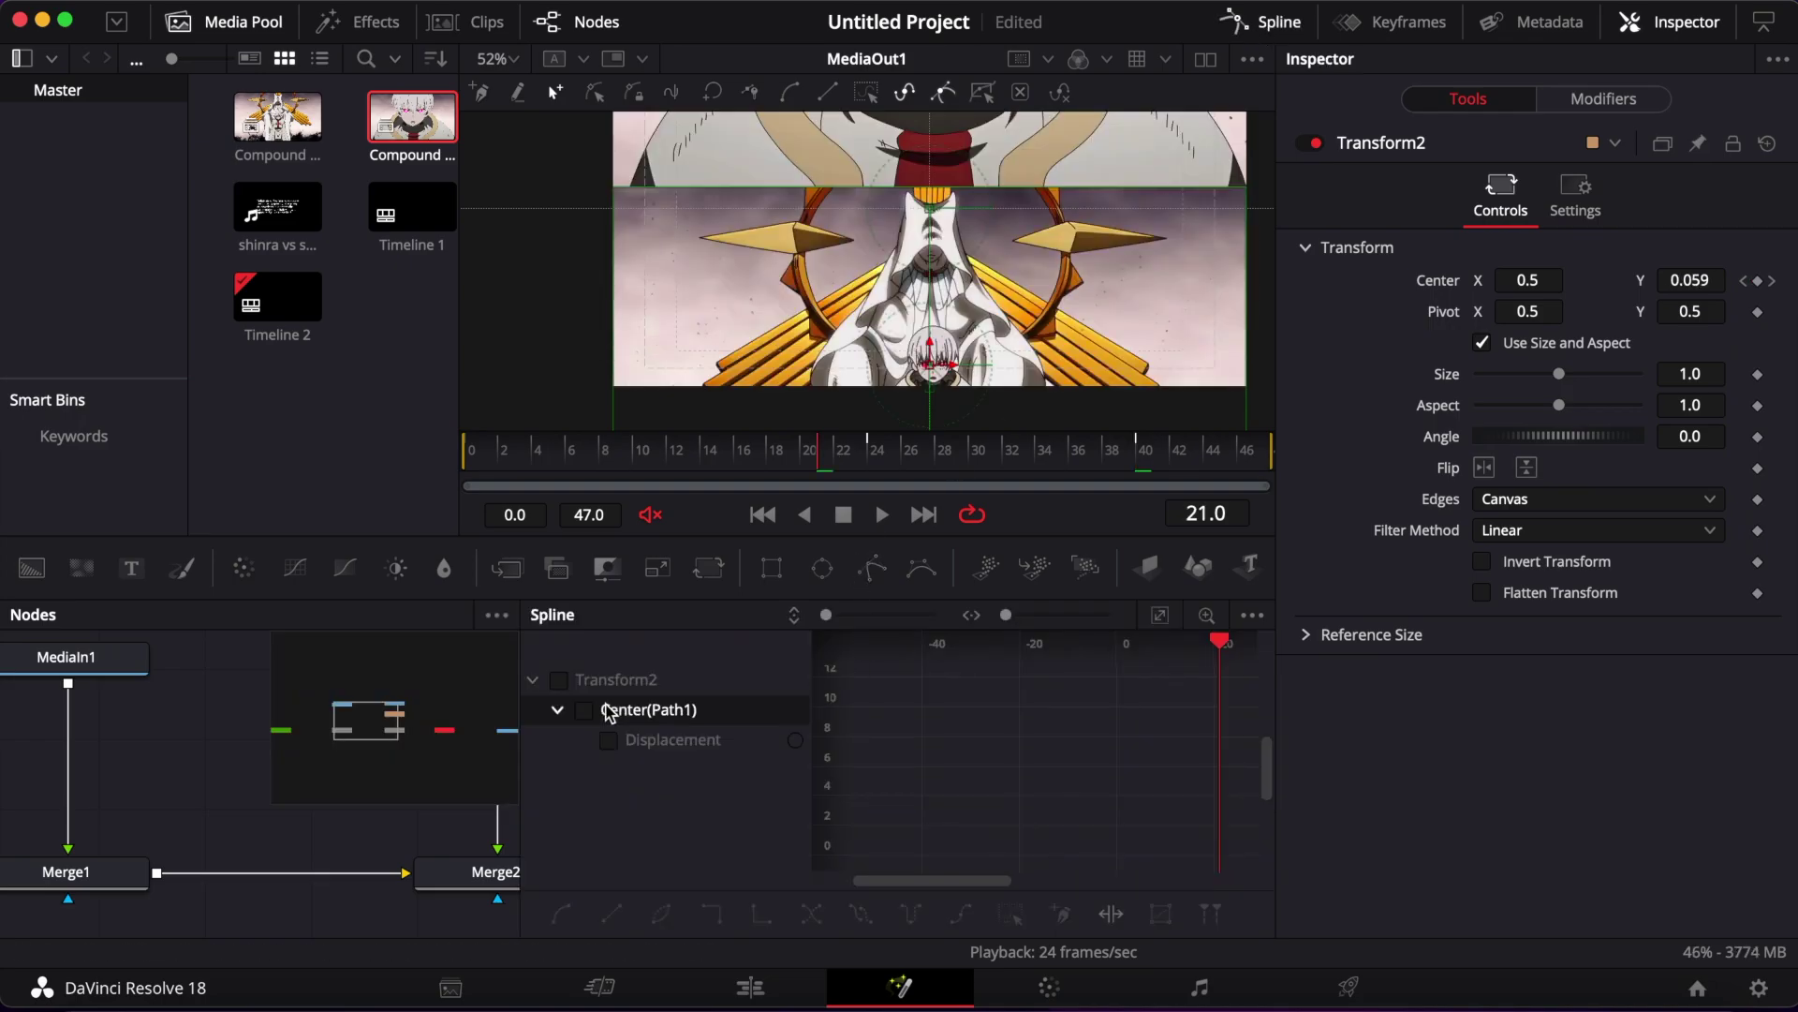
click(1160, 615)
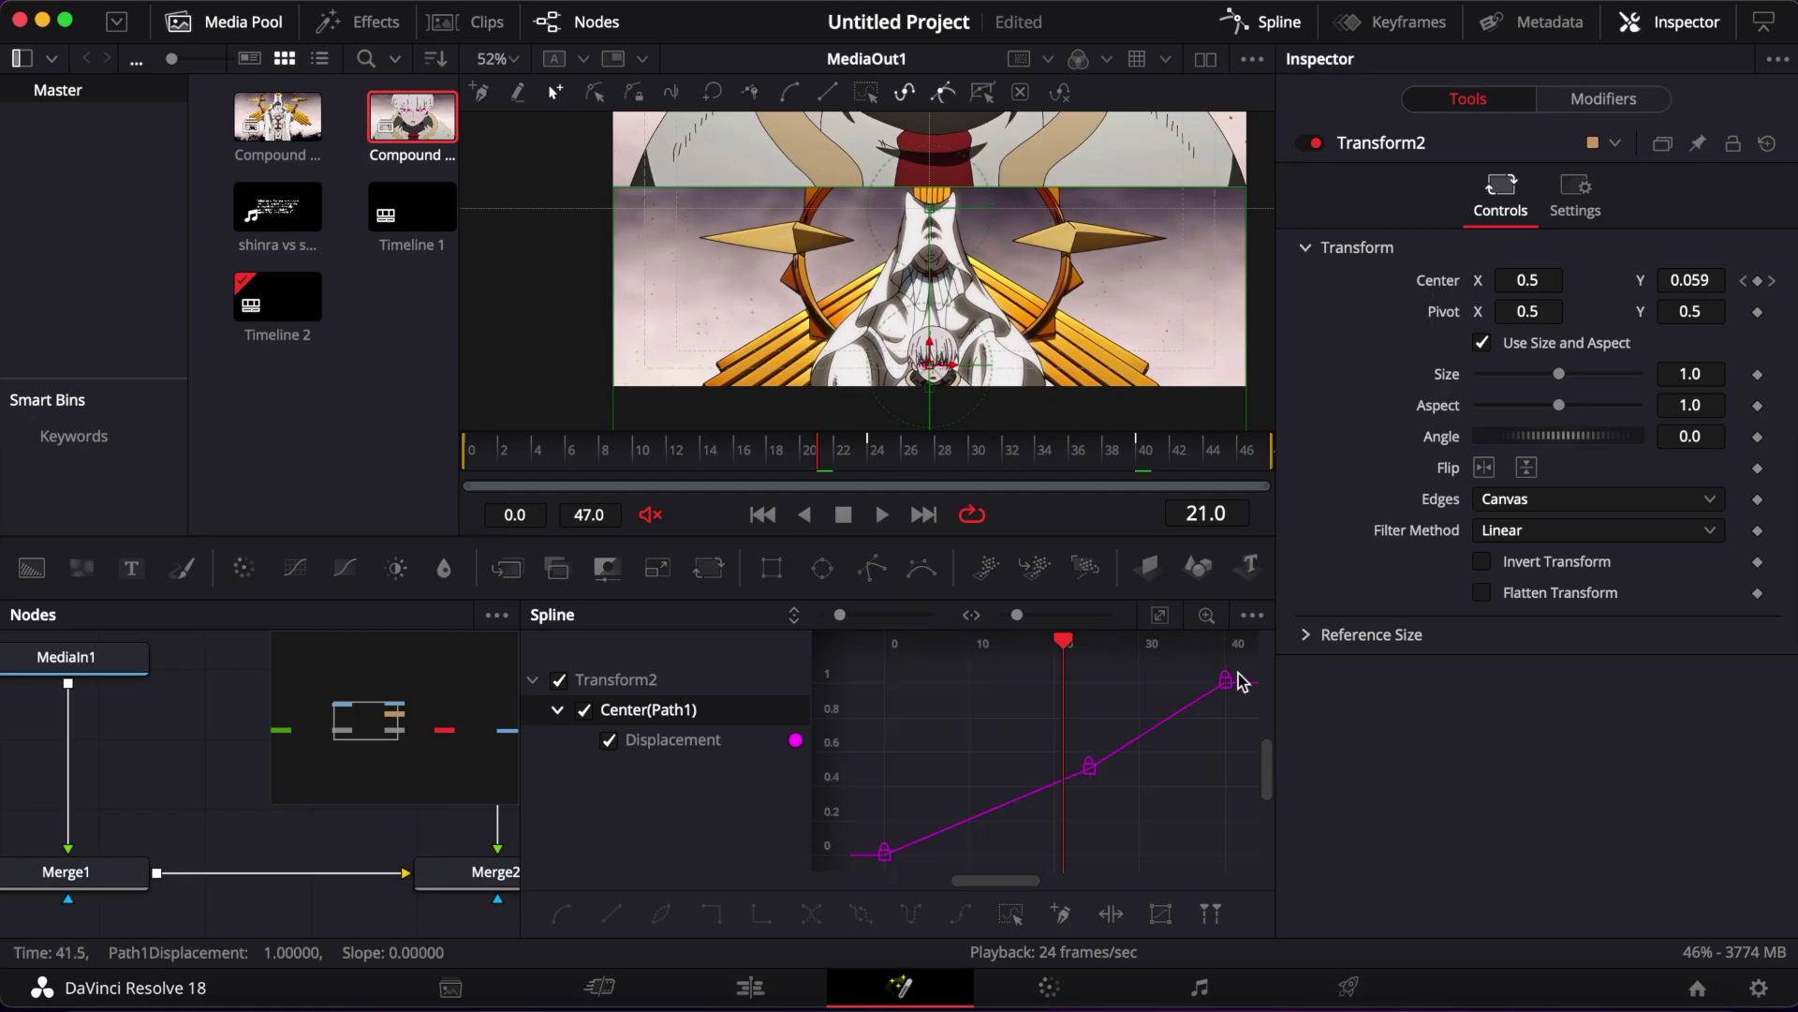
Smooth all displacement keyframes, steepen the curve through the frame 24 keyframe and lengthen the first keyframe's ease-out handle
drag(1237, 671, 754, 989)
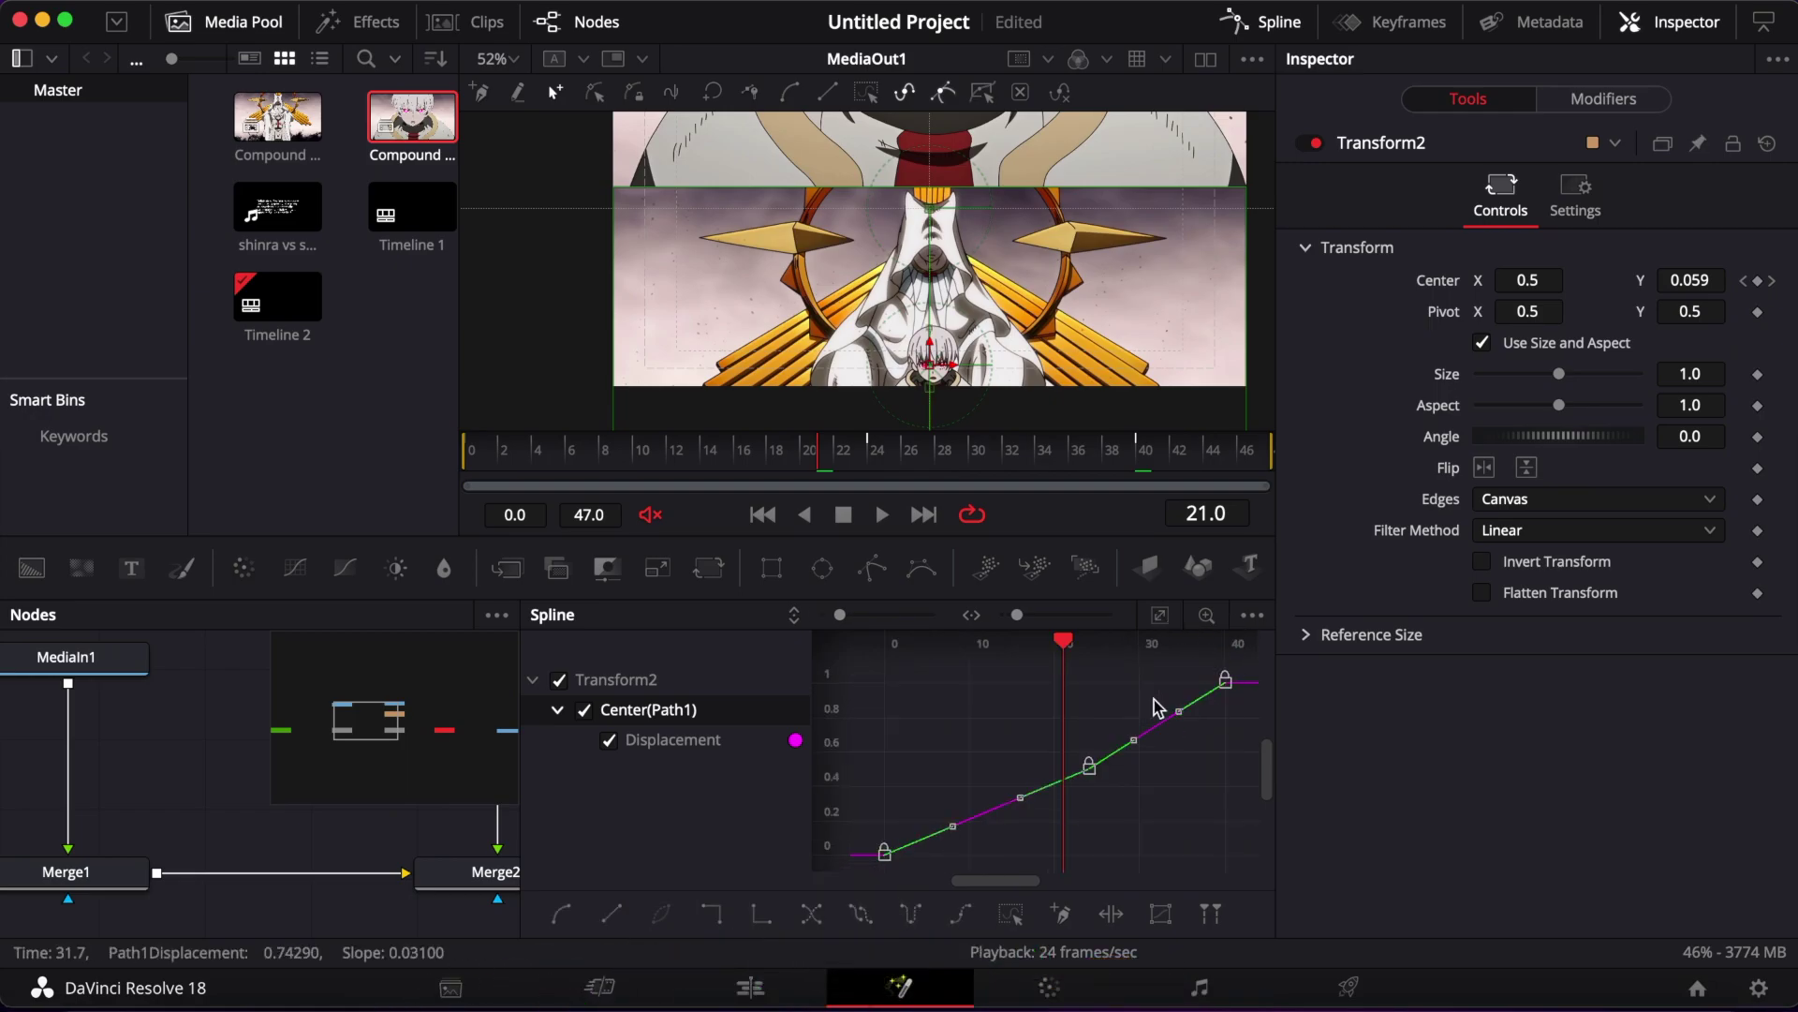
key(s)
click(1133, 741)
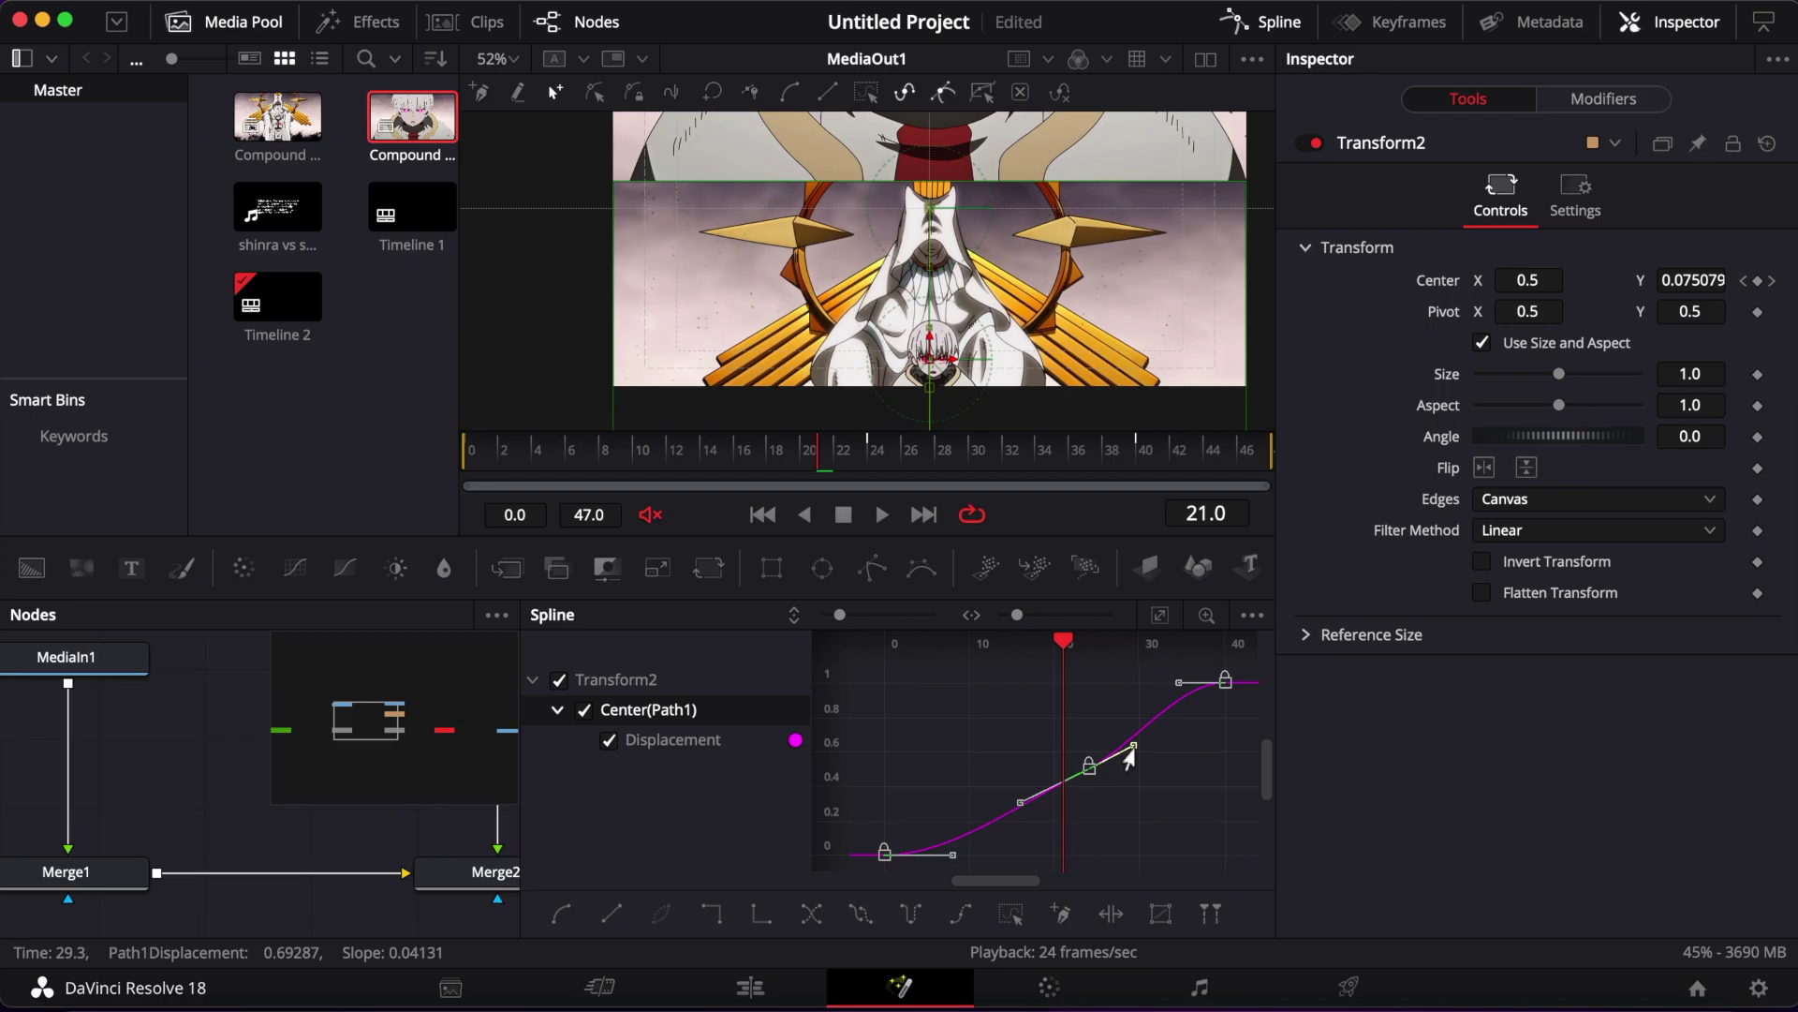
drag(1128, 757, 1114, 699)
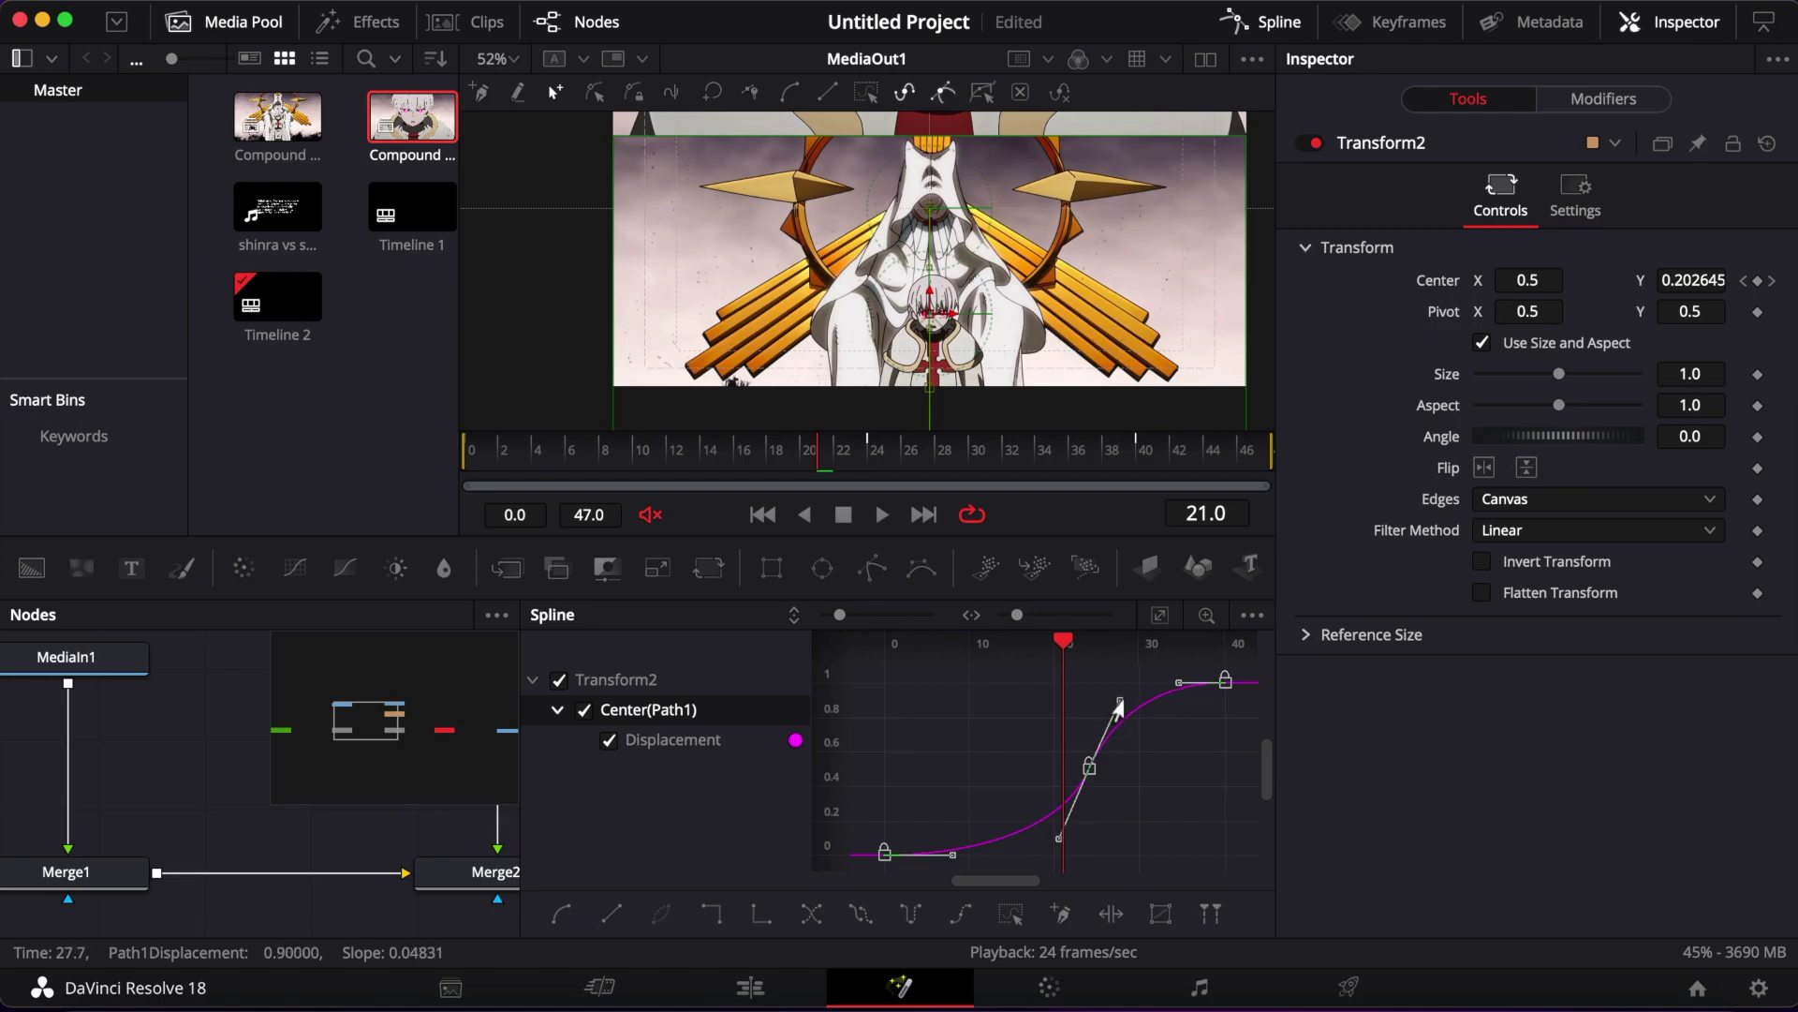
drag(953, 854, 1001, 863)
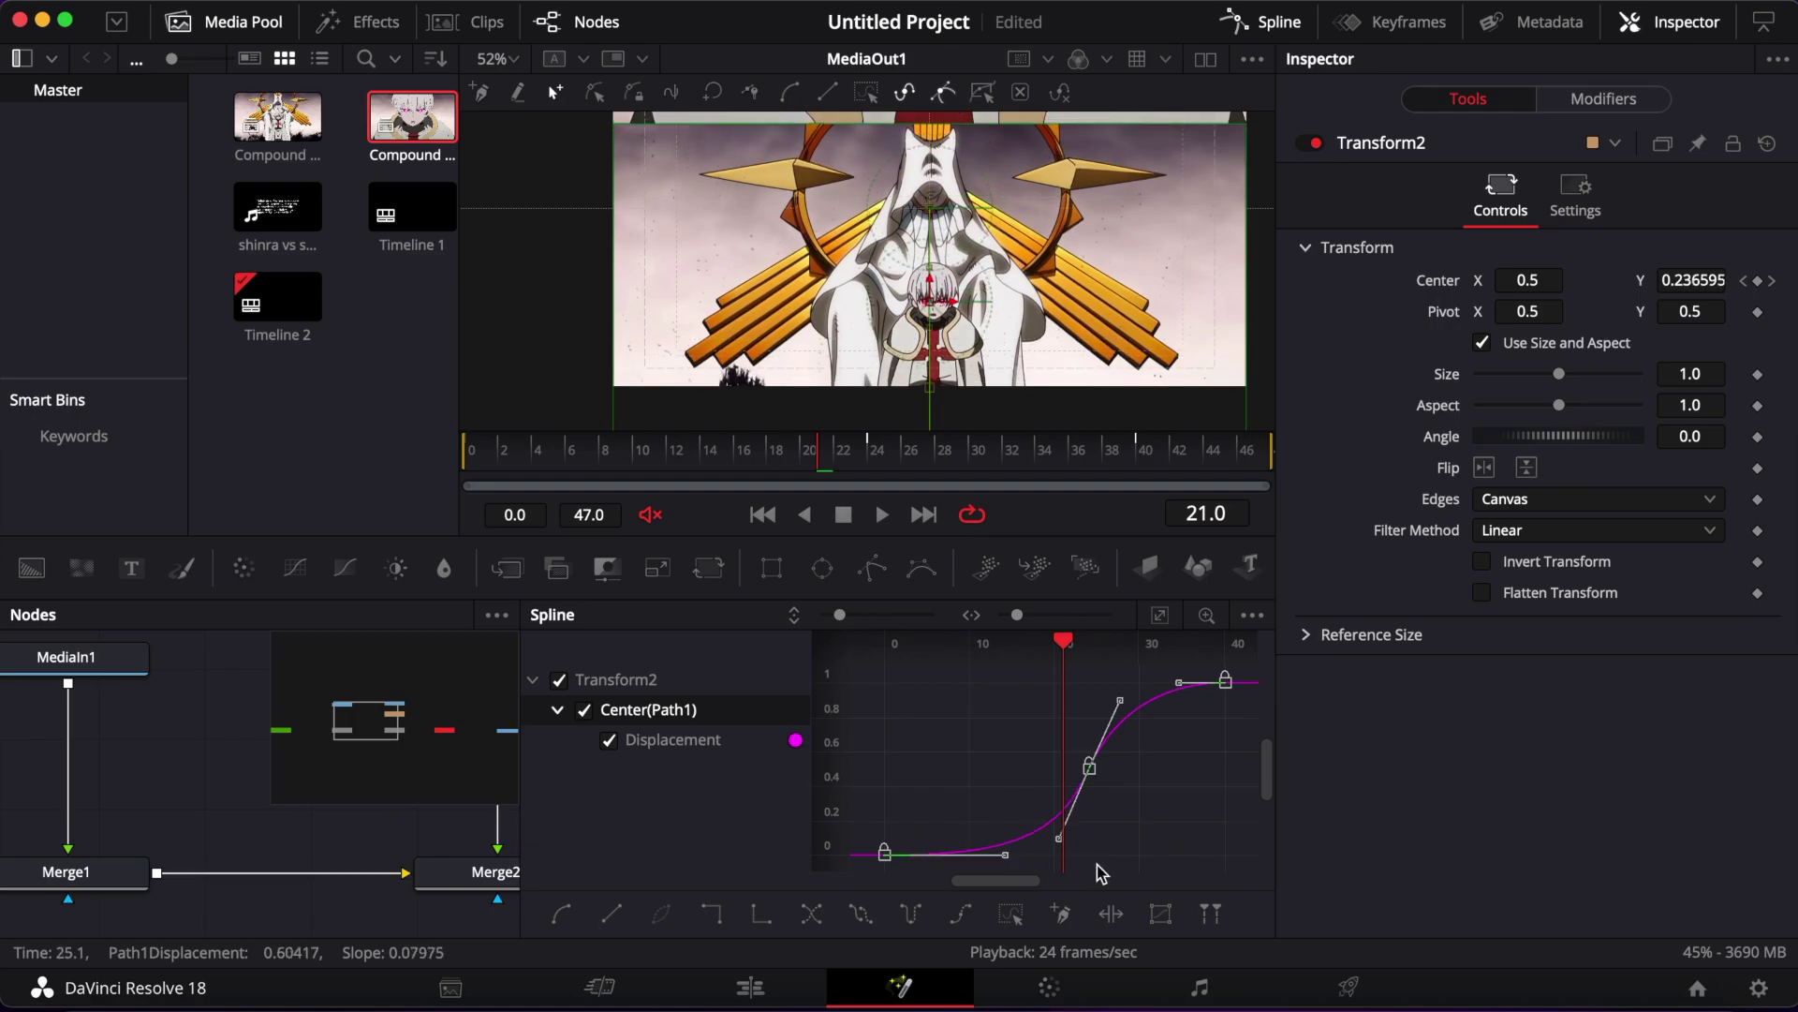
Enable Motion Blur on Transform2 with Quality 6 and Shutter Angle 280, and close the Spline editor
click(873, 453)
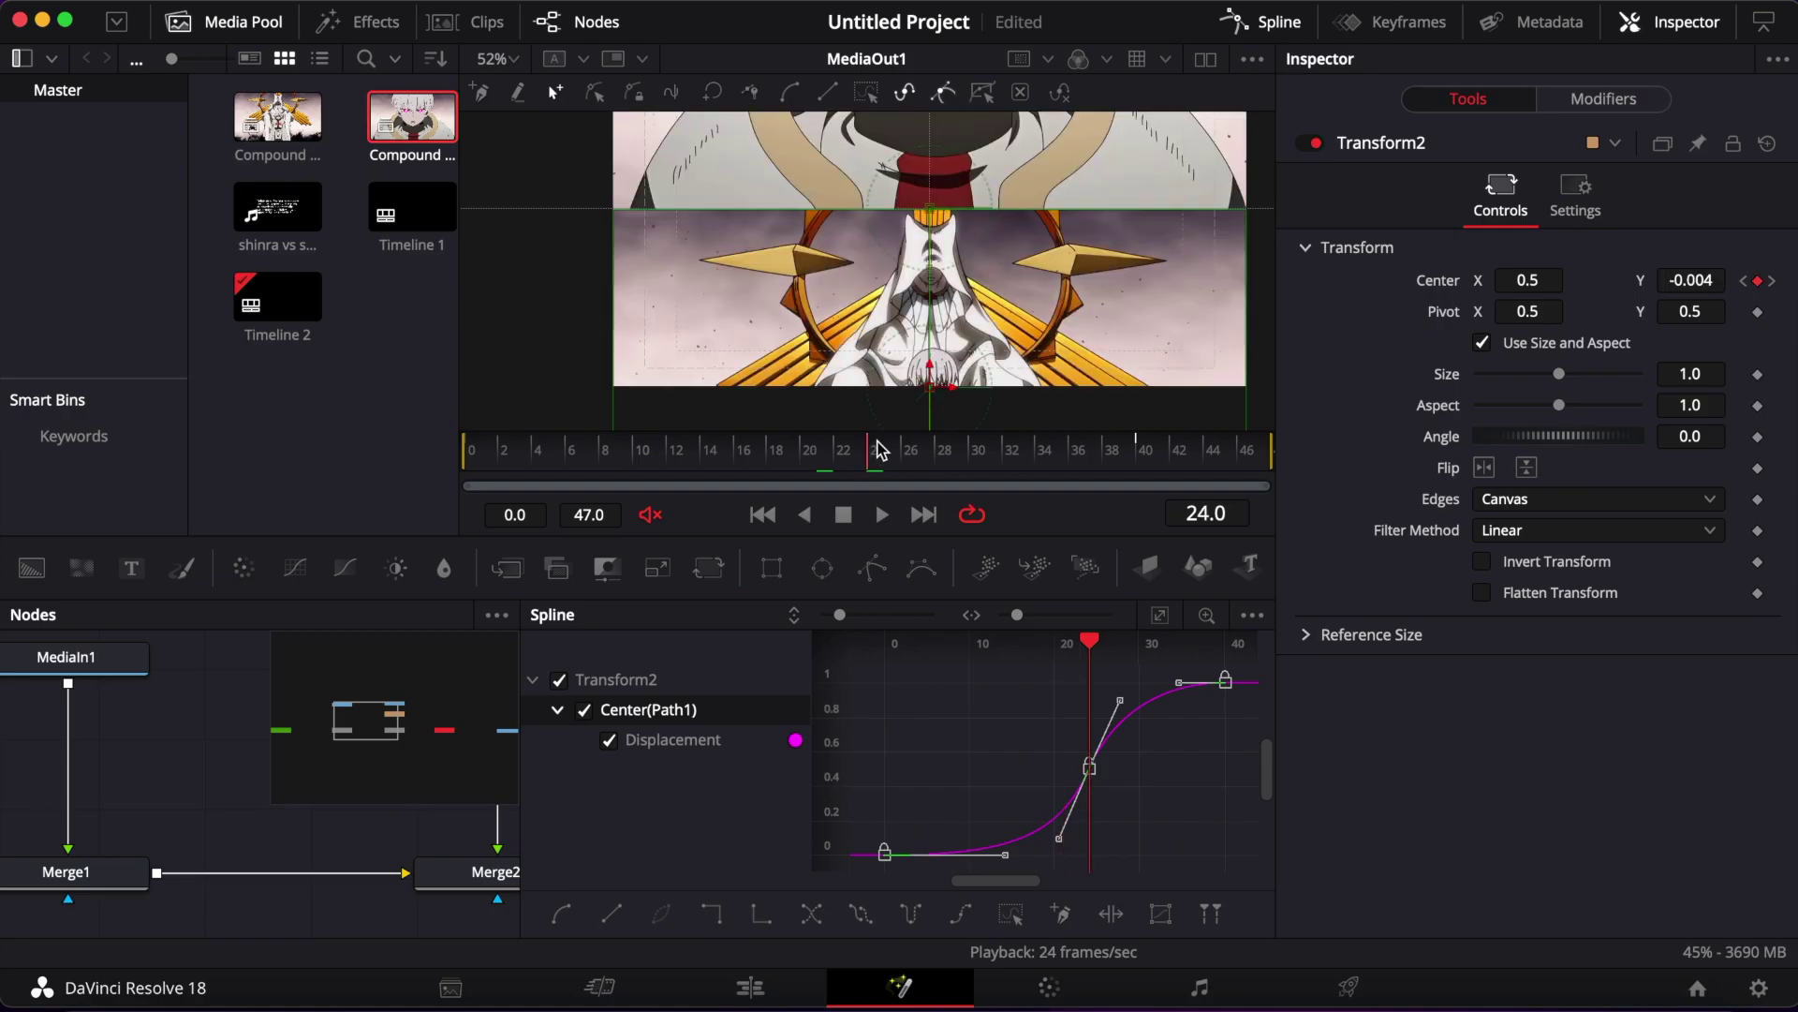
click(1580, 199)
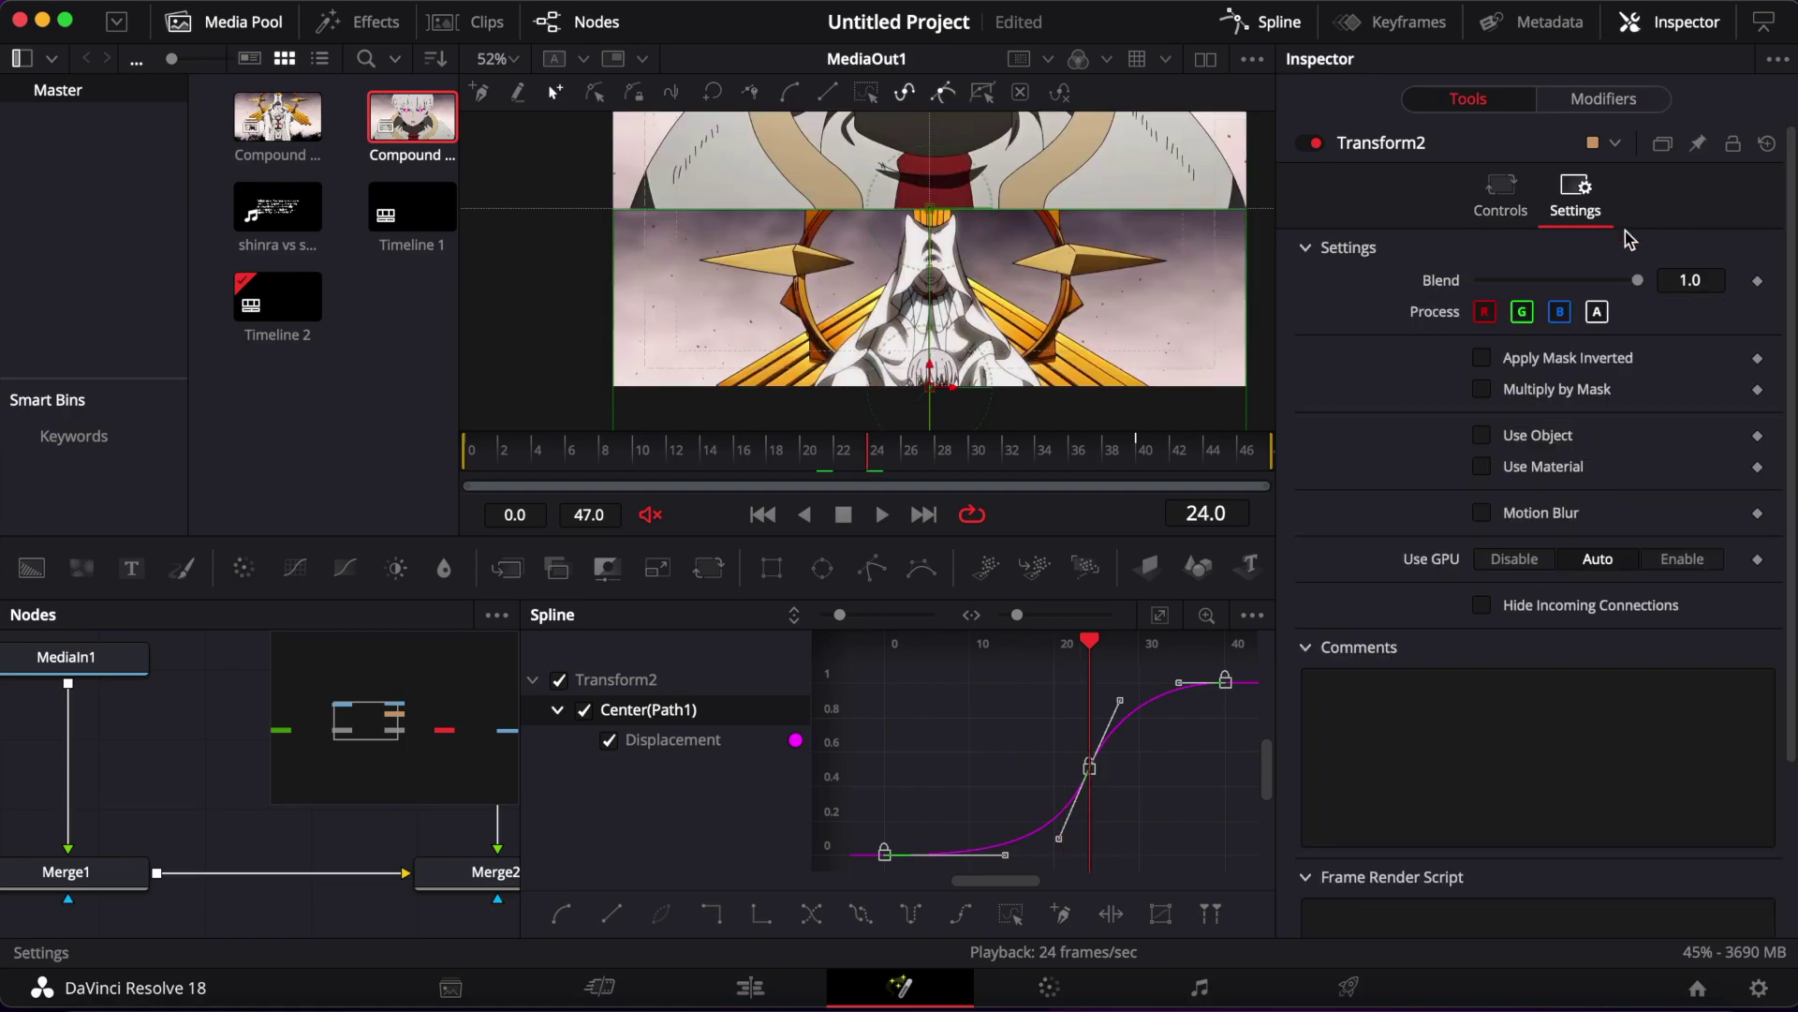
click(1547, 511)
click(1595, 544)
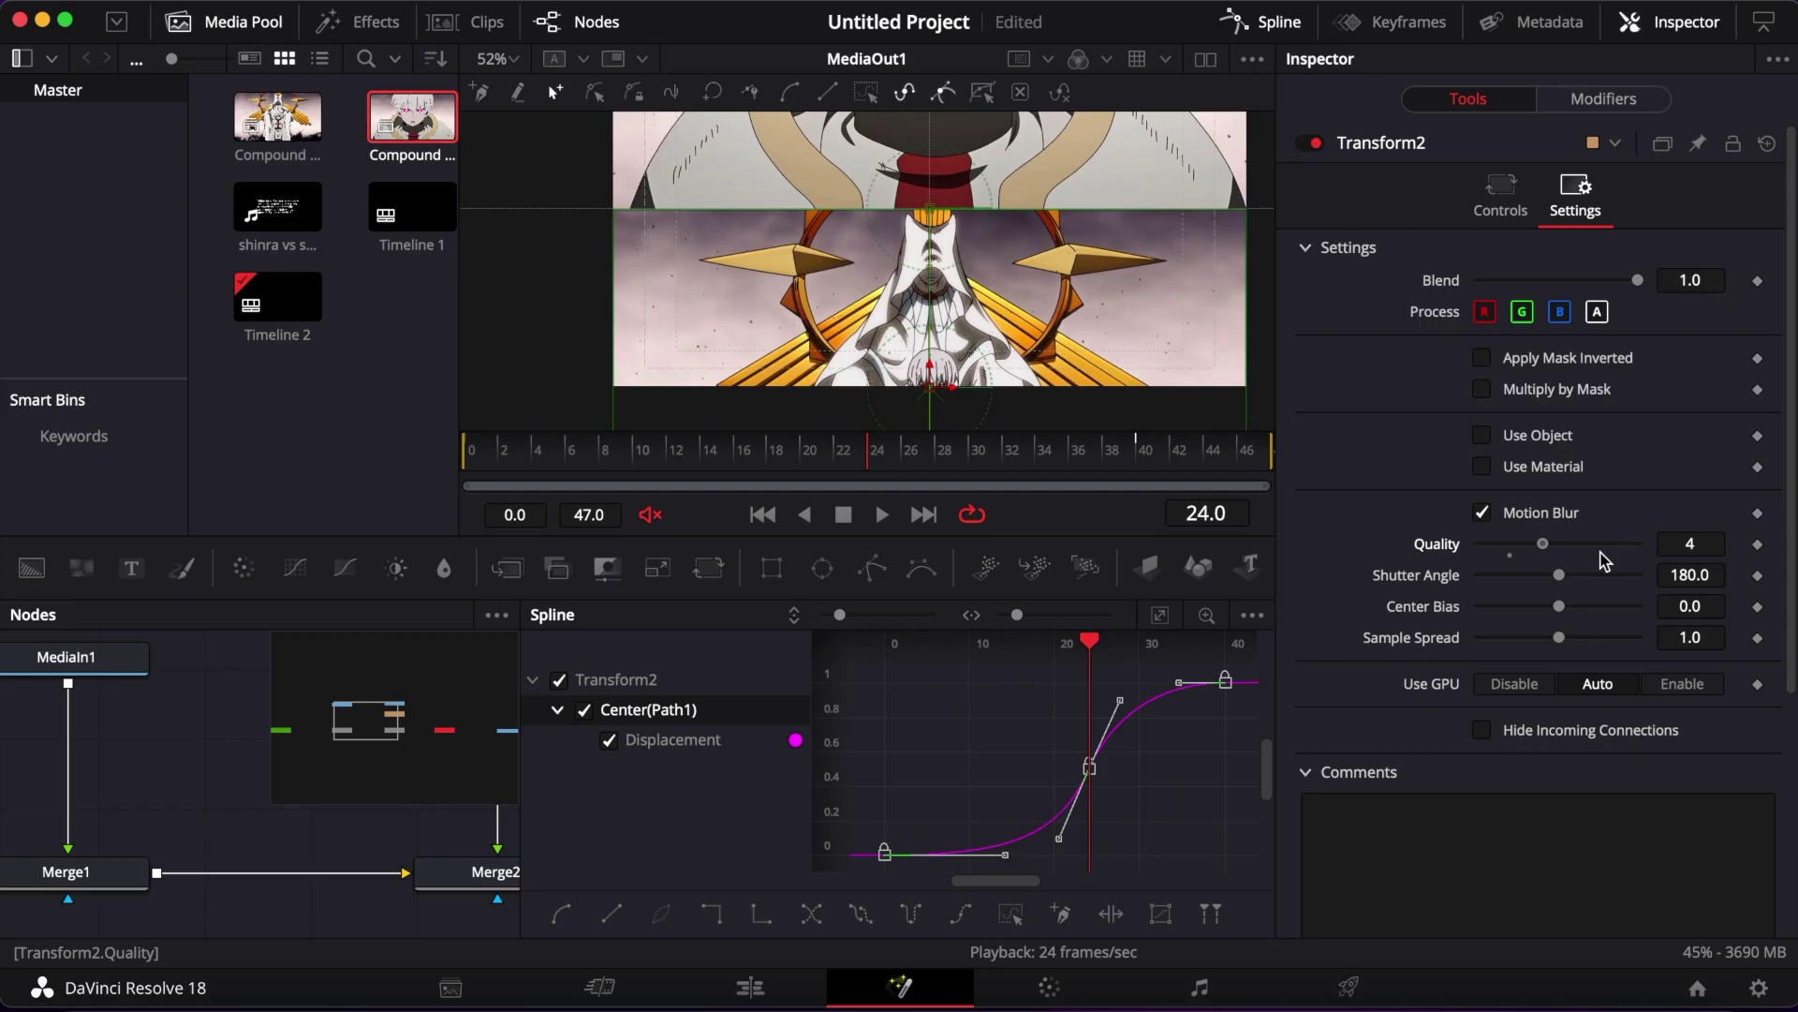
click(1599, 548)
click(1615, 579)
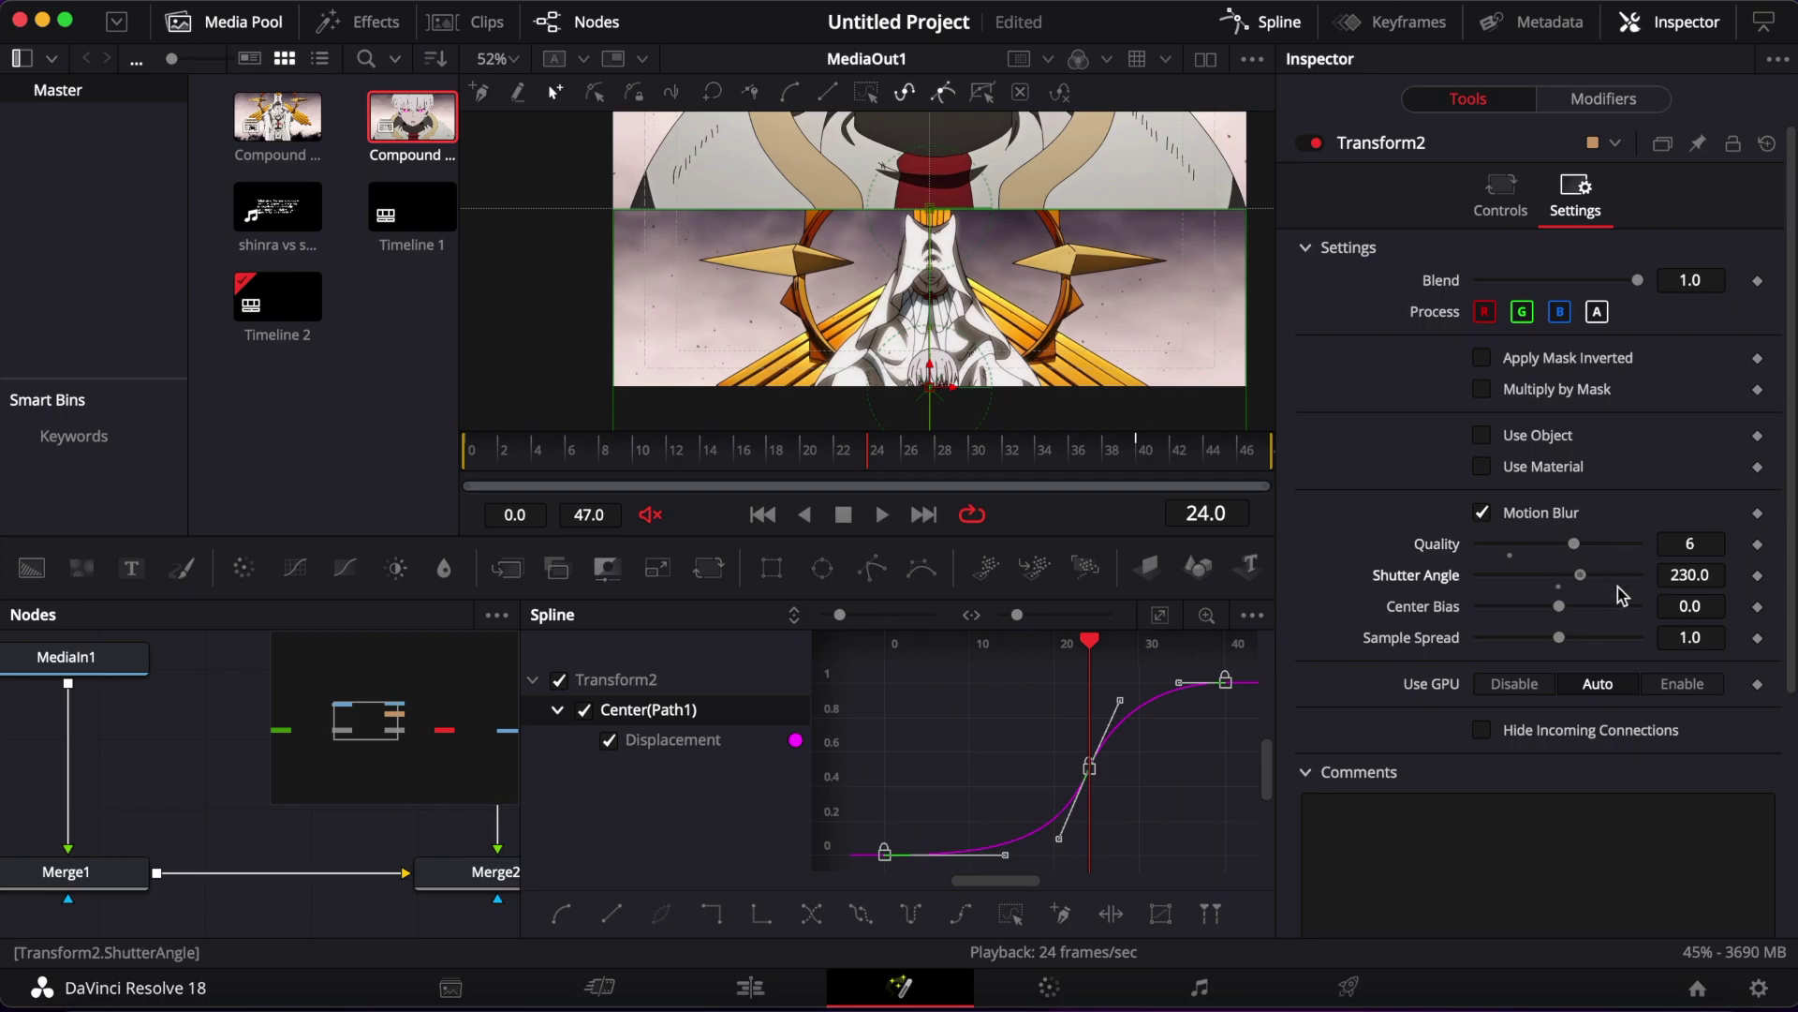
click(1510, 195)
click(1270, 26)
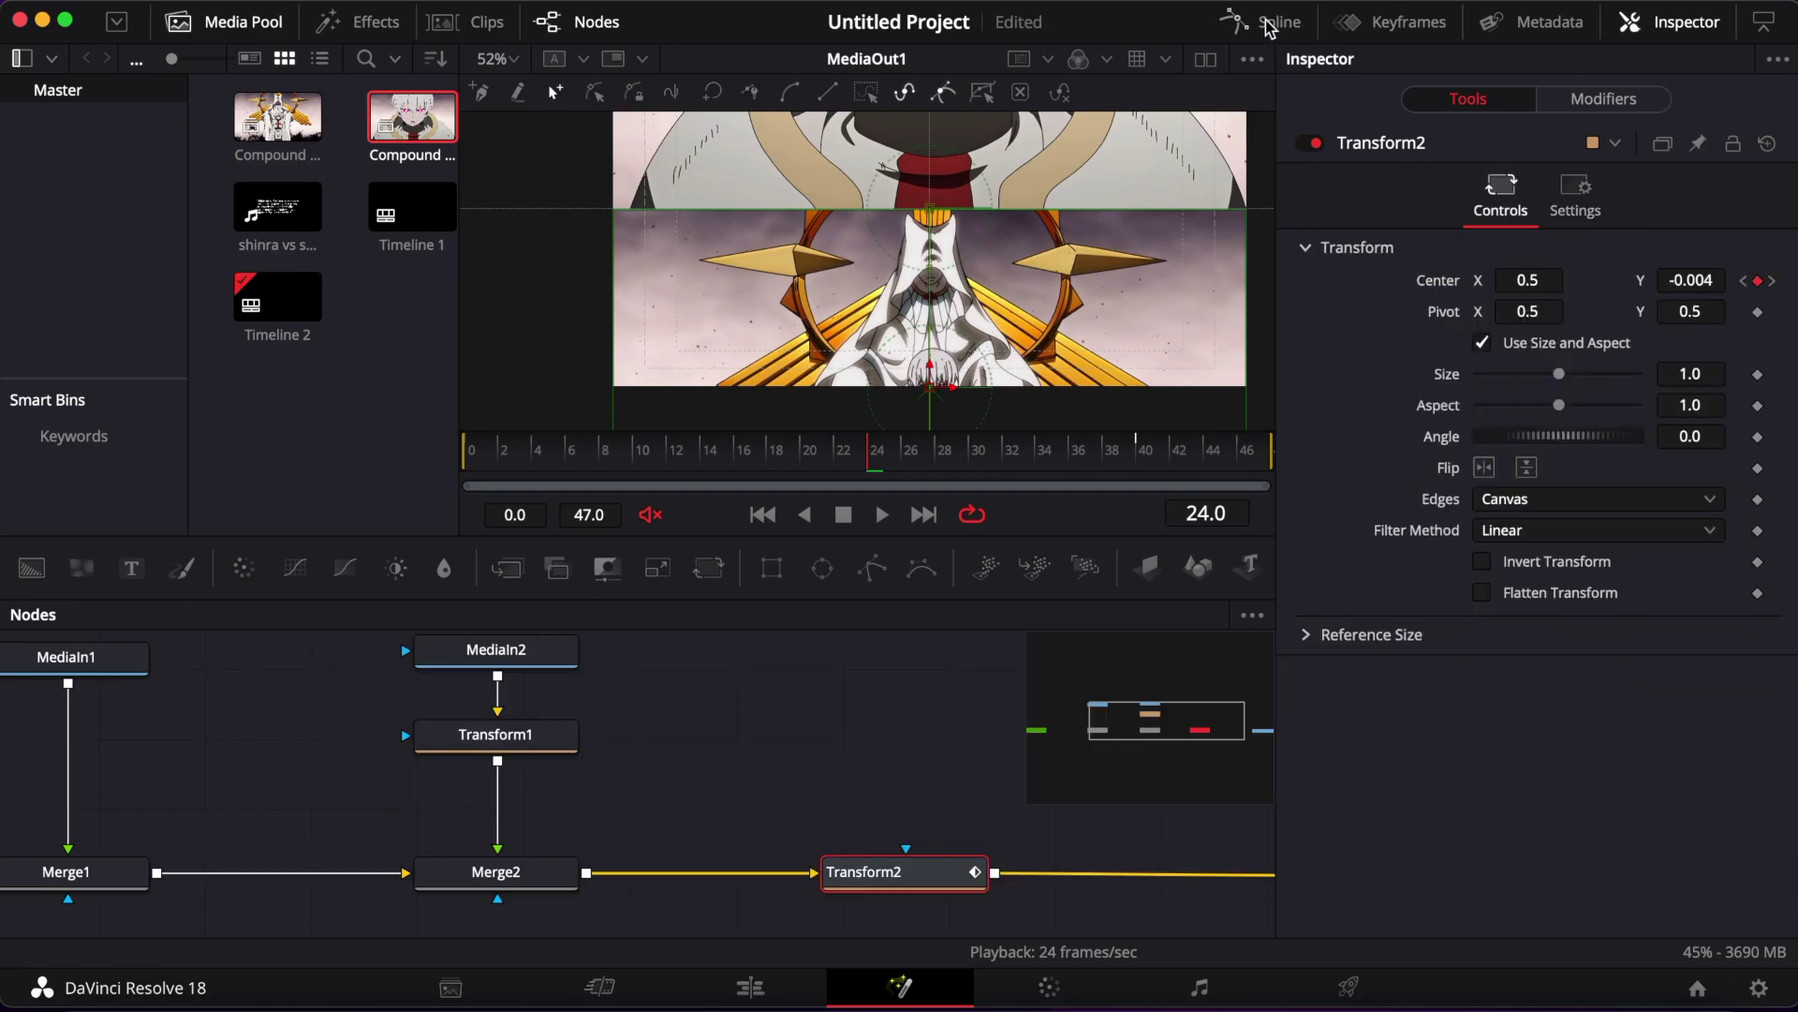
right_click(1059, 513)
click(1050, 521)
click(732, 697)
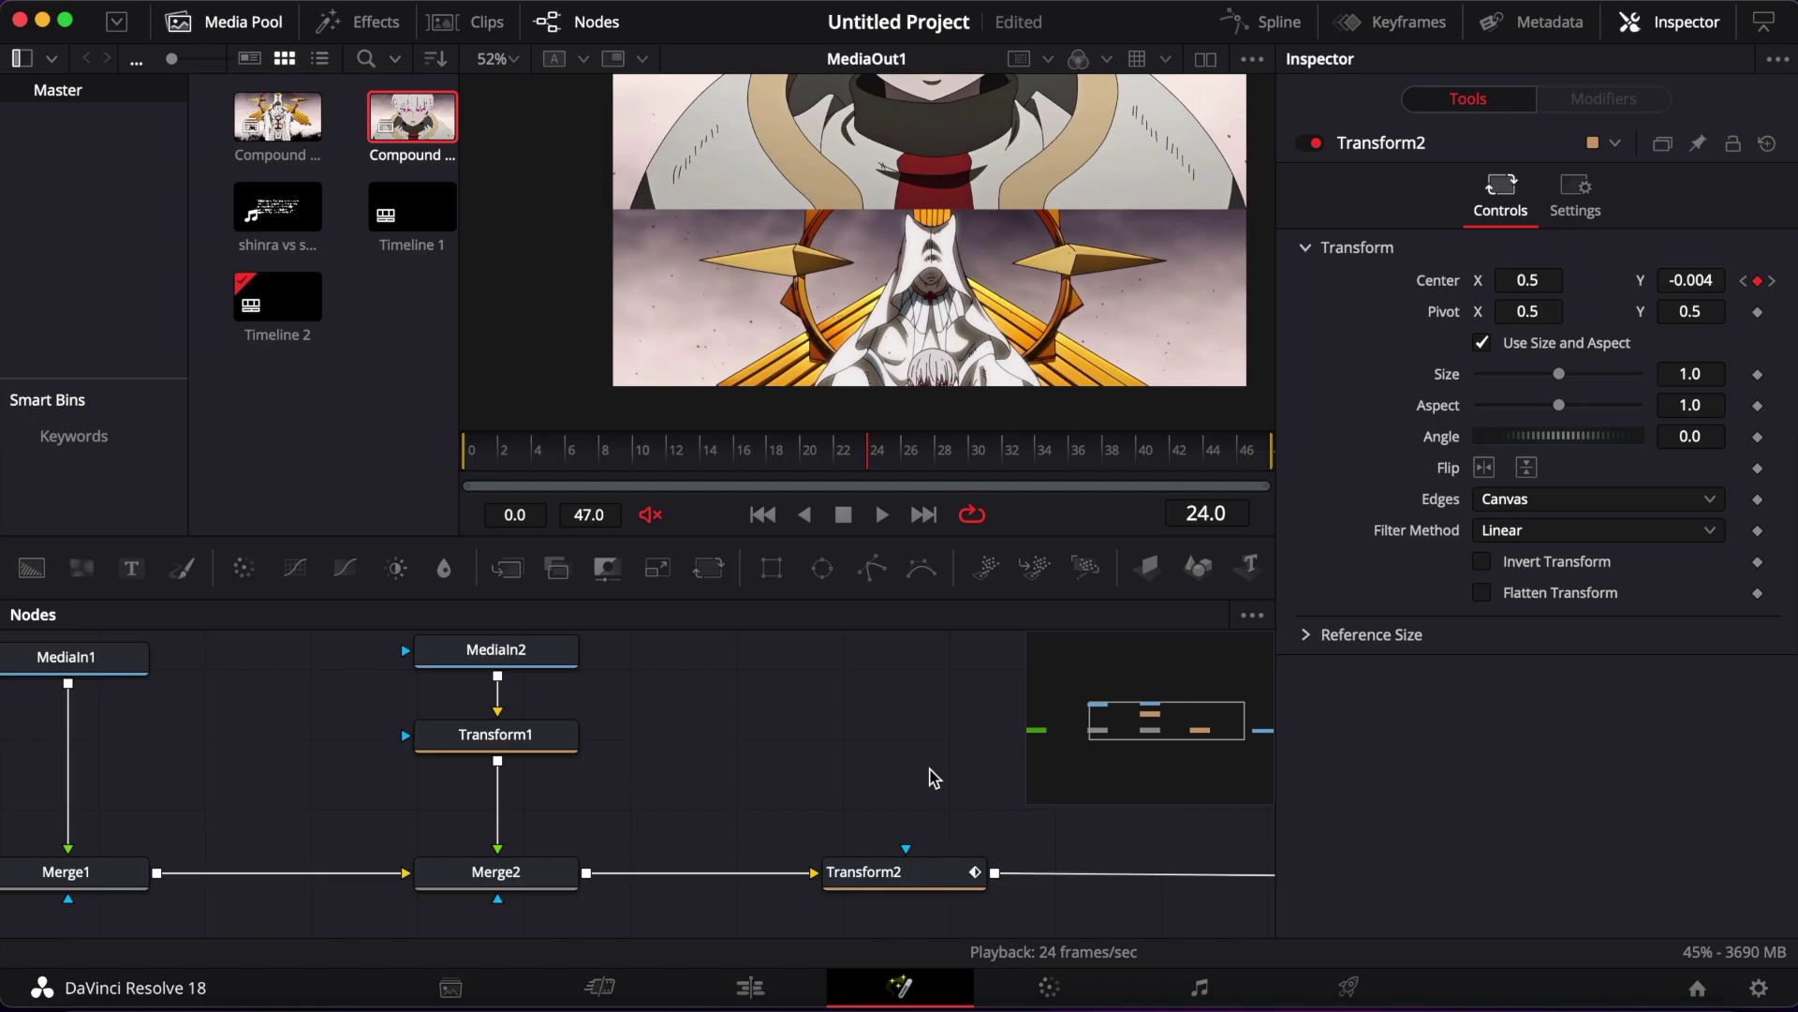
click(1575, 195)
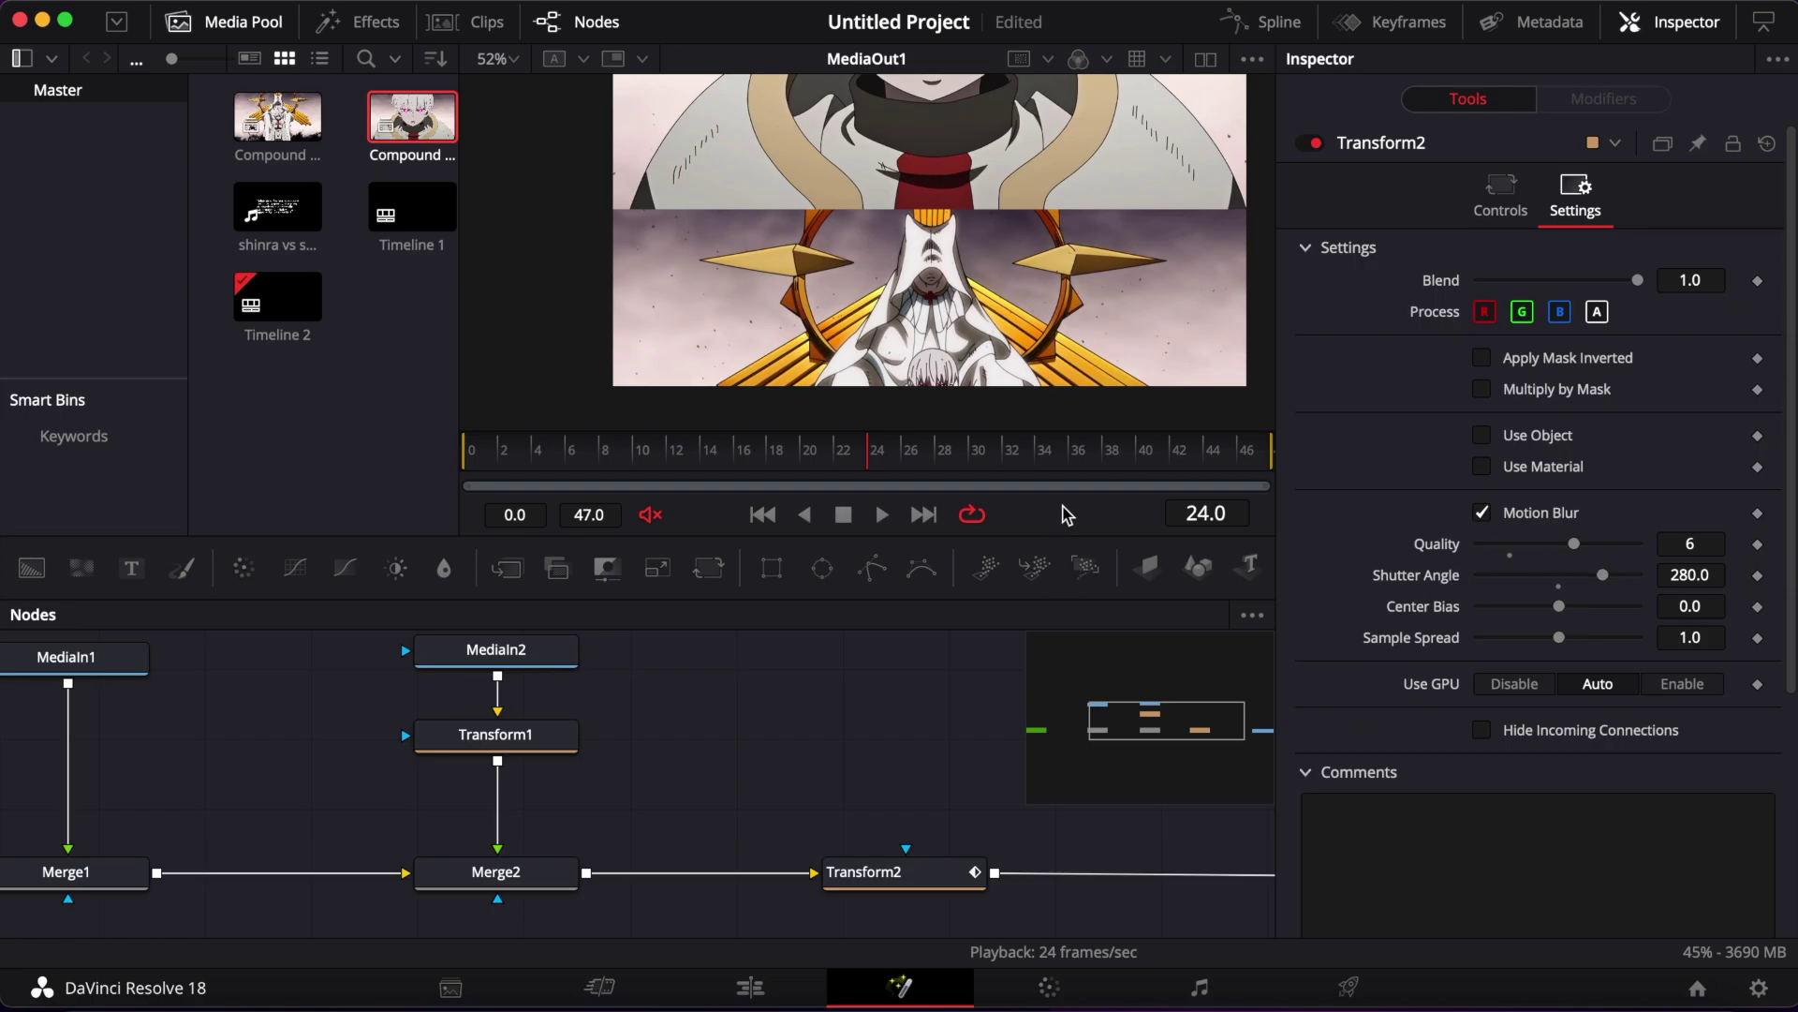
right_click(1065, 516)
click(1044, 521)
right_click(1054, 499)
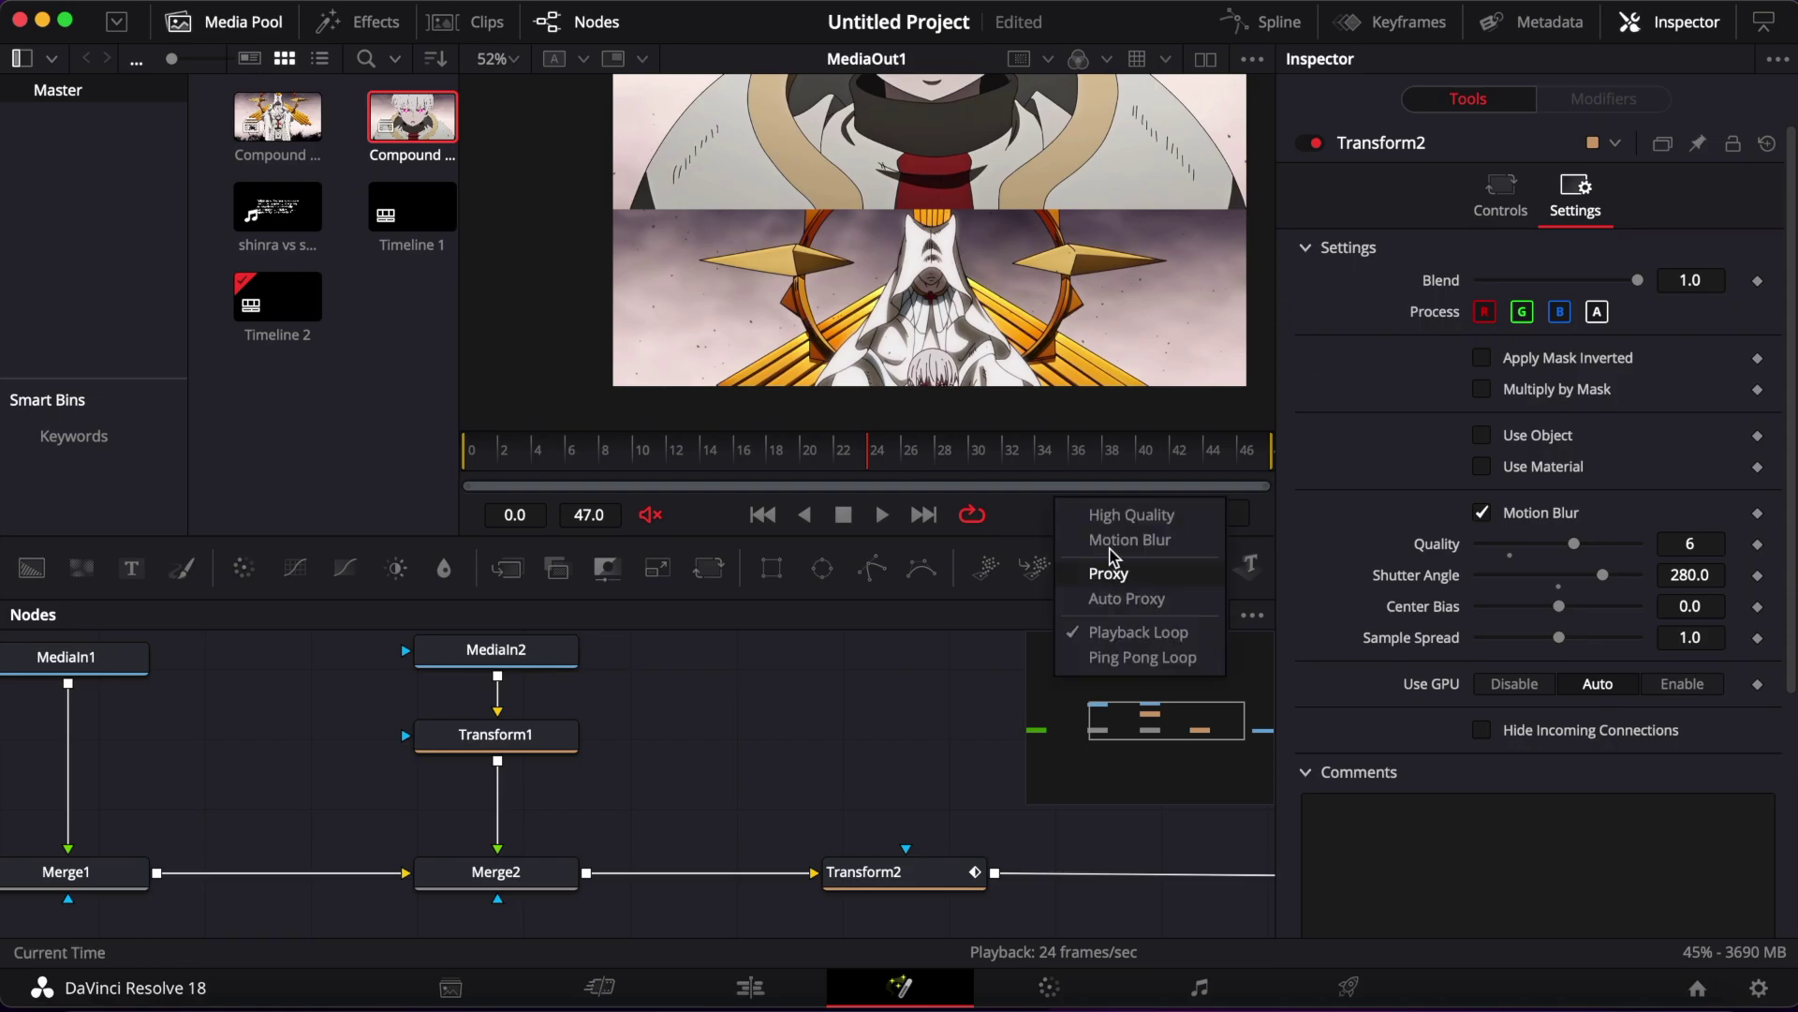
click(1036, 513)
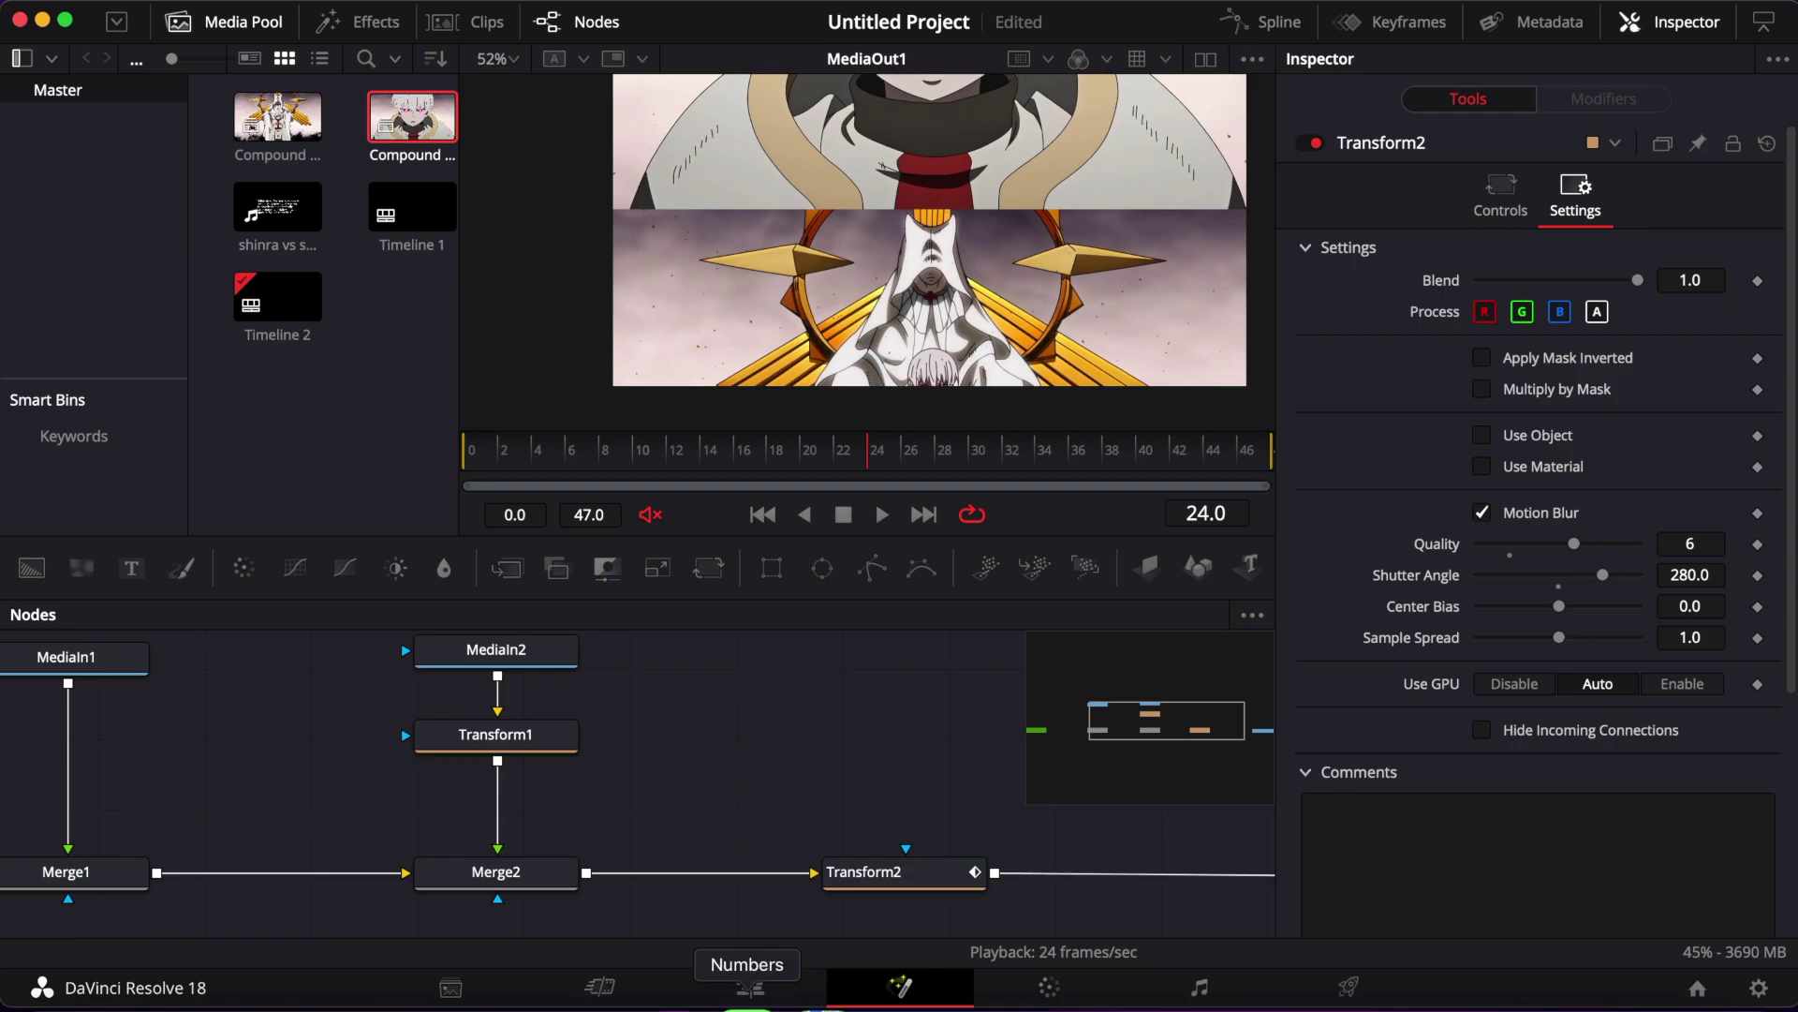
Return to the Edit page and place the playhead at the start of the Fusion Composition in Timeline 2
click(755, 986)
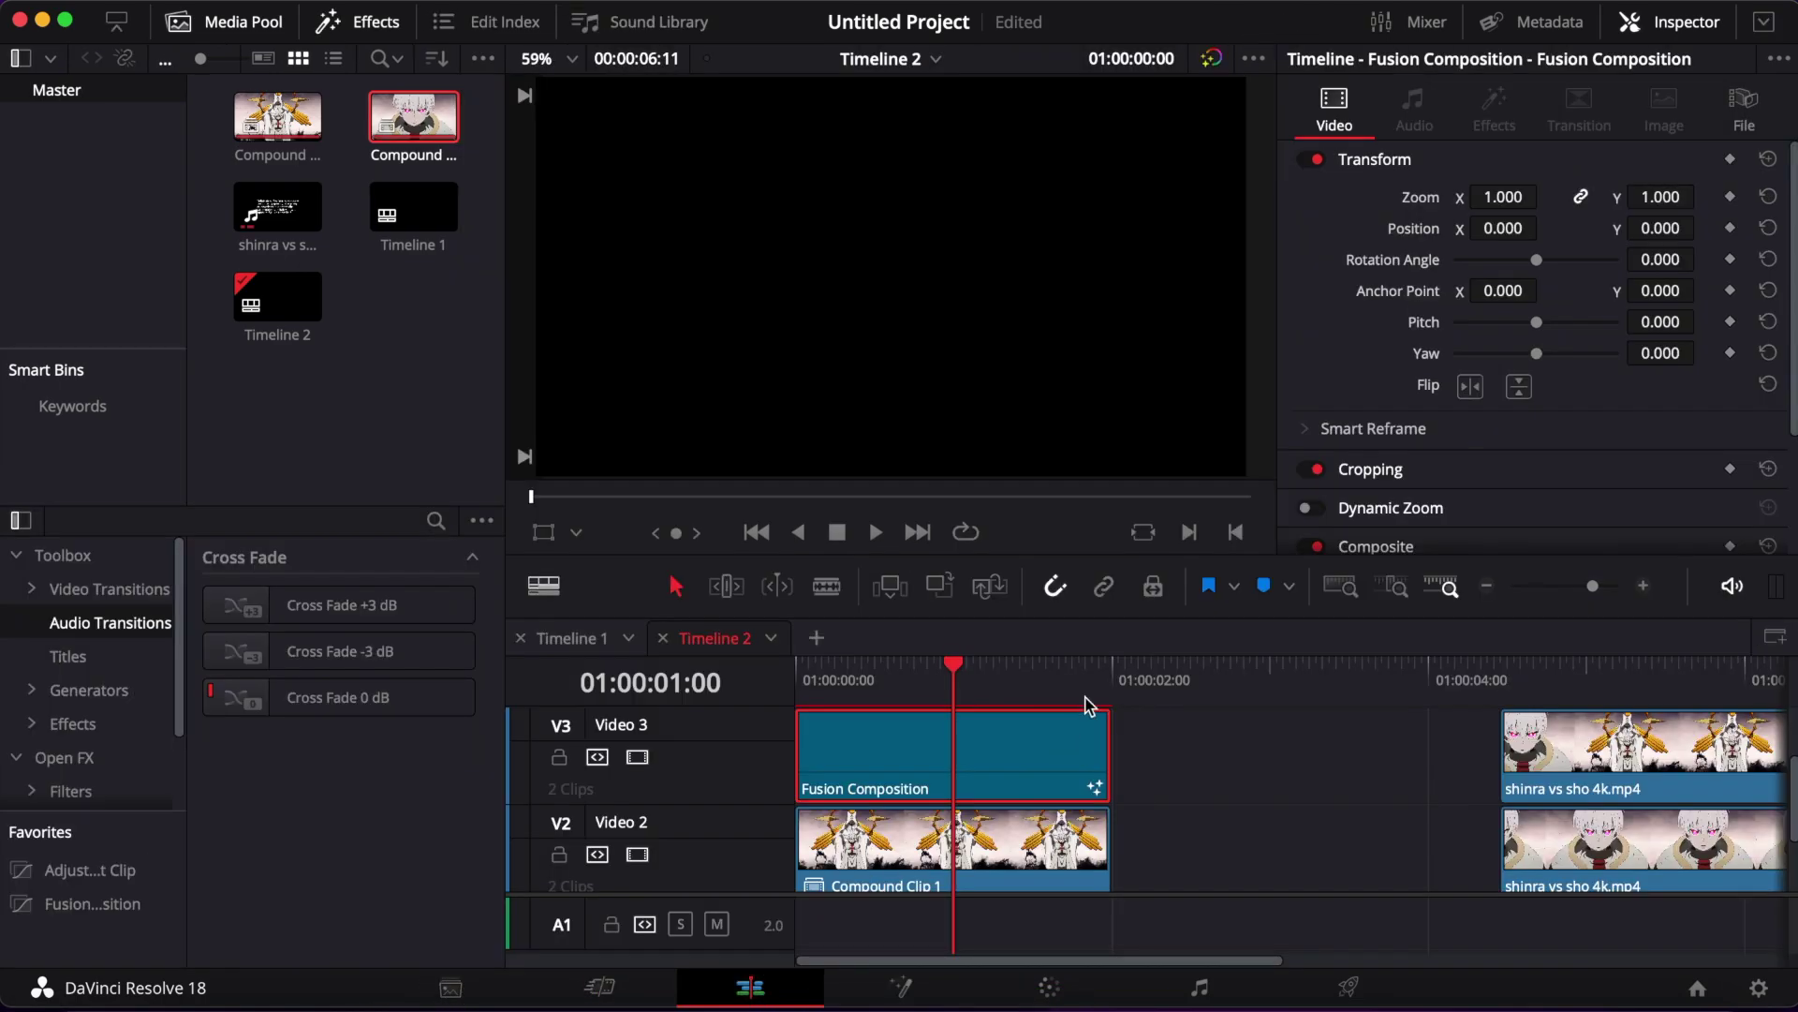
click(812, 689)
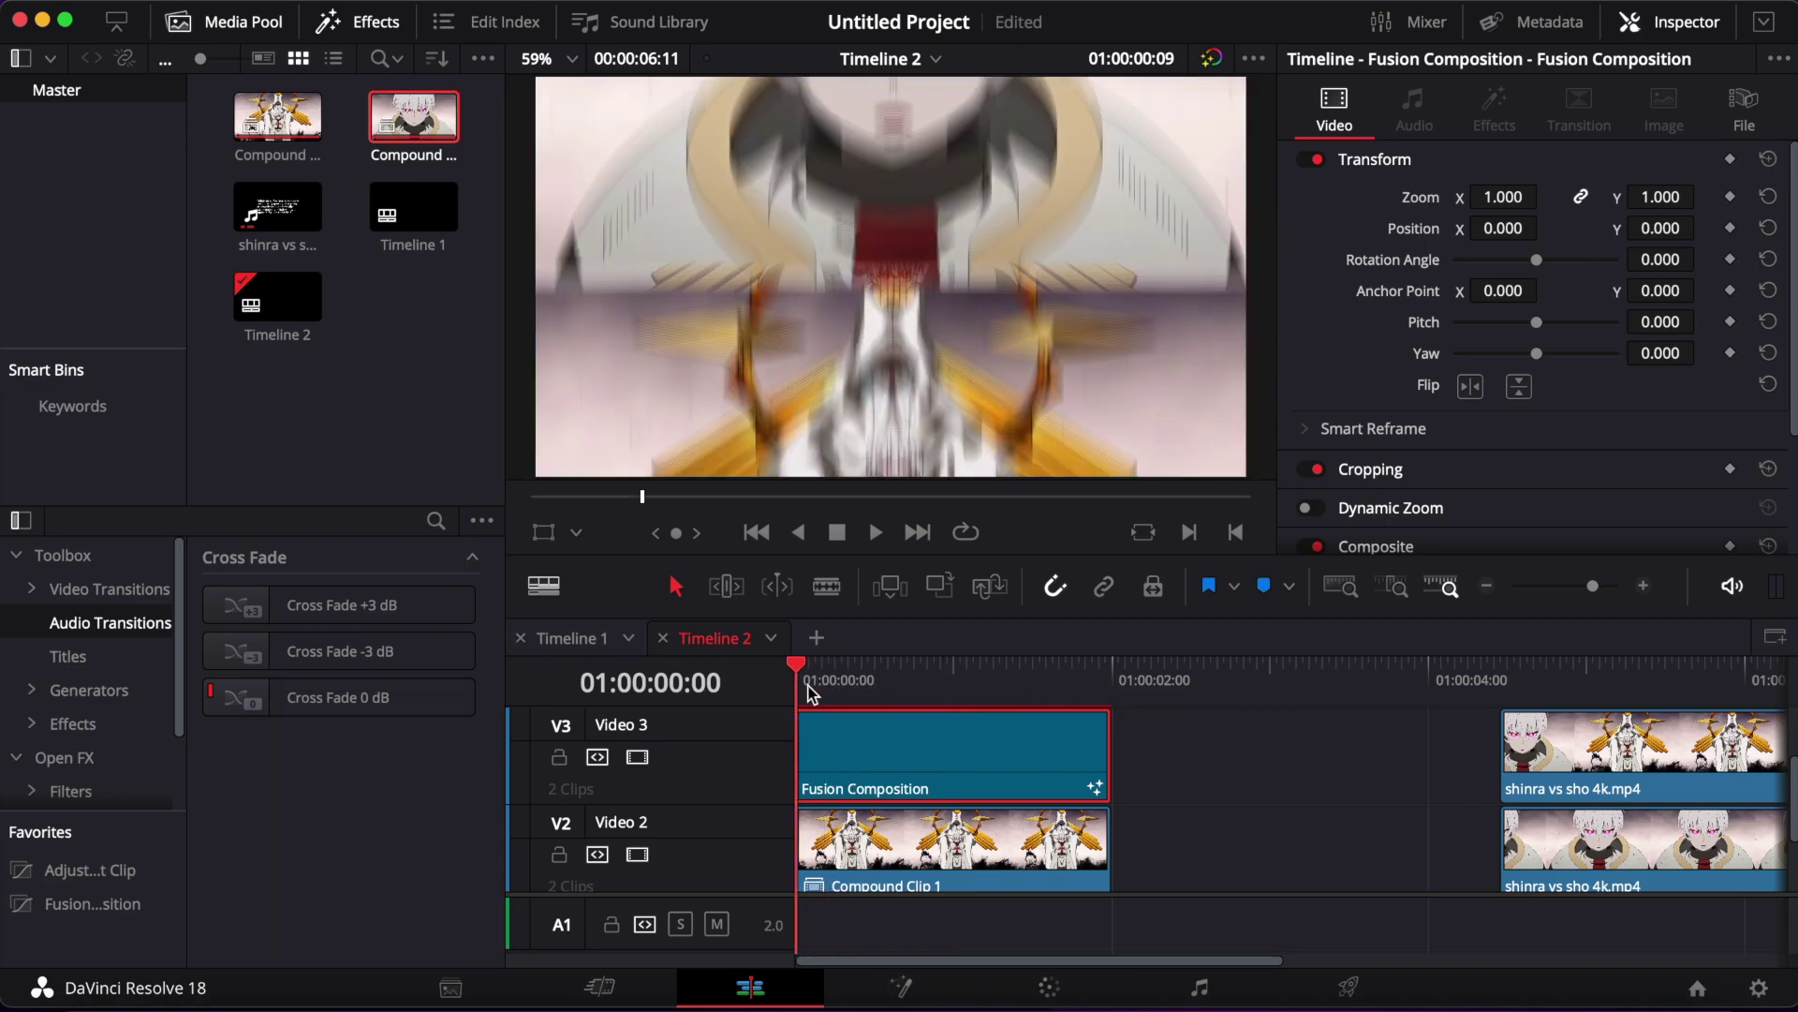